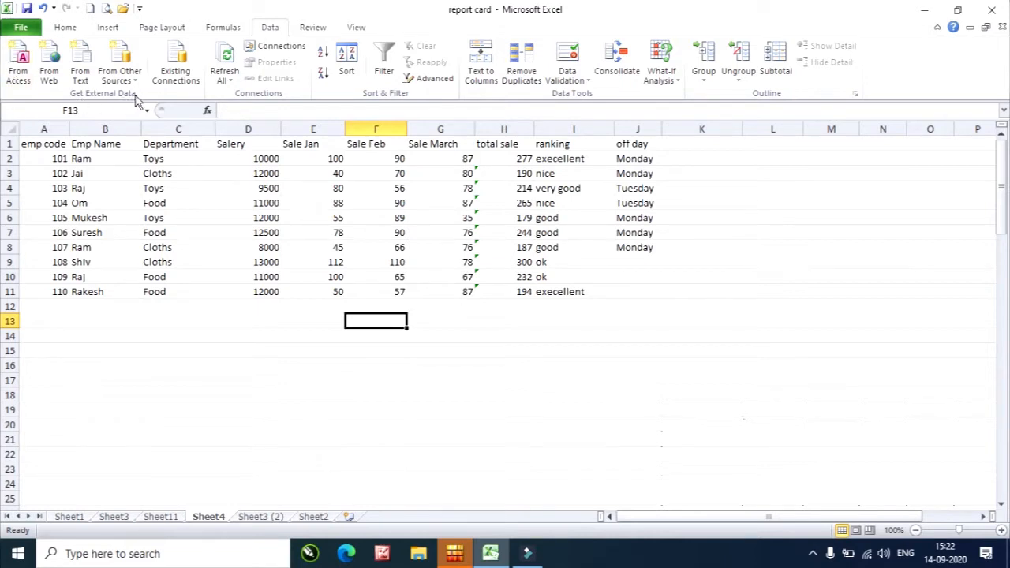
{"action": "left_click", "coordinate": [631, 363]}
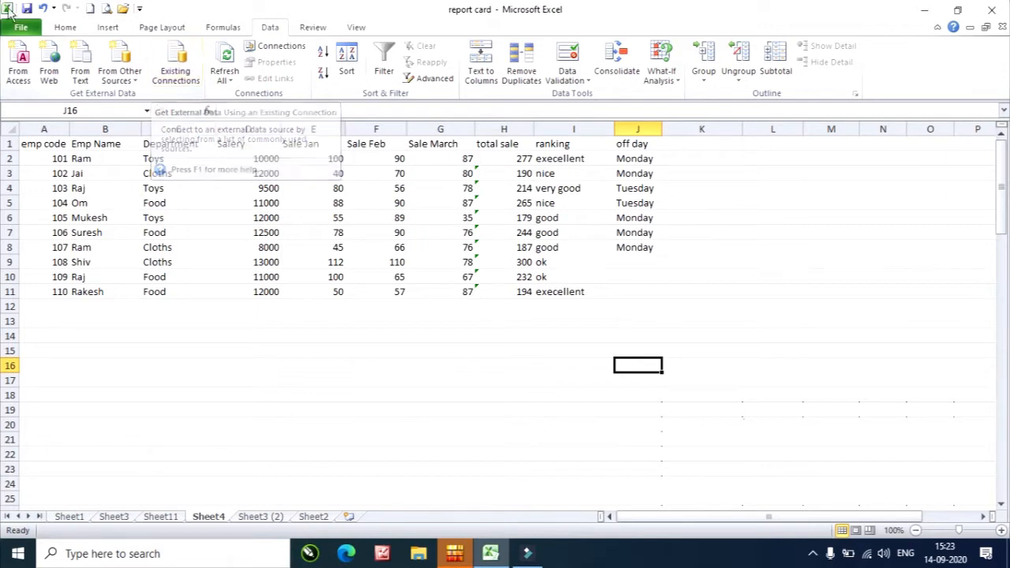
{"action": "left_click", "coordinate": [386, 381]}
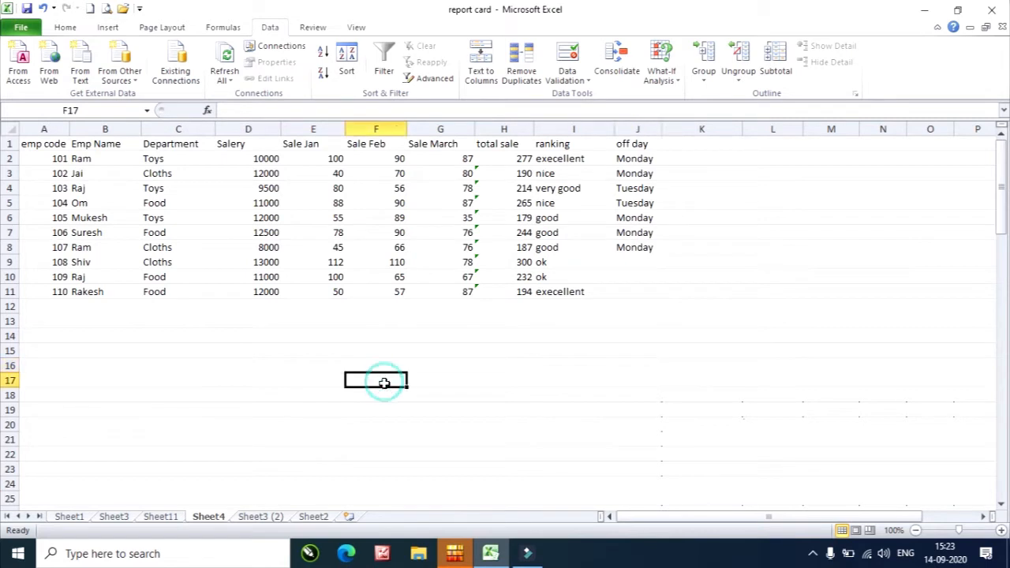
{"action": "scroll", "coordinate": [386, 385], "scroll_direction": "down", "scroll_amount": 3}
{"action": "scroll", "coordinate": [389, 392], "scroll_direction": "up", "scroll_amount": 3}
{"action": "left_click", "coordinate": [511, 336]}
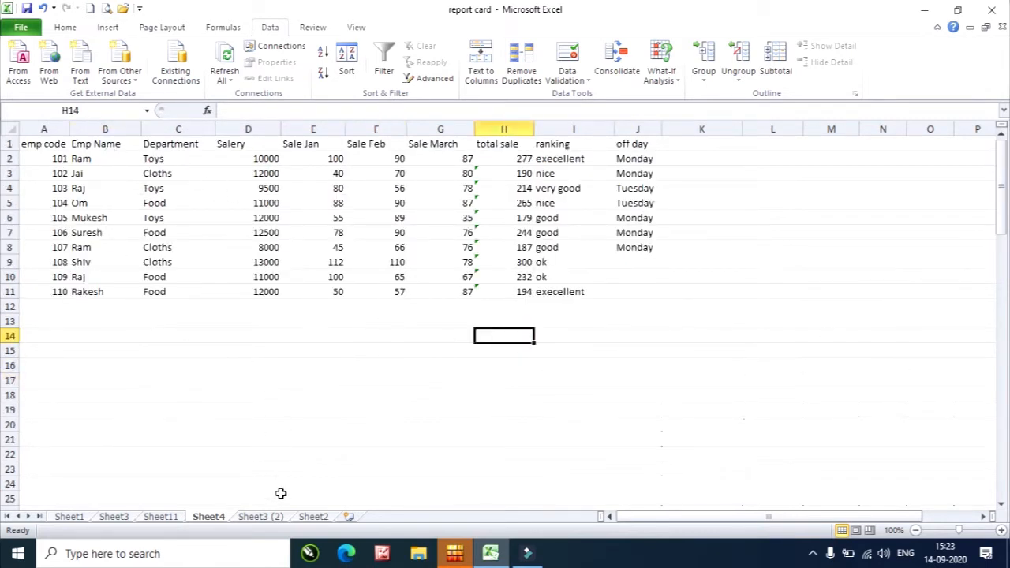
Switch to Sheet2 and select cell B4 as the destination for imported data
{"action": "left_click", "coordinate": [322, 521]}
{"action": "left_click", "coordinate": [205, 211]}
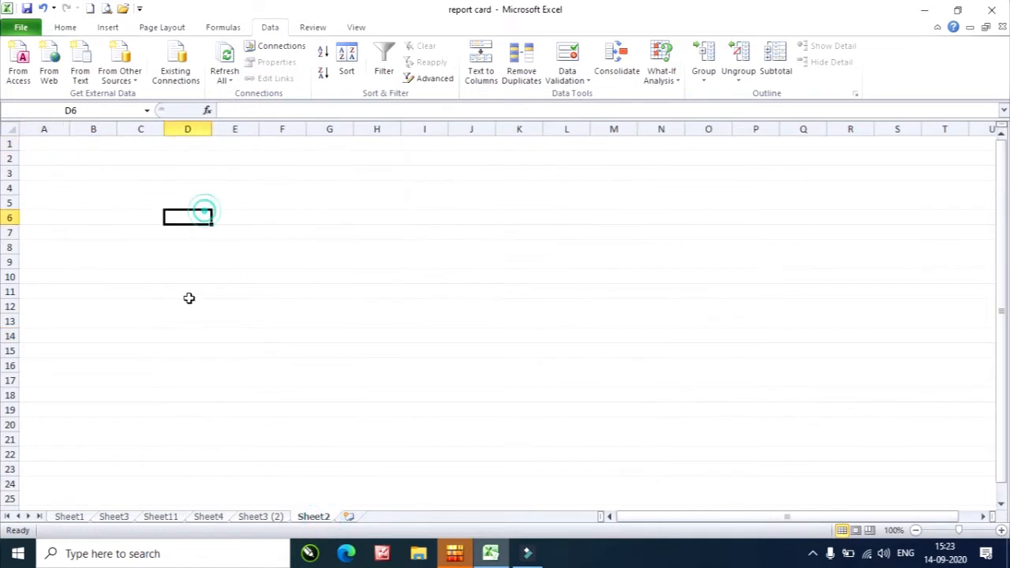
{"action": "left_click", "coordinate": [73, 173]}
{"action": "left_click", "coordinate": [112, 255]}
{"action": "left_click", "coordinate": [308, 322]}
{"action": "left_click", "coordinate": [127, 159]}
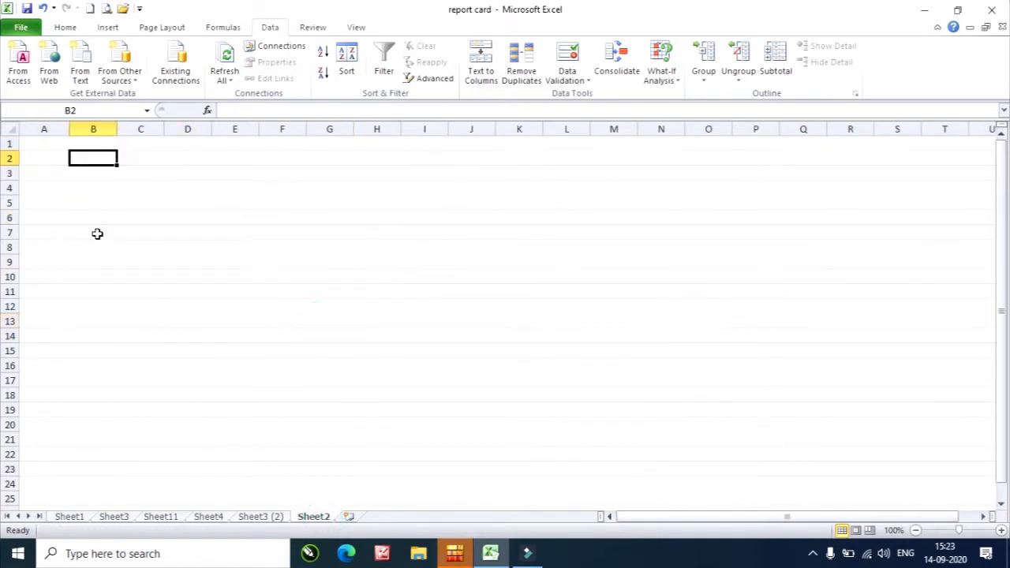
{"action": "left_click", "coordinate": [97, 232]}
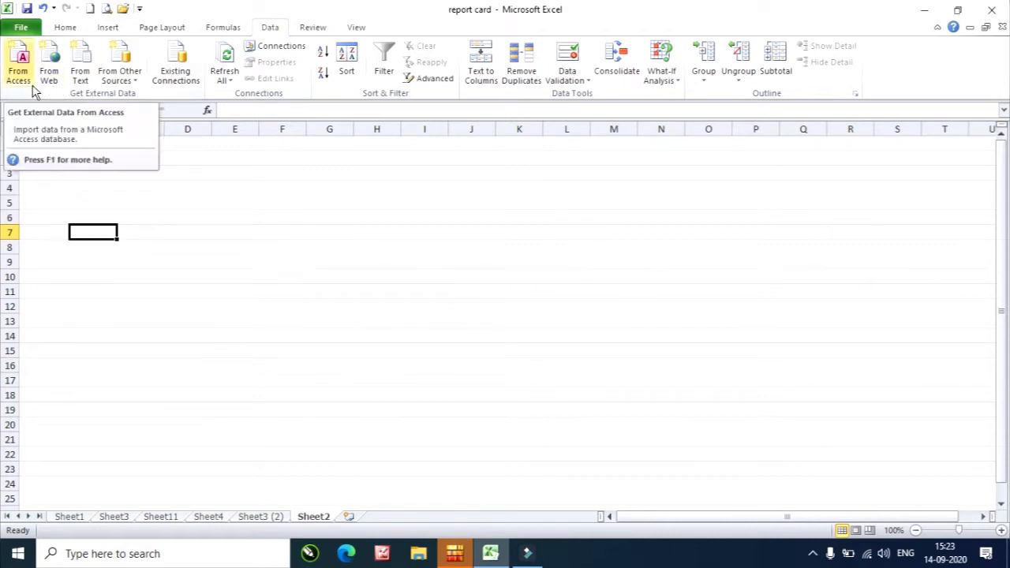
{"action": "left_click", "coordinate": [91, 186]}
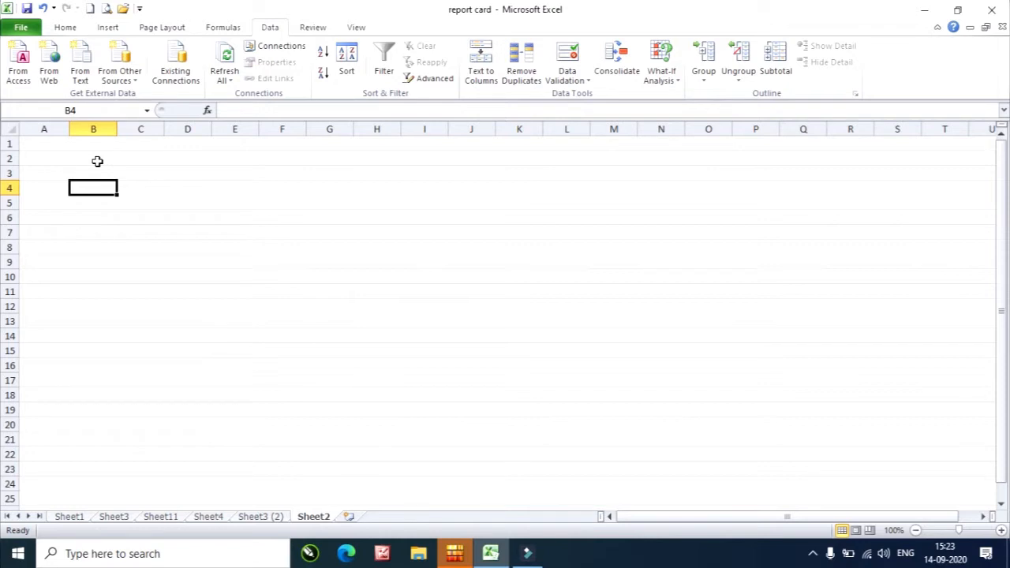
Start an import from Access using the "data" database in Documents > My Data Sources
{"action": "left_click", "coordinate": [17, 68]}
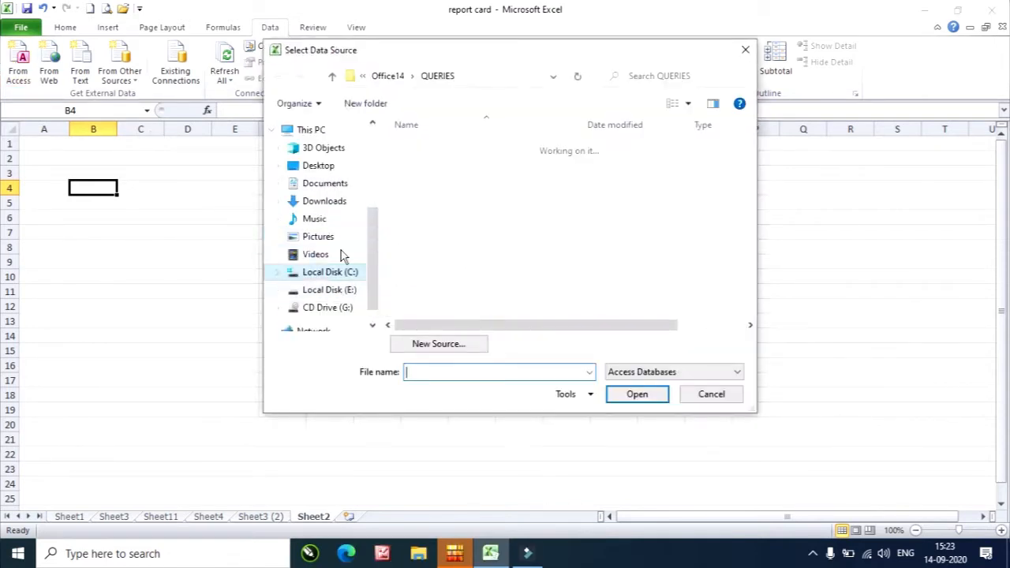
{"action": "left_click", "coordinate": [339, 191]}
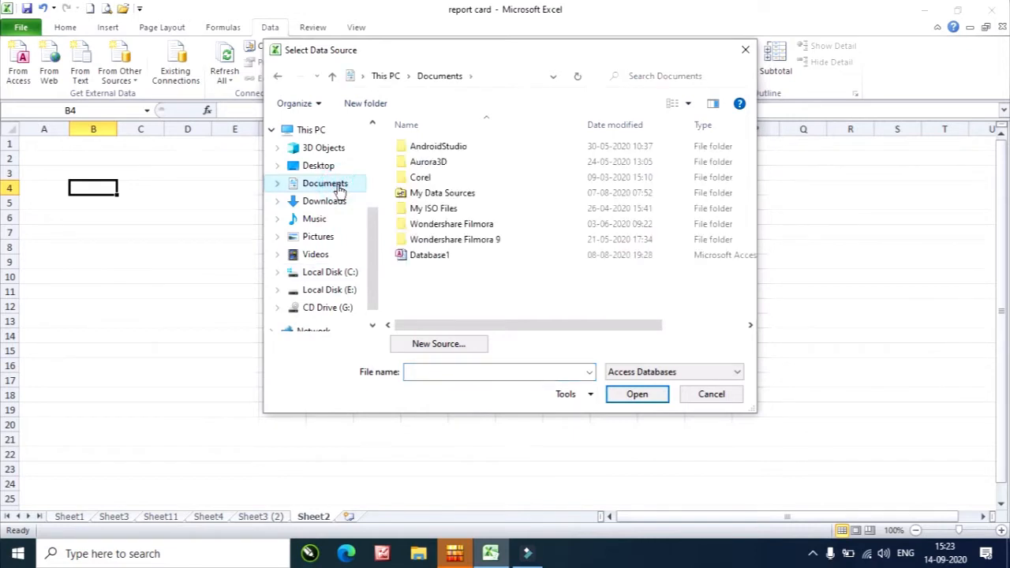
{"action": "left_click", "coordinate": [430, 259]}
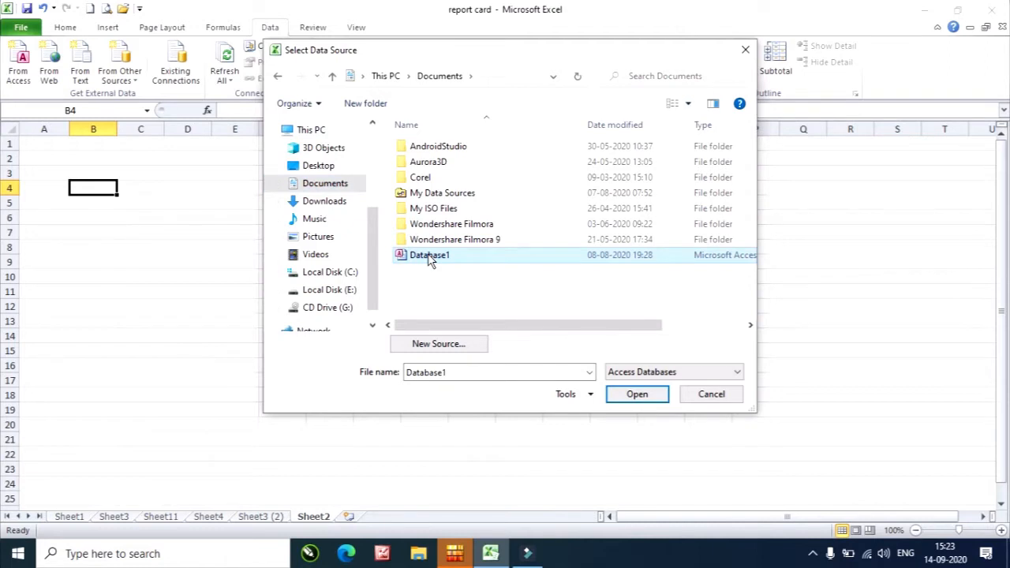
{"action": "left_click", "coordinate": [466, 195]}
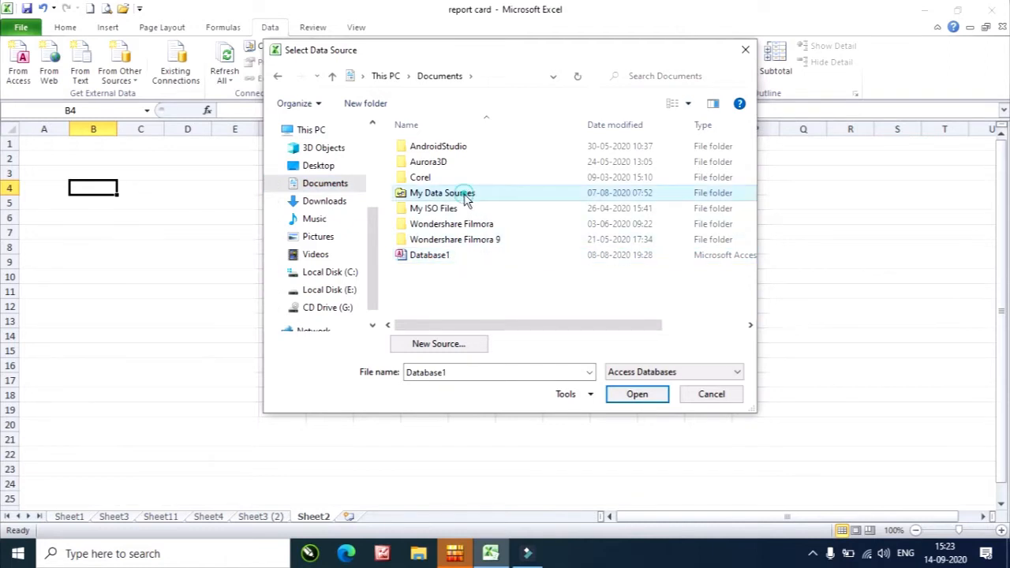
{"action": "left_click", "coordinate": [465, 195]}
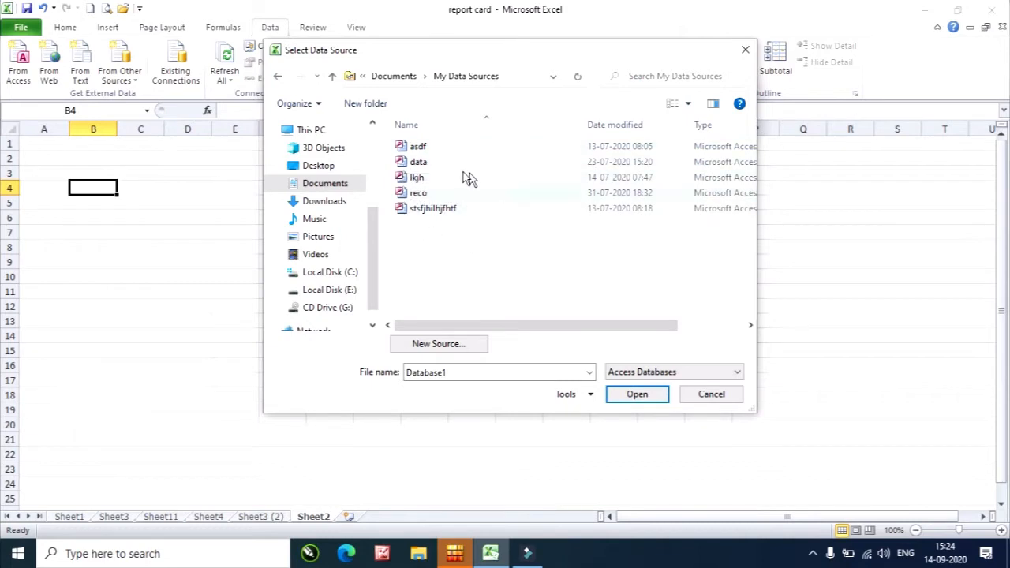
{"action": "left_click", "coordinate": [401, 162]}
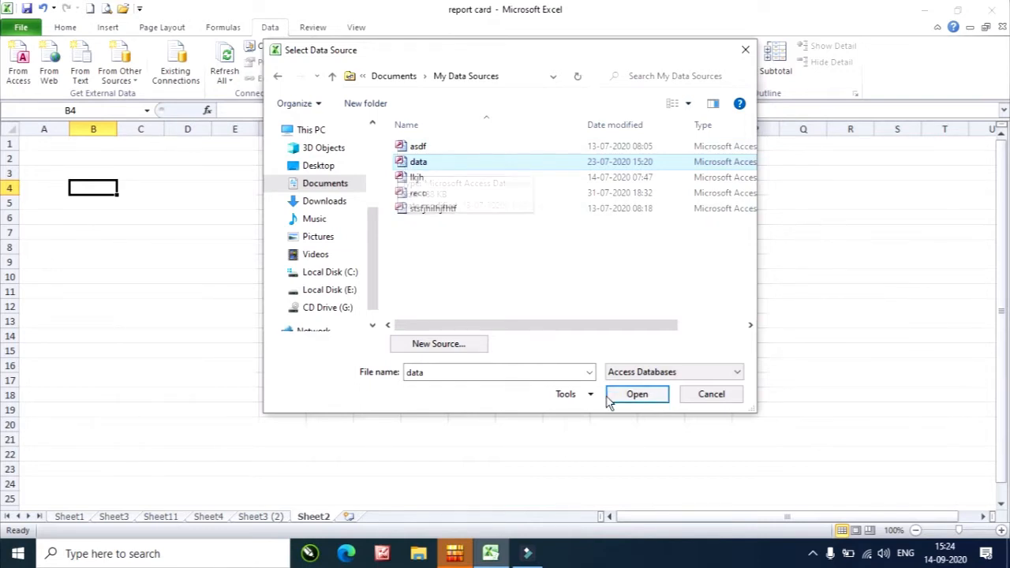
{"action": "left_click", "coordinate": [638, 395]}
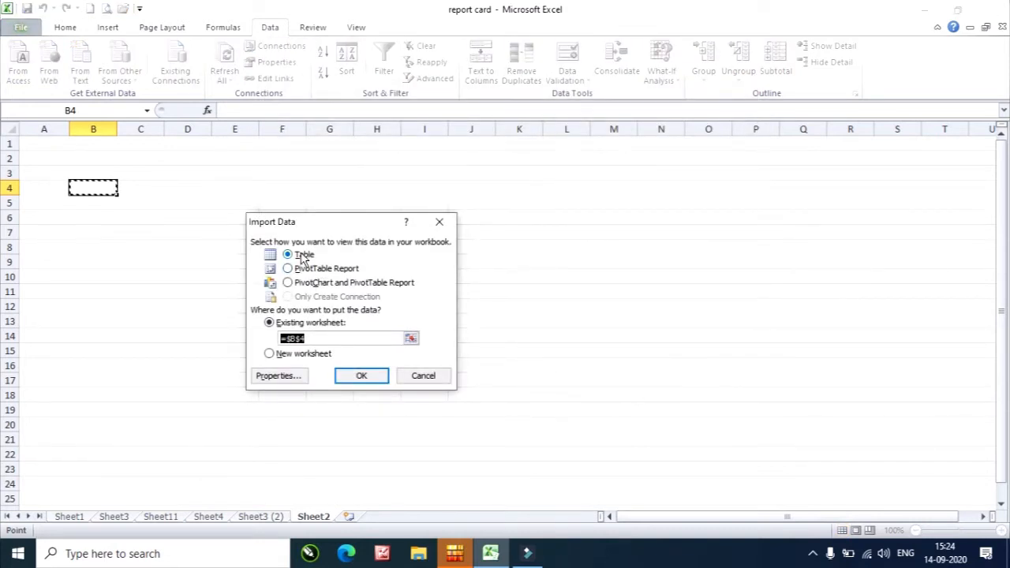
Import the Access data as a table into the existing worksheet at Sheet2 cell B4
{"action": "left_click", "coordinate": [302, 254]}
{"action": "left_click", "coordinate": [314, 269]}
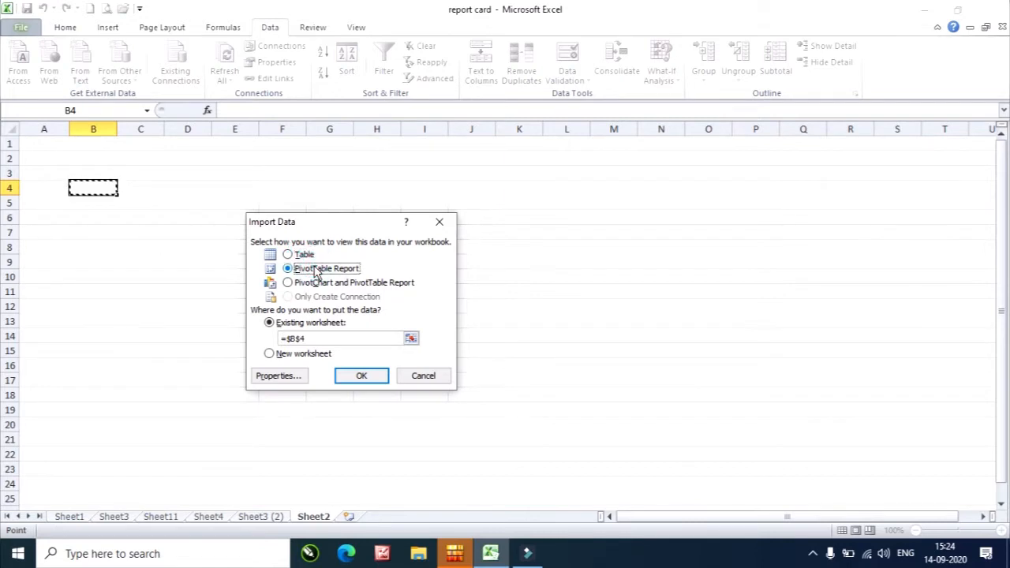
{"action": "left_click", "coordinate": [298, 256]}
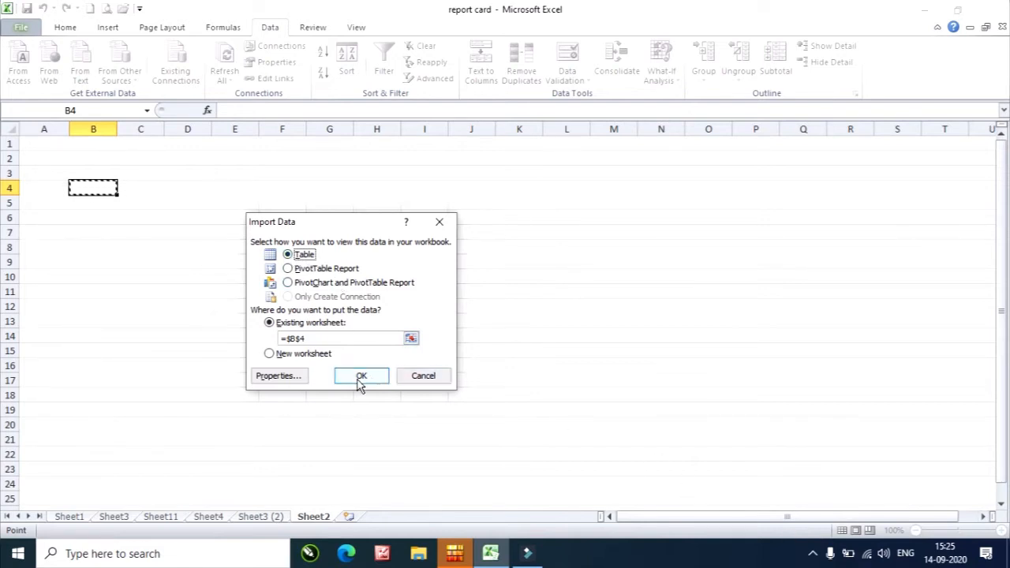
{"action": "left_click", "coordinate": [316, 353]}
{"action": "left_click", "coordinate": [304, 325]}
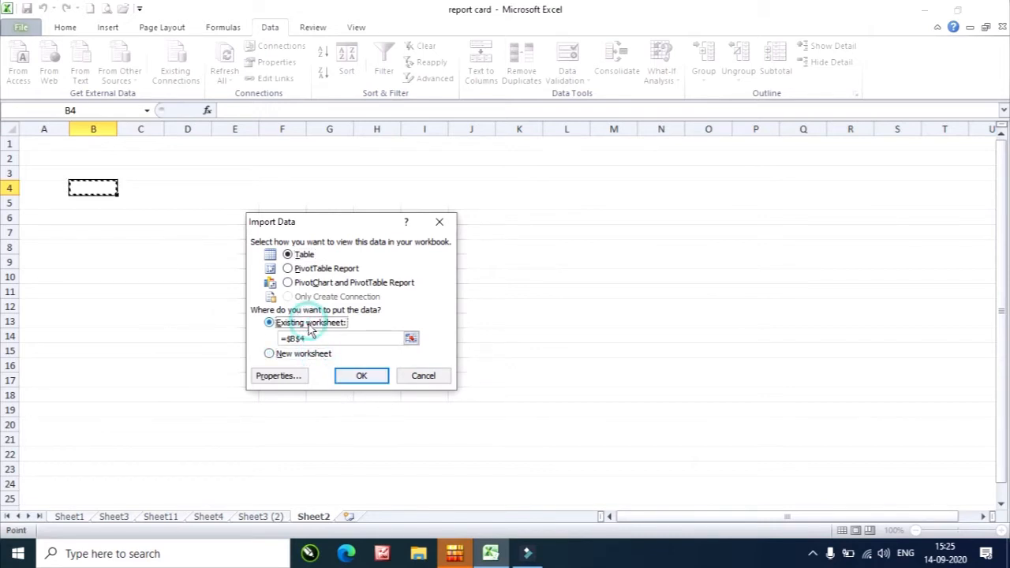
{"action": "left_click", "coordinate": [101, 186]}
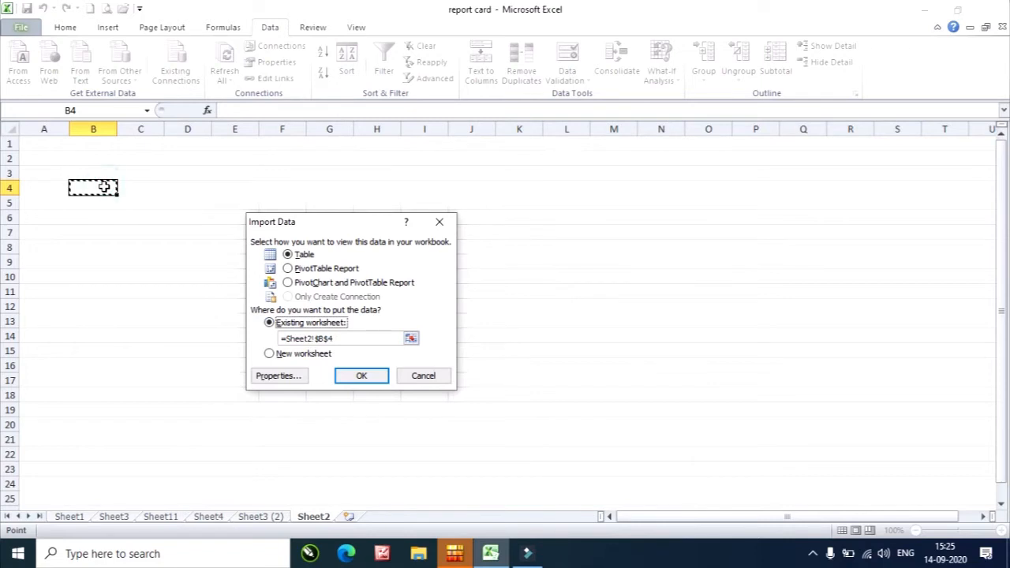
{"action": "left_click", "coordinate": [365, 375]}
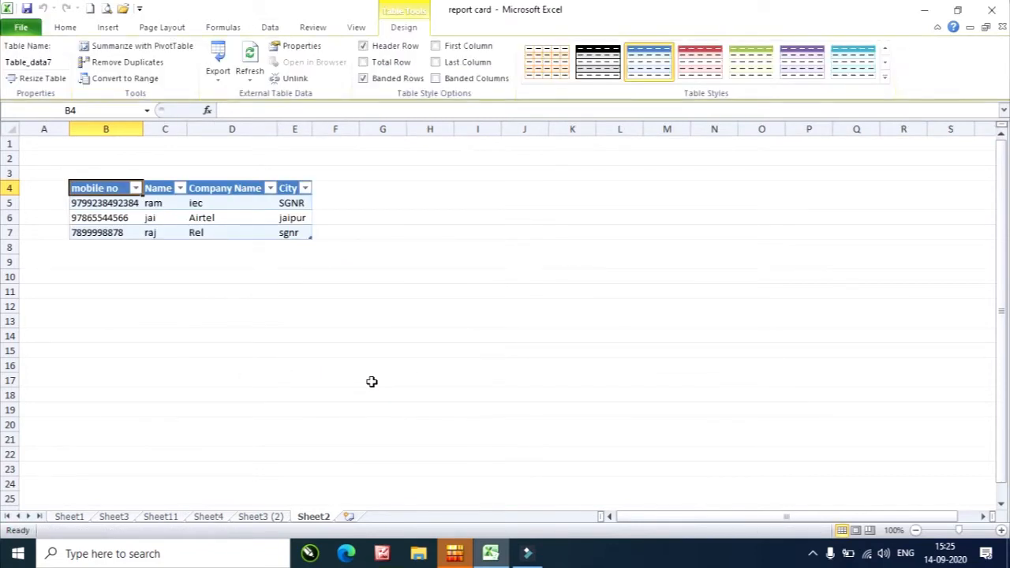
Examine the imported table's mobile number, name, company name and city entries
{"action": "left_click", "coordinate": [227, 278]}
{"action": "left_click", "coordinate": [103, 187]}
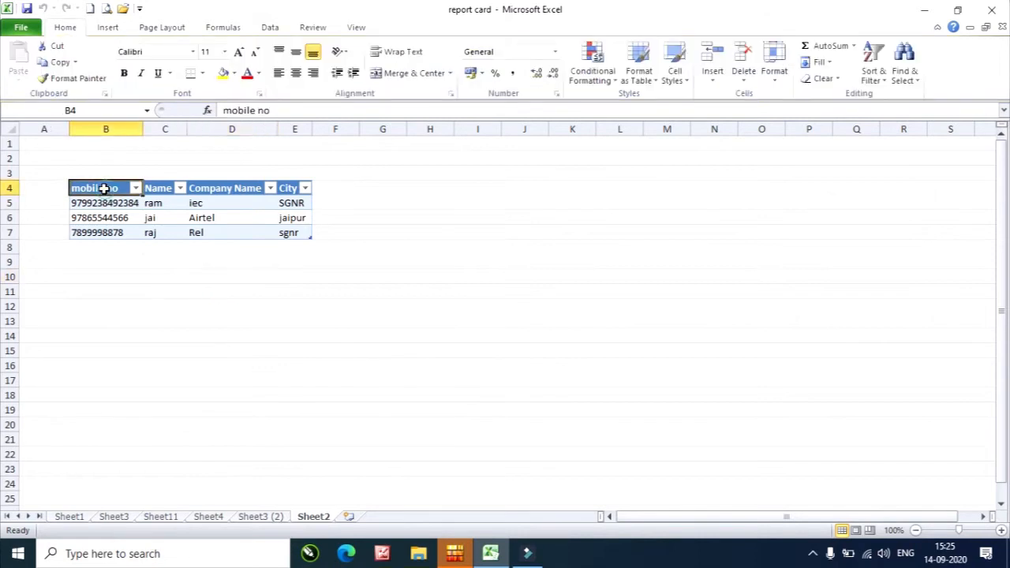
{"action": "left_click", "coordinate": [106, 213]}
{"action": "left_click", "coordinate": [107, 231]}
{"action": "left_click", "coordinate": [153, 234]}
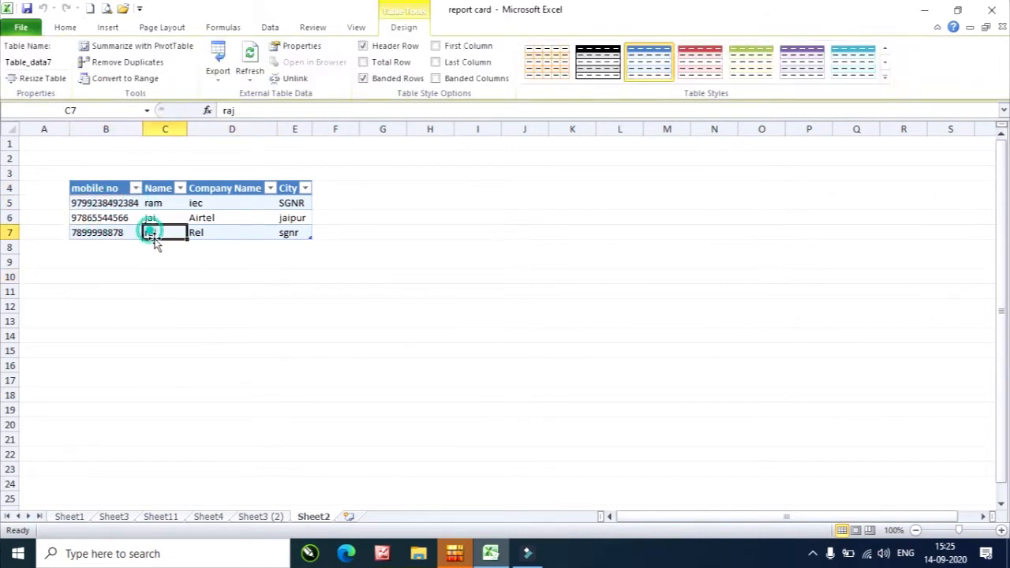
{"action": "left_click", "coordinate": [150, 204]}
{"action": "left_click", "coordinate": [203, 205]}
{"action": "left_click", "coordinate": [209, 230]}
{"action": "left_click", "coordinate": [290, 230]}
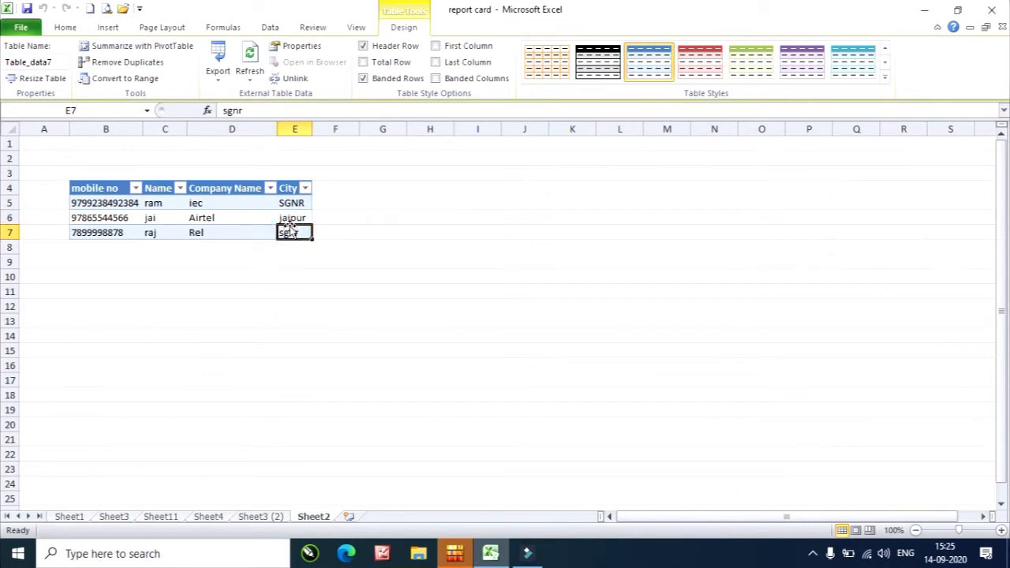
{"action": "left_click", "coordinate": [300, 278]}
{"action": "left_click", "coordinate": [208, 202]}
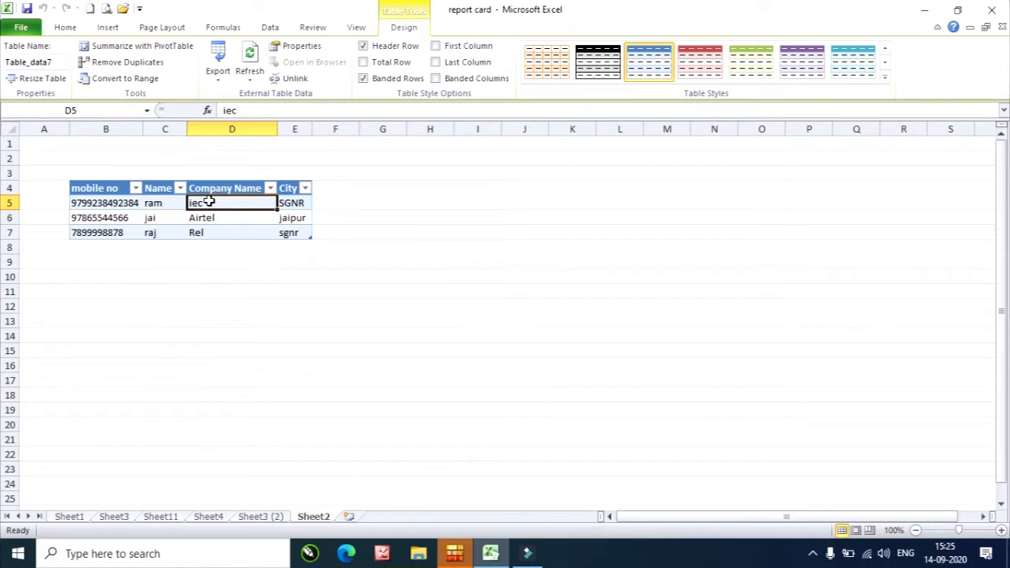
Select cell H11 and check which other external data sources are offered for import
{"action": "left_click", "coordinate": [434, 289]}
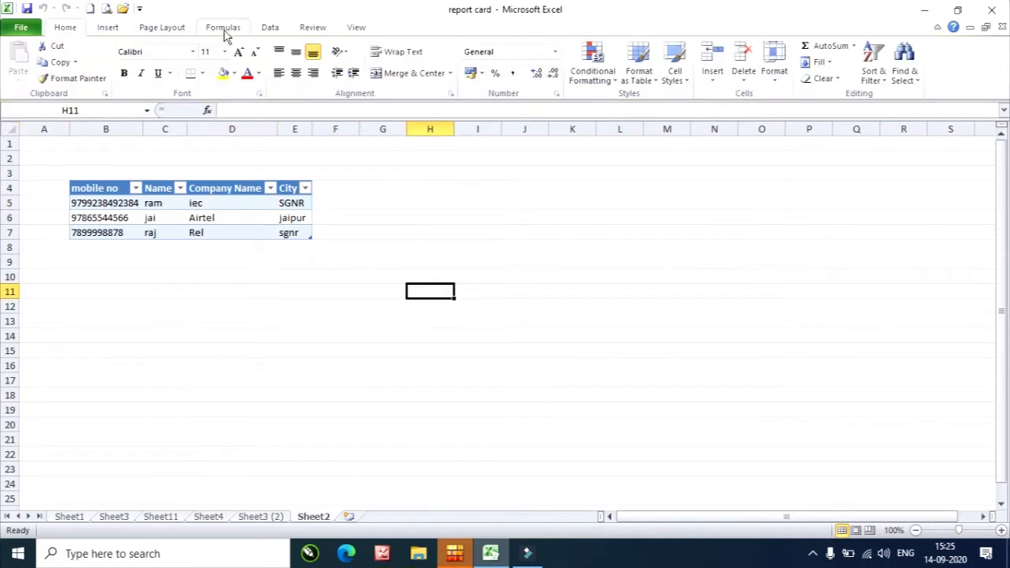
{"action": "left_click", "coordinate": [267, 28]}
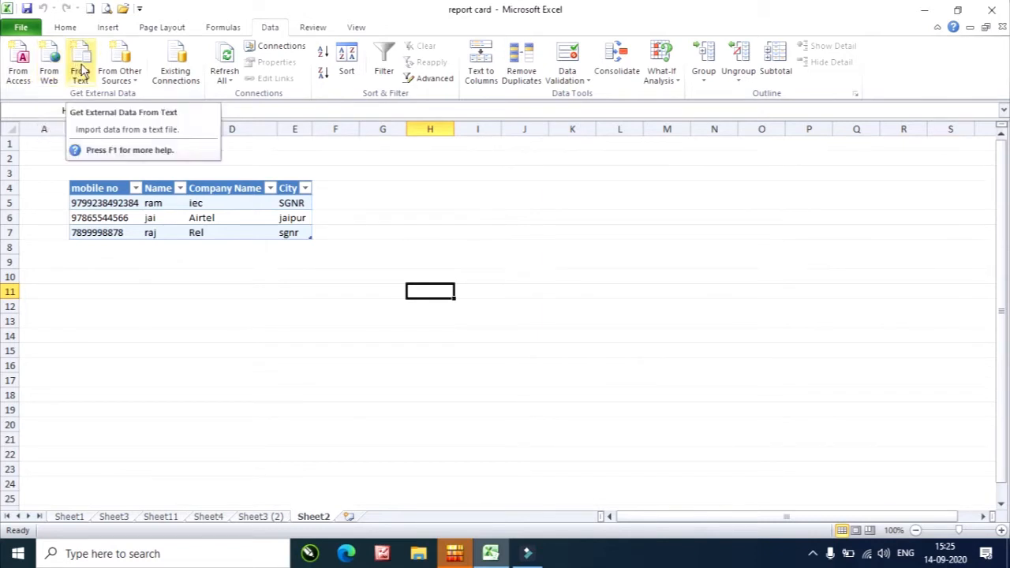
{"action": "left_click", "coordinate": [134, 82]}
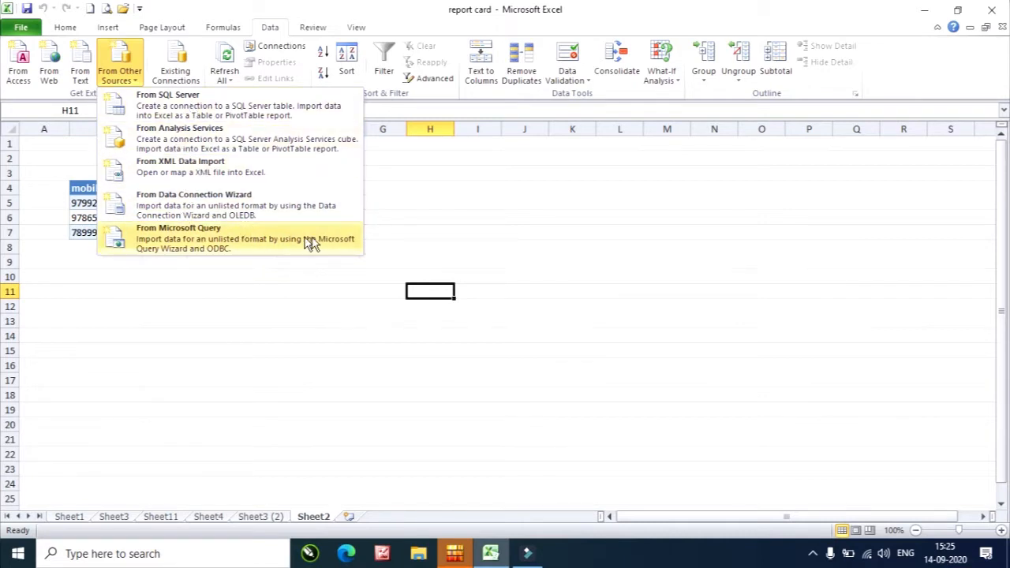
{"action": "left_click", "coordinate": [454, 192]}
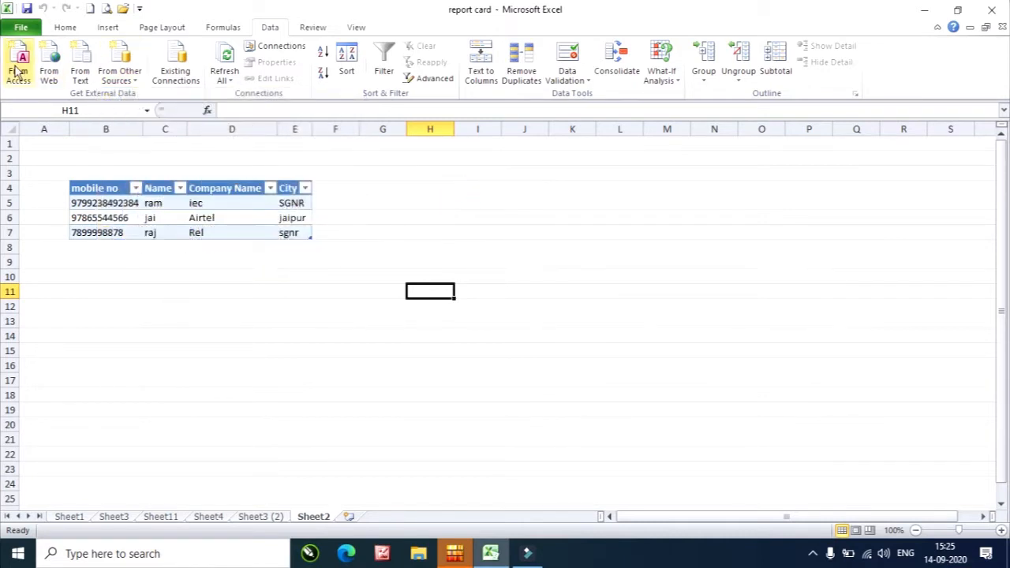
Start importing the text file aaa from Documents and move the Text Import Wizard clear of the Access table
{"action": "left_click", "coordinate": [83, 60]}
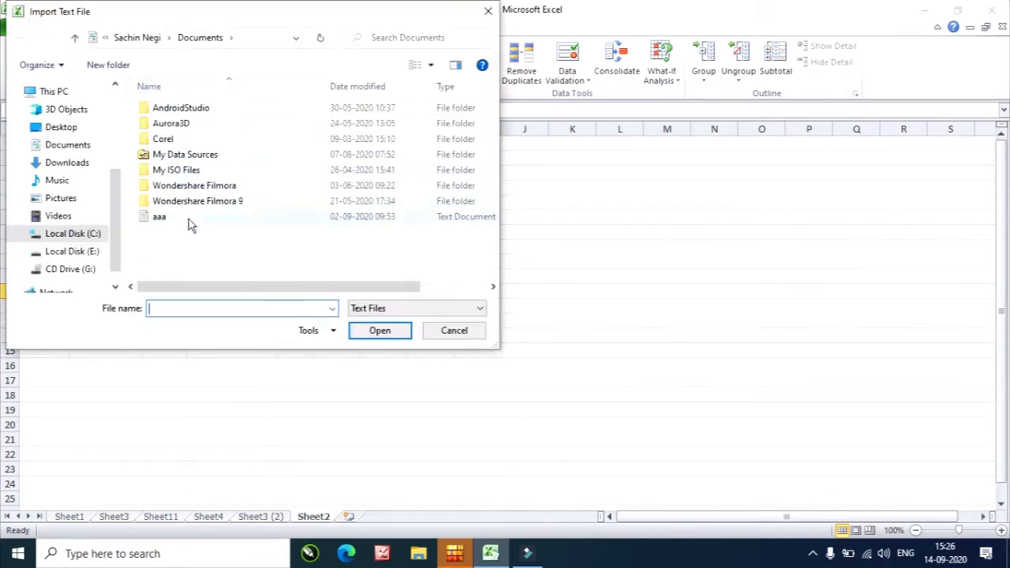
{"action": "left_click", "coordinate": [160, 218]}
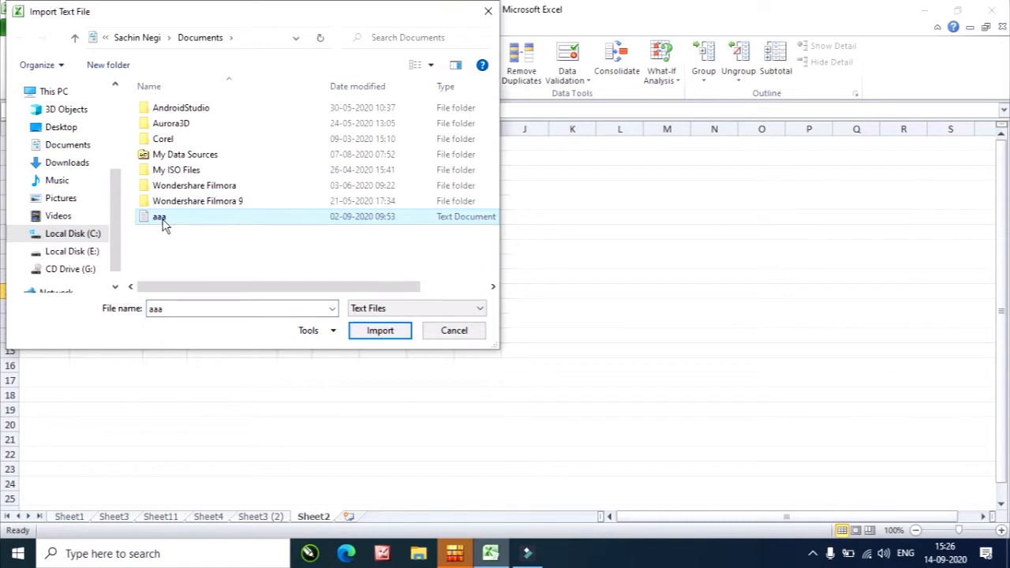
{"action": "left_click", "coordinate": [175, 221]}
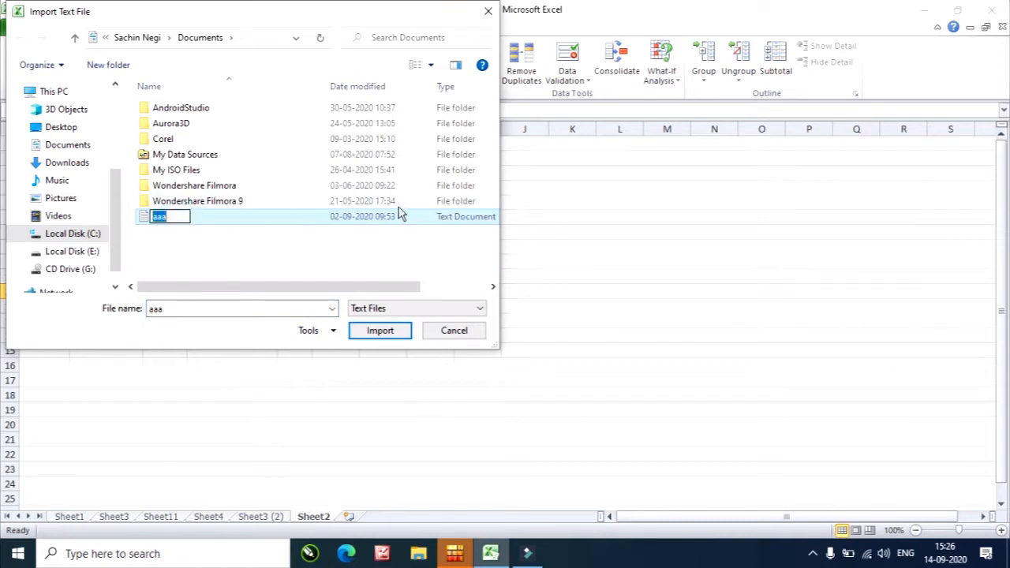
{"action": "left_click", "coordinate": [149, 220]}
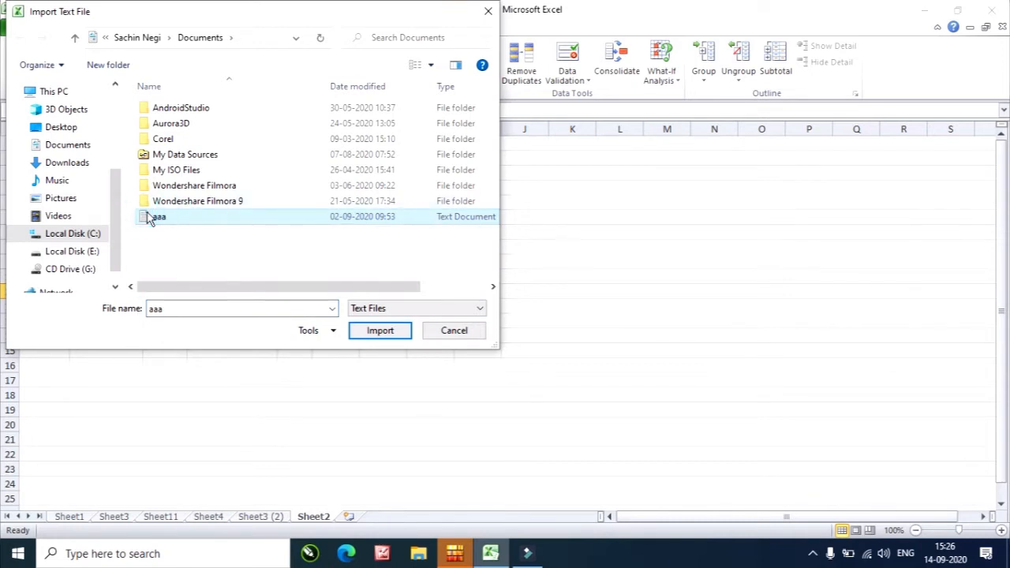
{"action": "left_click", "coordinate": [74, 151]}
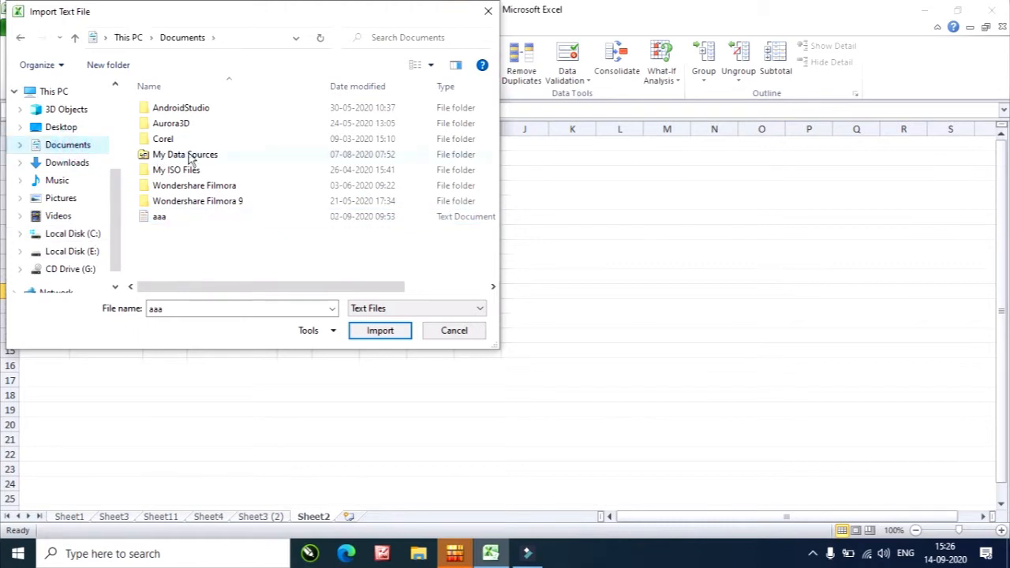
{"action": "left_click", "coordinate": [75, 150]}
{"action": "left_click", "coordinate": [161, 220]}
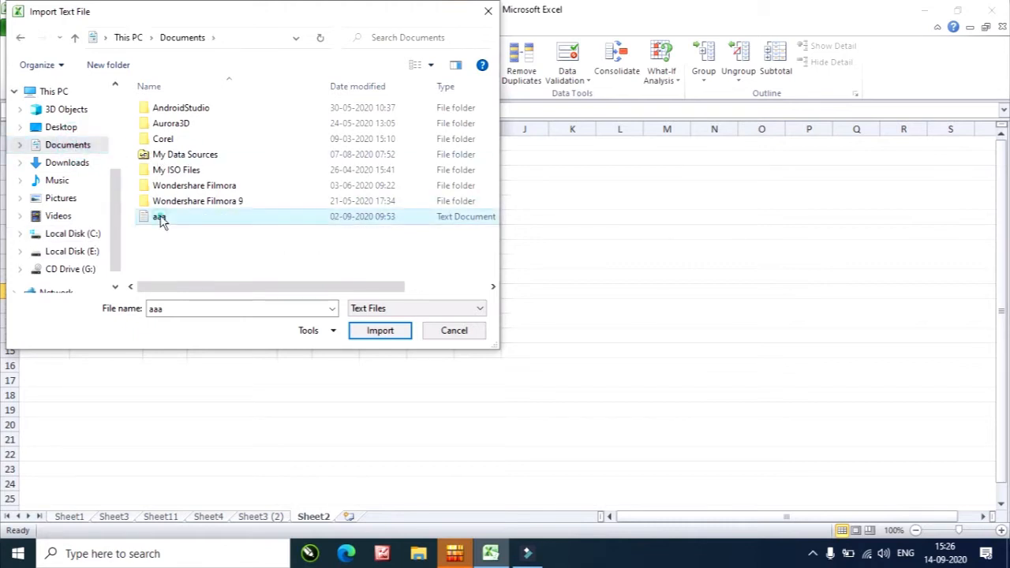
{"action": "left_click", "coordinate": [401, 333]}
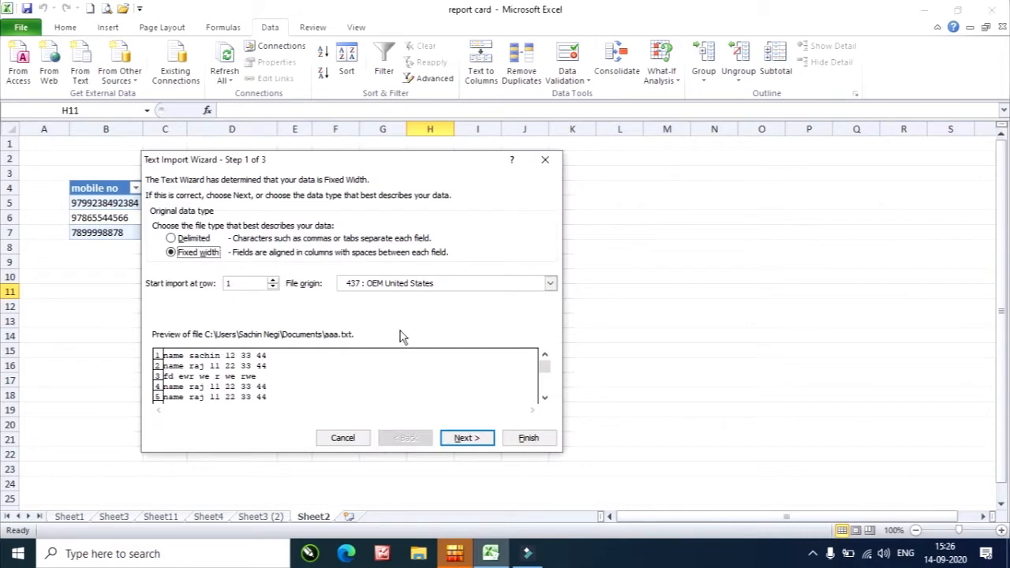
{"action": "left_click_drag", "start_coordinate": [352, 156], "coordinate": [603, 143]}
{"action": "left_click_drag", "start_coordinate": [921, 65], "coordinate": [603, 7]}
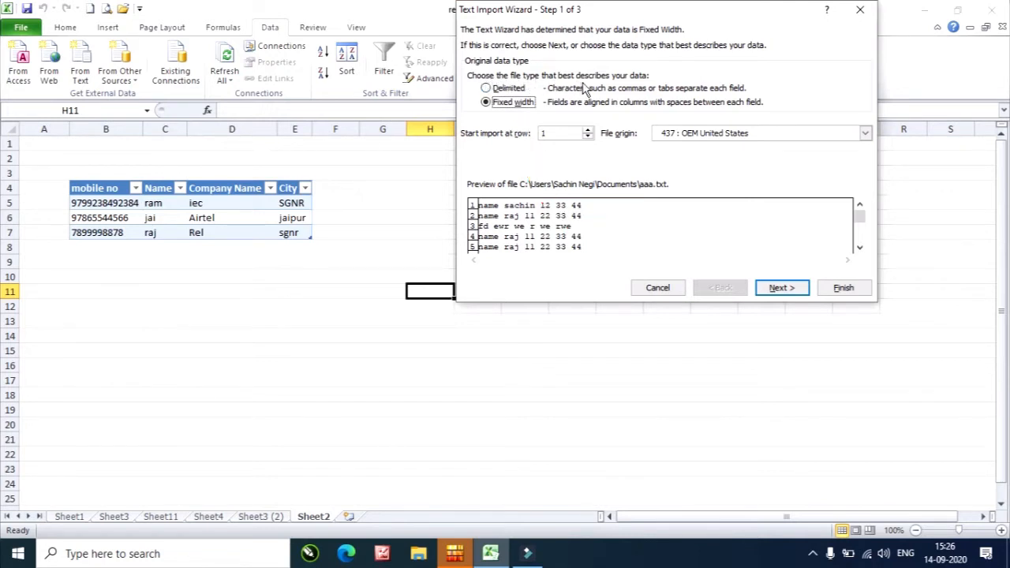
Compare the Delimited and Fixed width data types for the text file and continue the import with Fixed width
{"action": "left_click", "coordinate": [500, 88]}
{"action": "left_click", "coordinate": [510, 104]}
{"action": "left_click", "coordinate": [588, 86]}
{"action": "left_click", "coordinate": [483, 88]}
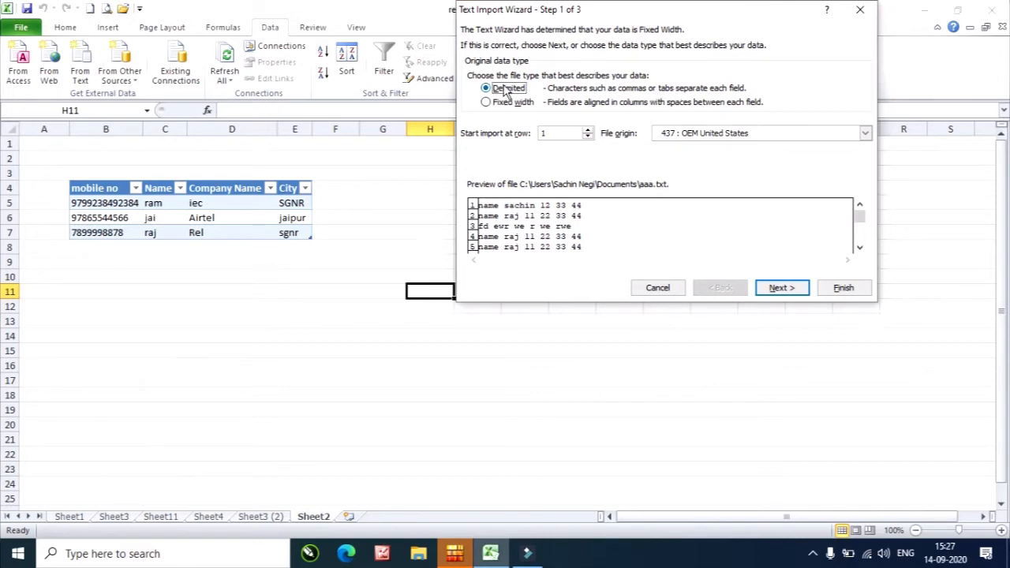
{"action": "left_click_drag", "start_coordinate": [557, 10], "coordinate": [691, 162]}
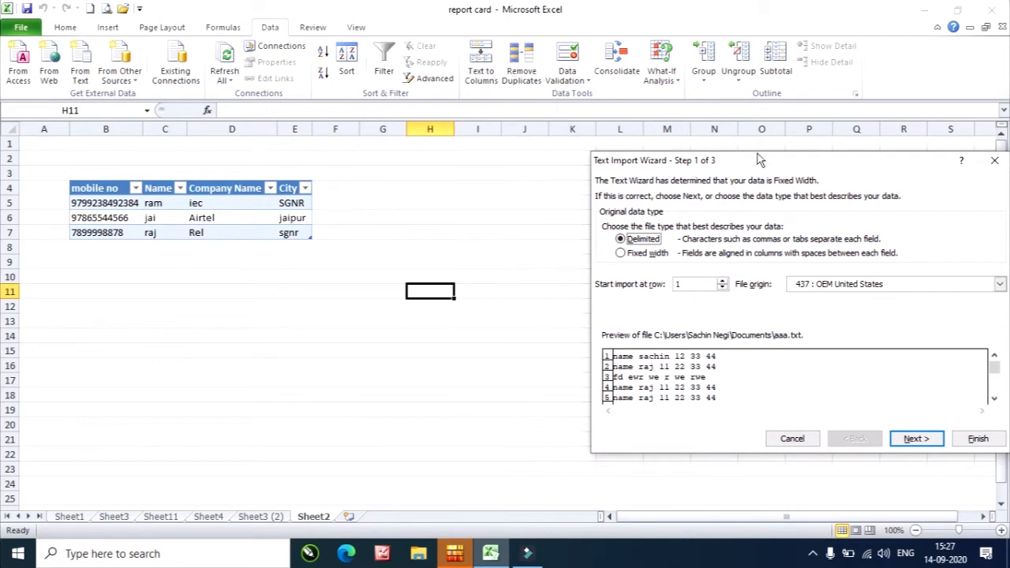
{"action": "left_click_drag", "start_coordinate": [762, 162], "coordinate": [621, 28]}
{"action": "left_click", "coordinate": [505, 119]}
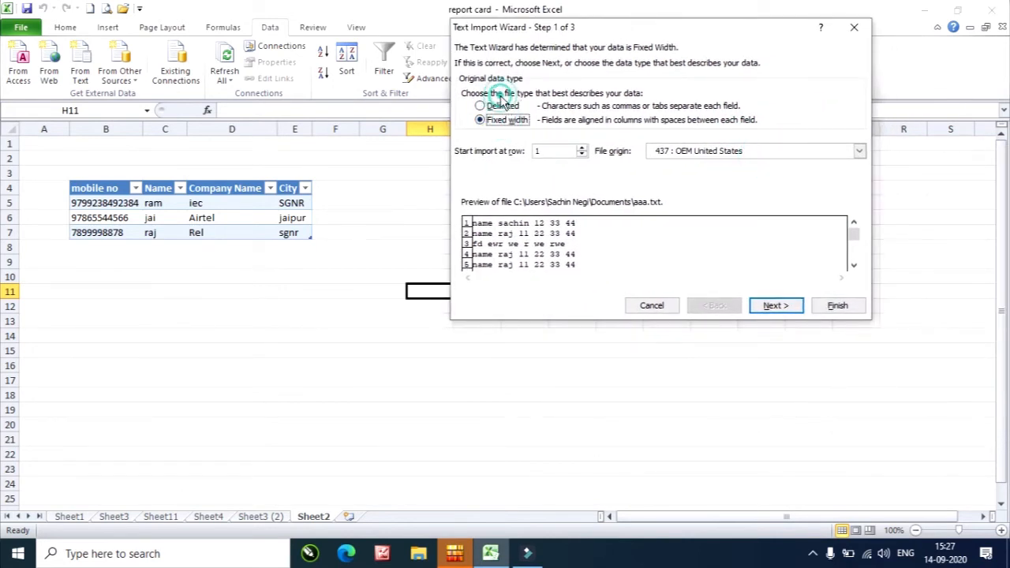
{"action": "left_click", "coordinate": [500, 105]}
{"action": "left_click", "coordinate": [508, 121]}
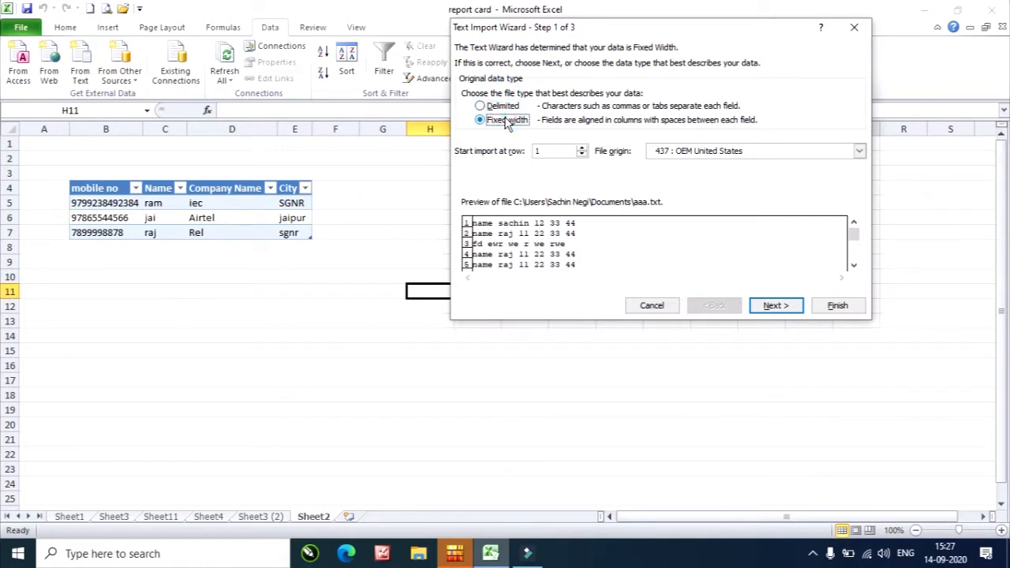
{"action": "left_click", "coordinate": [775, 306]}
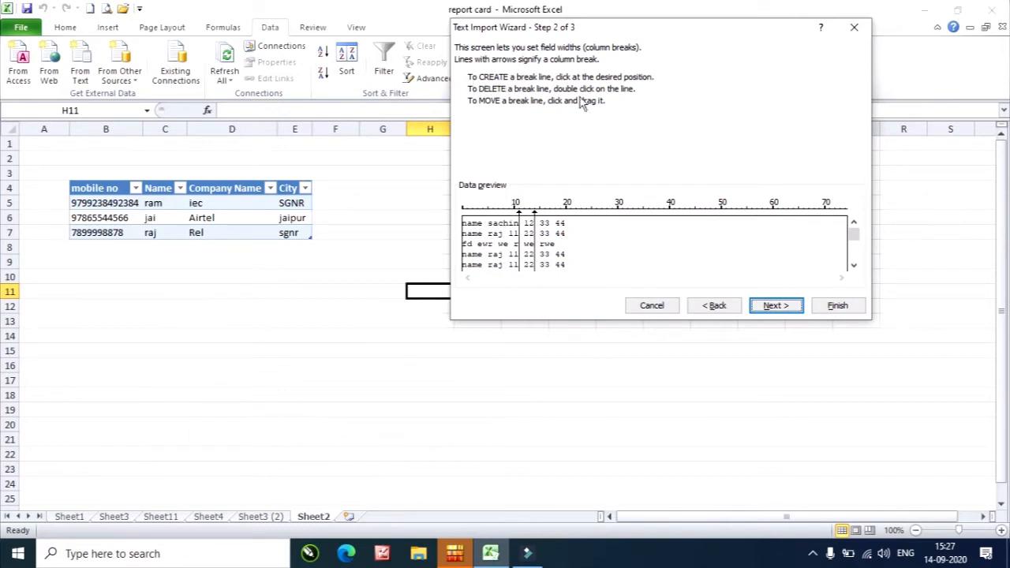
Add column breaks after the first word and before the last number, at ruler positions of about 4 and 18, and accept the breaks
{"action": "left_click", "coordinate": [556, 225]}
{"action": "left_click", "coordinate": [485, 224]}
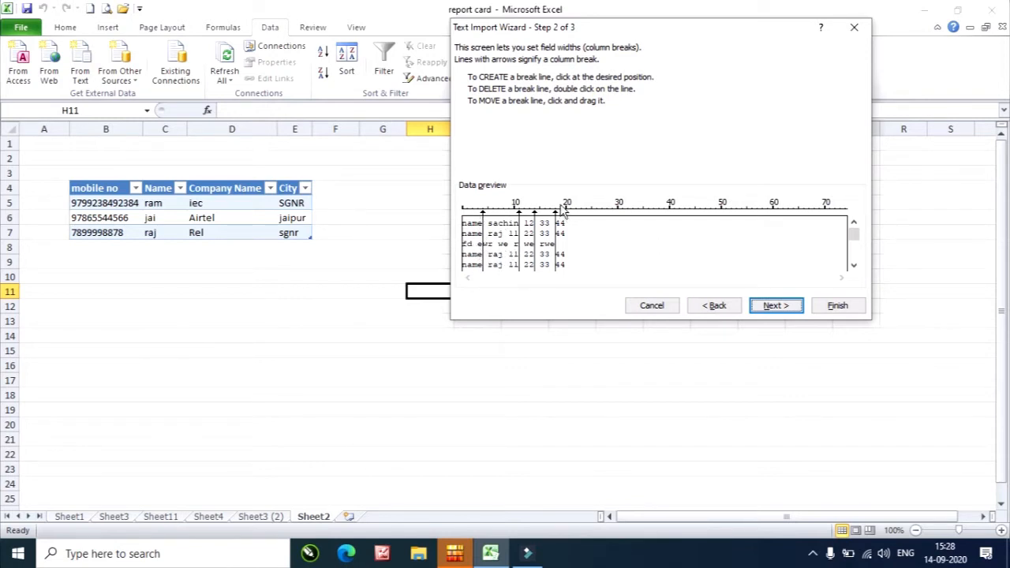
{"action": "left_click", "coordinate": [769, 306]}
Review the previewed columns, keep the General format and import the text data into the existing worksheet at cell H11
{"action": "left_click", "coordinate": [509, 245]}
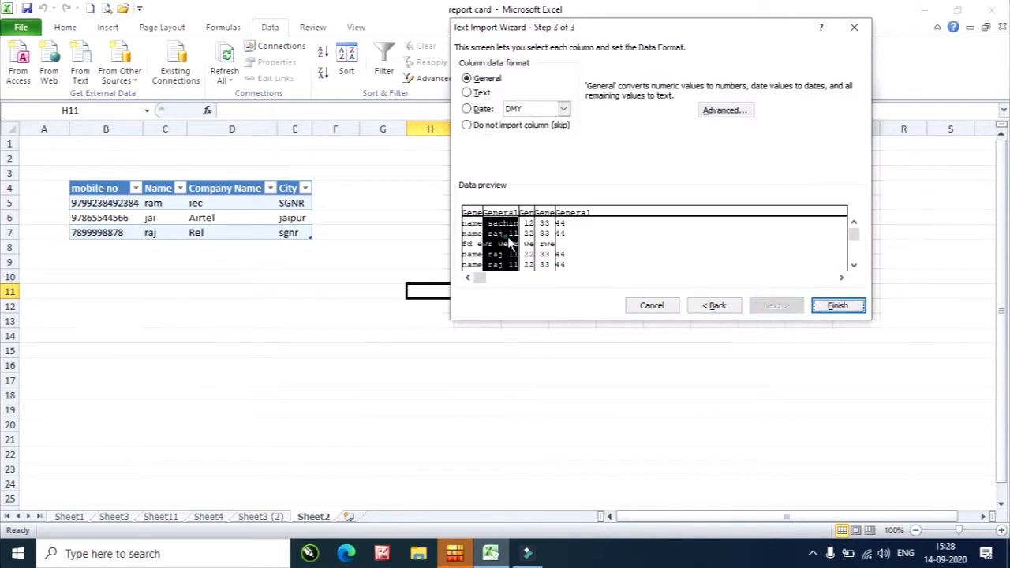
{"action": "left_click", "coordinate": [545, 245]}
{"action": "left_click", "coordinate": [600, 245]}
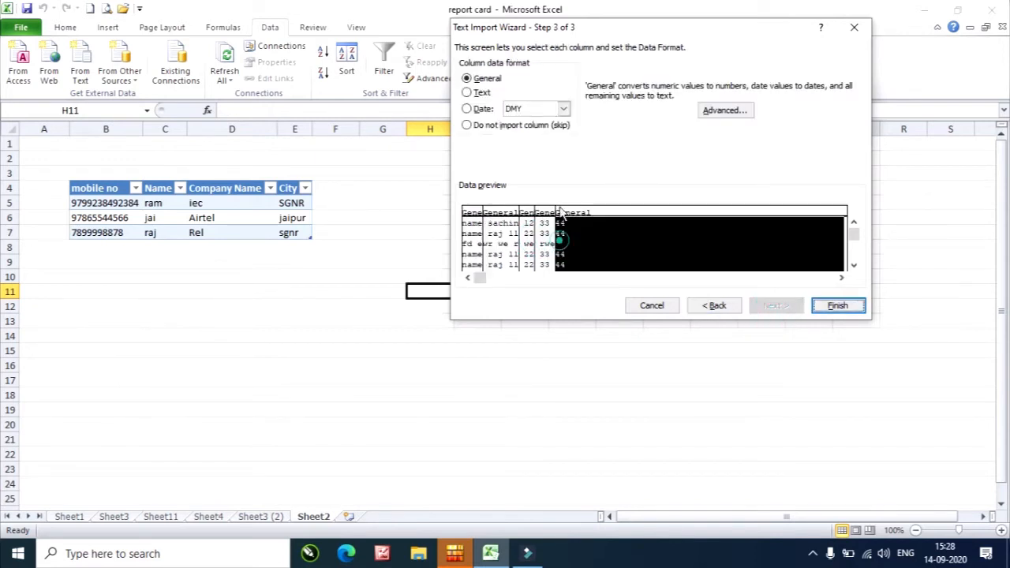
{"action": "left_click", "coordinate": [838, 306]}
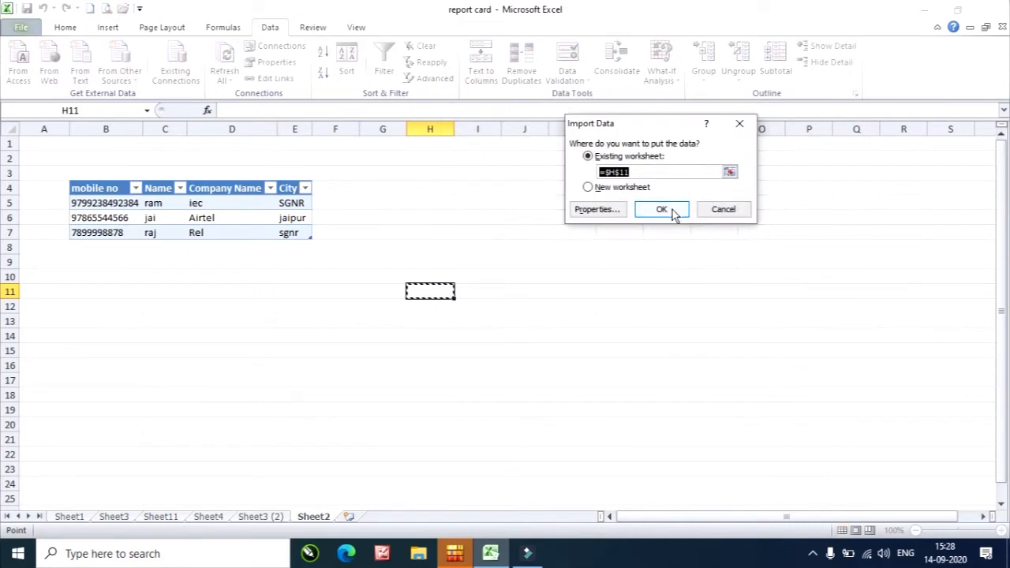
{"action": "left_click", "coordinate": [662, 210]}
{"action": "left_click", "coordinate": [640, 308]}
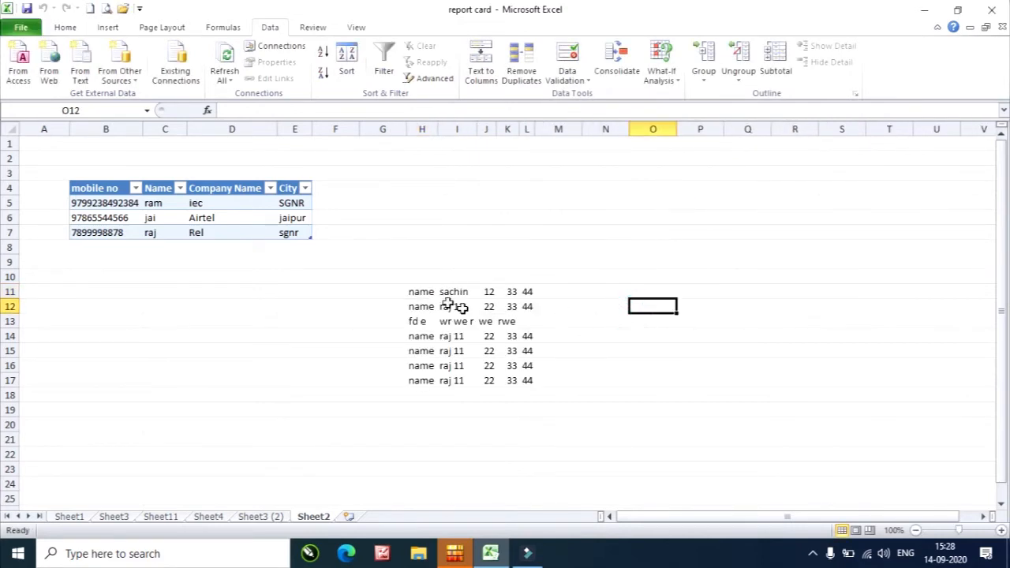
Widen columns H to L so the imported text data is spaced more clearly
{"action": "left_click", "coordinate": [419, 291]}
{"action": "left_click", "coordinate": [454, 291]}
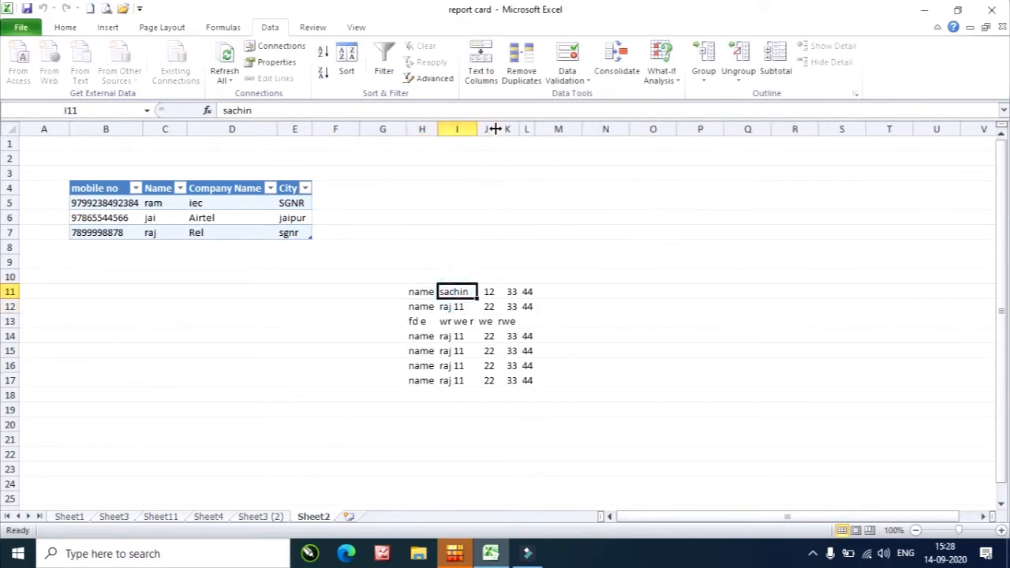
{"action": "left_click_drag", "start_coordinate": [495, 129], "coordinate": [620, 129]}
{"action": "left_click", "coordinate": [490, 327]}
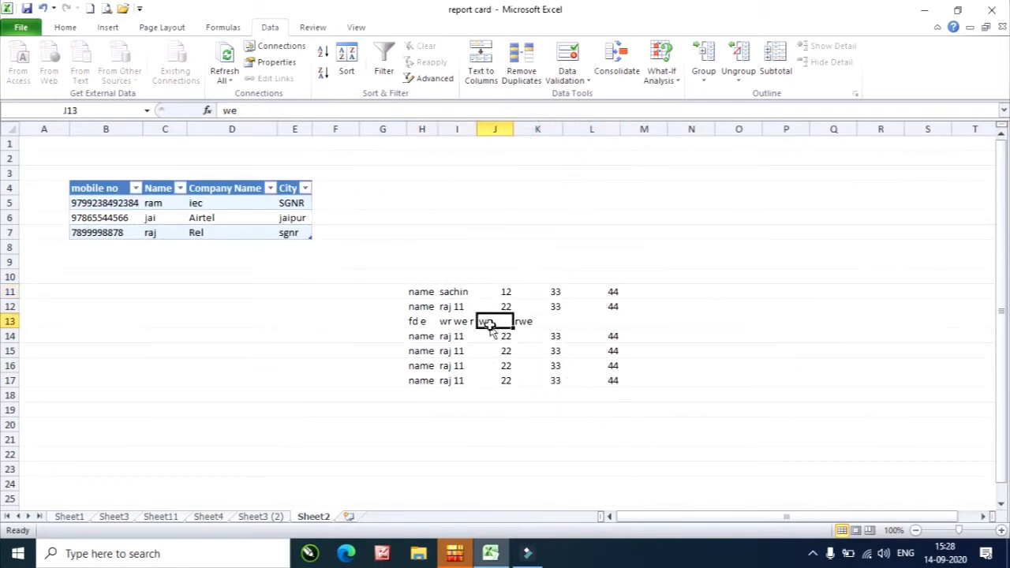
{"action": "left_click_drag", "start_coordinate": [476, 128], "coordinate": [497, 128]}
{"action": "left_click_drag", "start_coordinate": [435, 129], "coordinate": [449, 129]}
{"action": "left_click", "coordinate": [766, 265]}
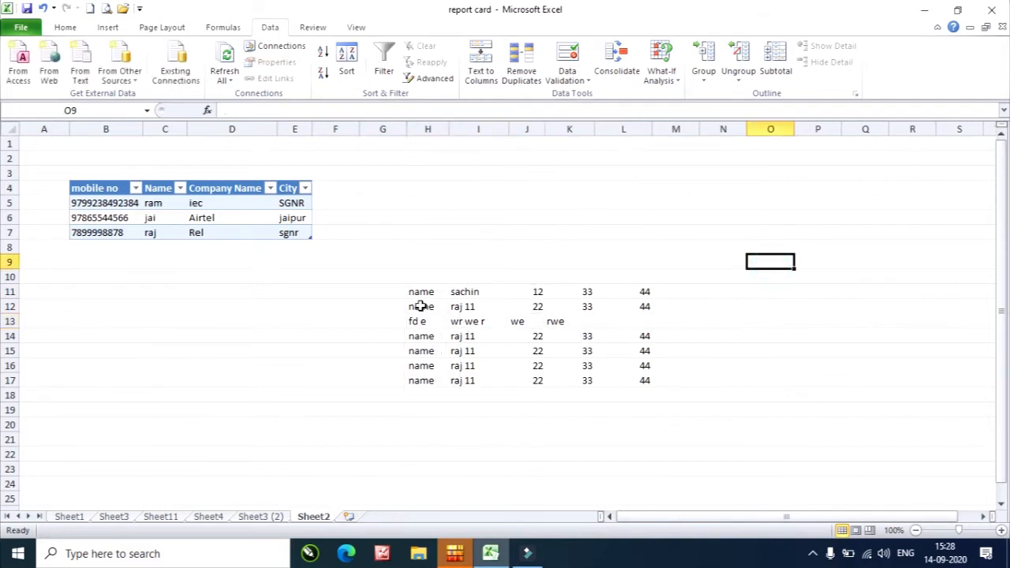
Examine the imported range H11:L17 and check the list of other external data sources
{"action": "left_click_drag", "start_coordinate": [420, 292], "coordinate": [625, 380]}
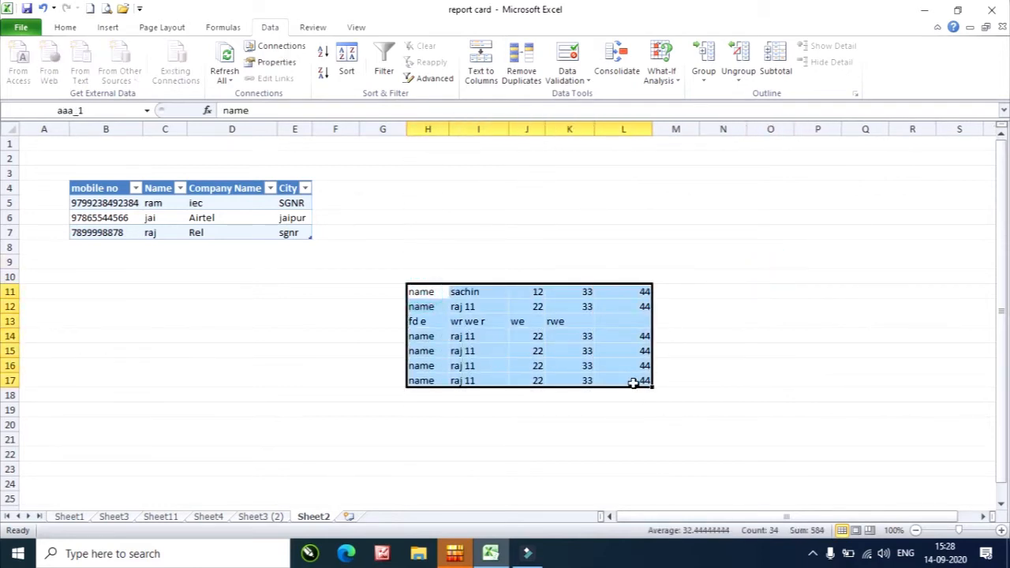
{"action": "left_click", "coordinate": [769, 263]}
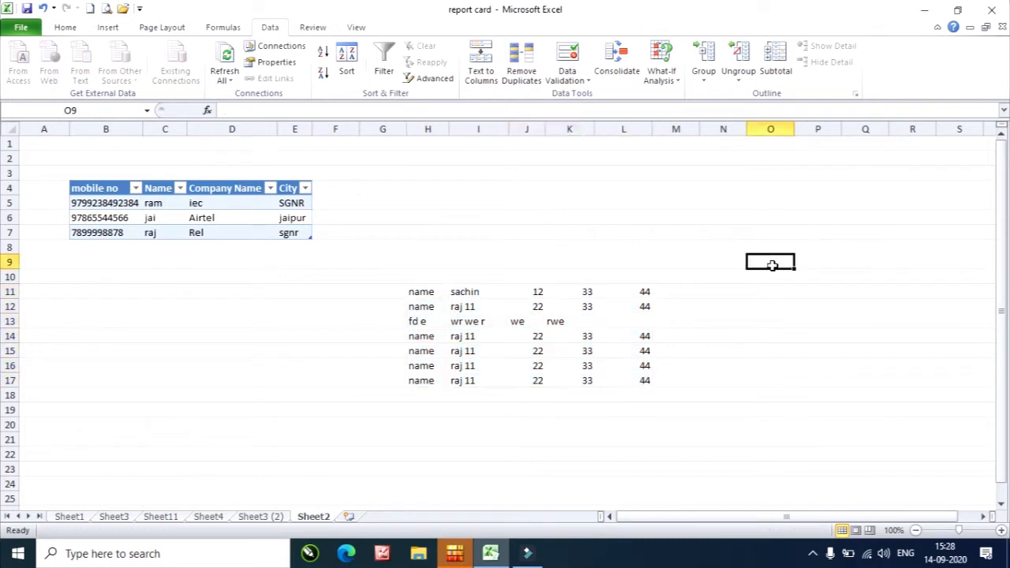
{"action": "left_click", "coordinate": [727, 205]}
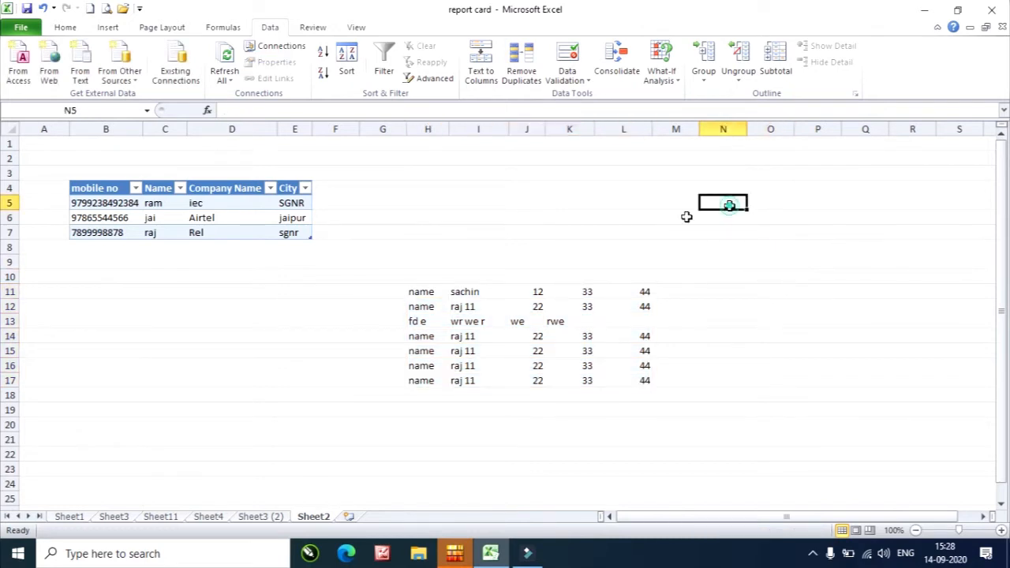
{"action": "left_click", "coordinate": [120, 77]}
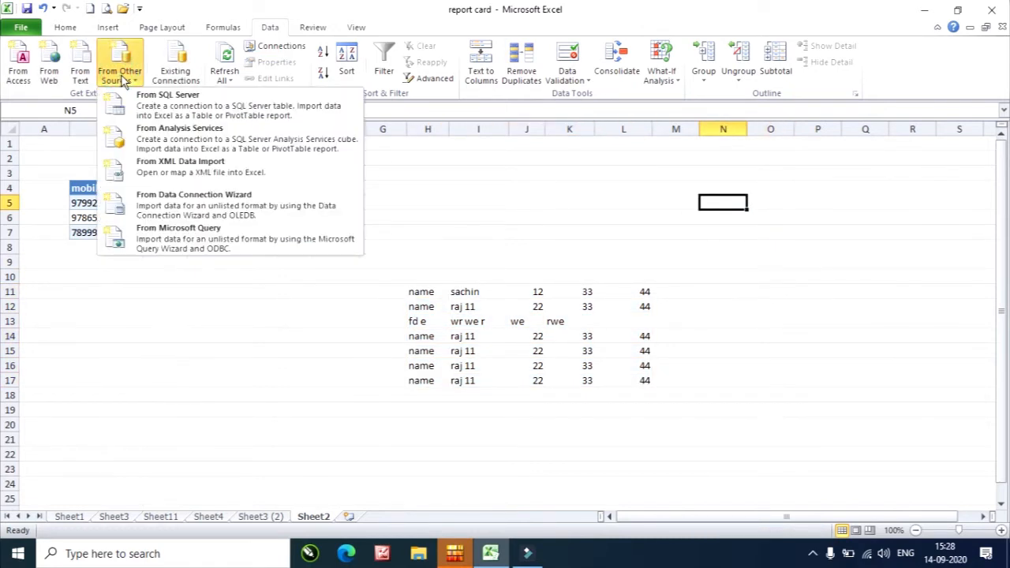
{"action": "left_click", "coordinate": [225, 338]}
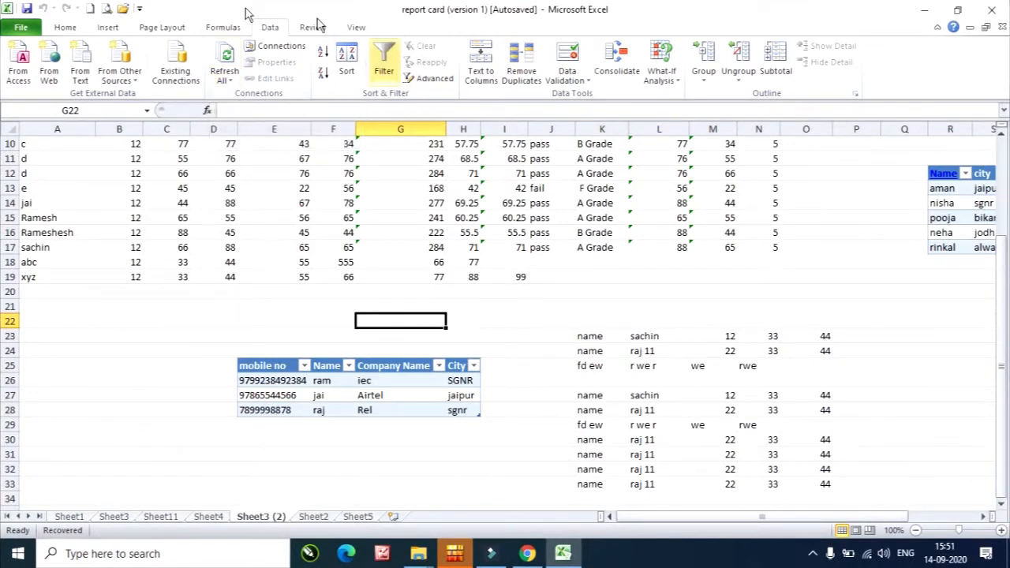
Look through the full list of existing data connections and close it without opening any
{"action": "left_click", "coordinate": [168, 74]}
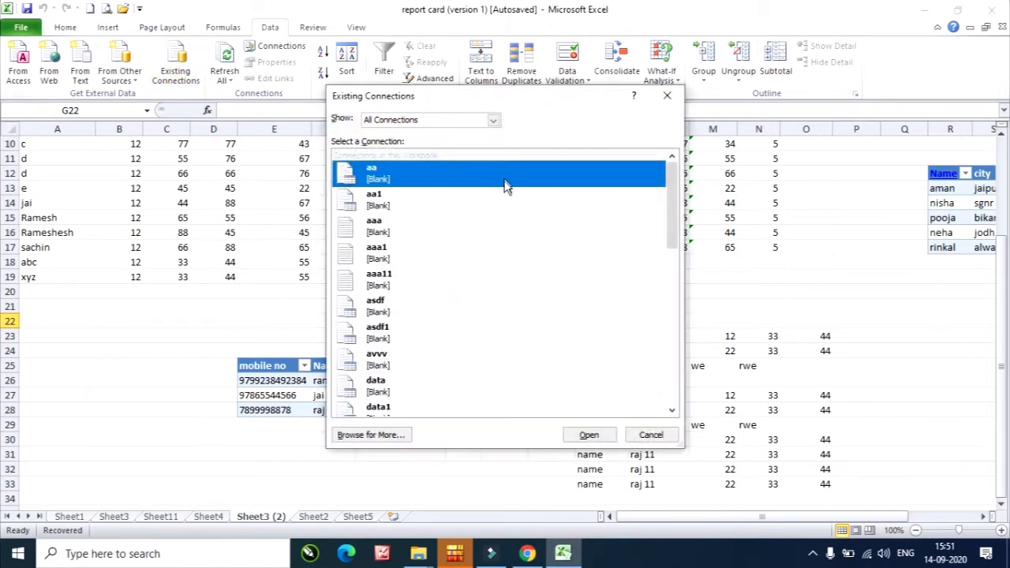
{"action": "scroll", "coordinate": [391, 237], "scroll_direction": "down", "scroll_amount": 8}
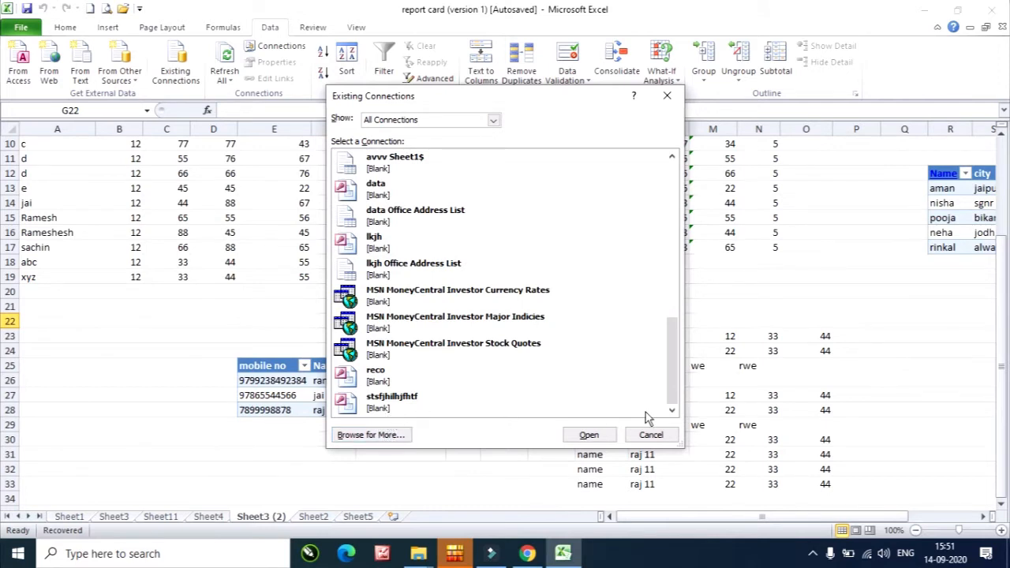
{"action": "scroll", "coordinate": [367, 271], "scroll_direction": "up", "scroll_amount": 8}
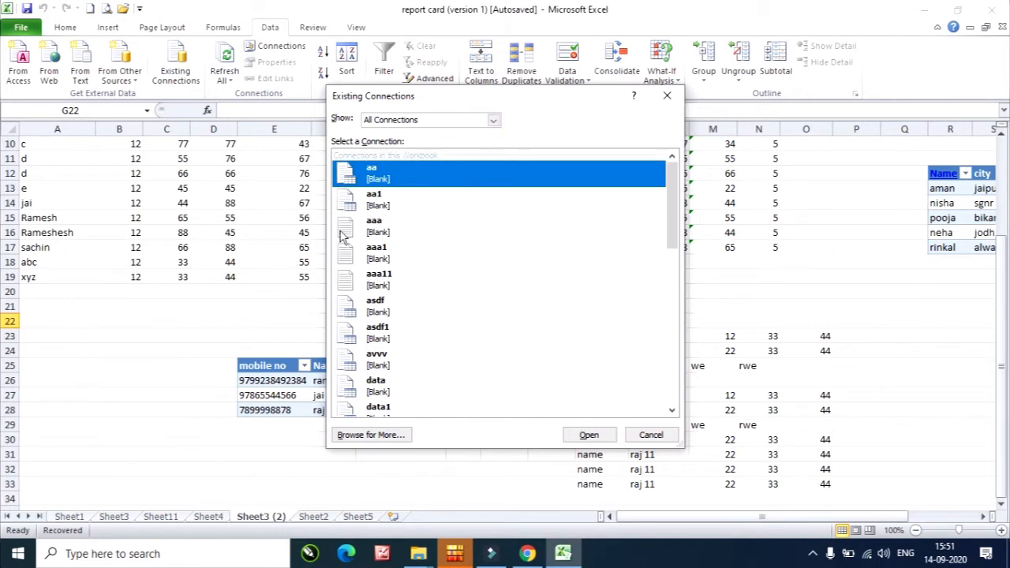
{"action": "left_click", "coordinate": [652, 435]}
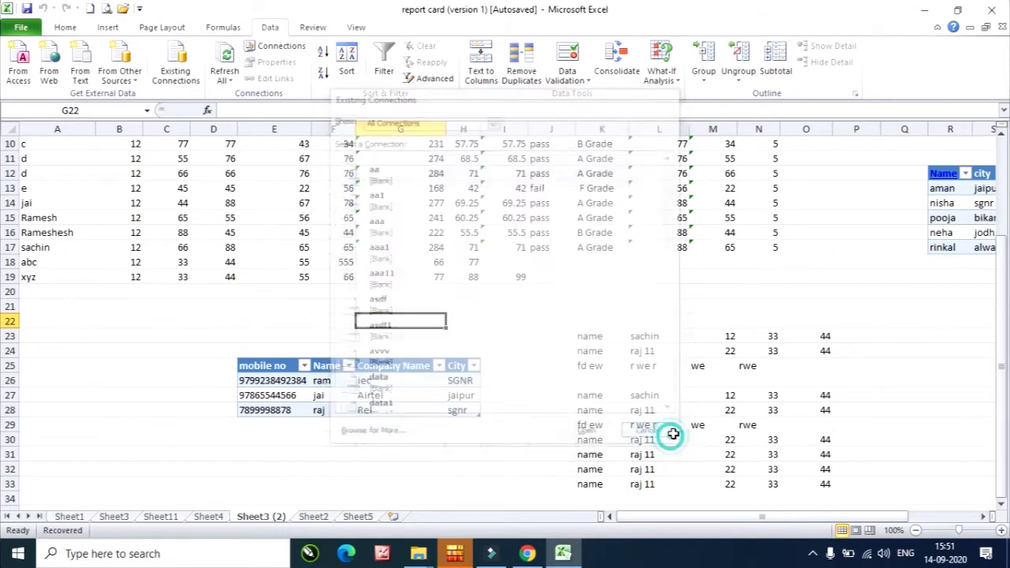
Create a new blank workbook and close it again
{"action": "left_click", "coordinate": [21, 28]}
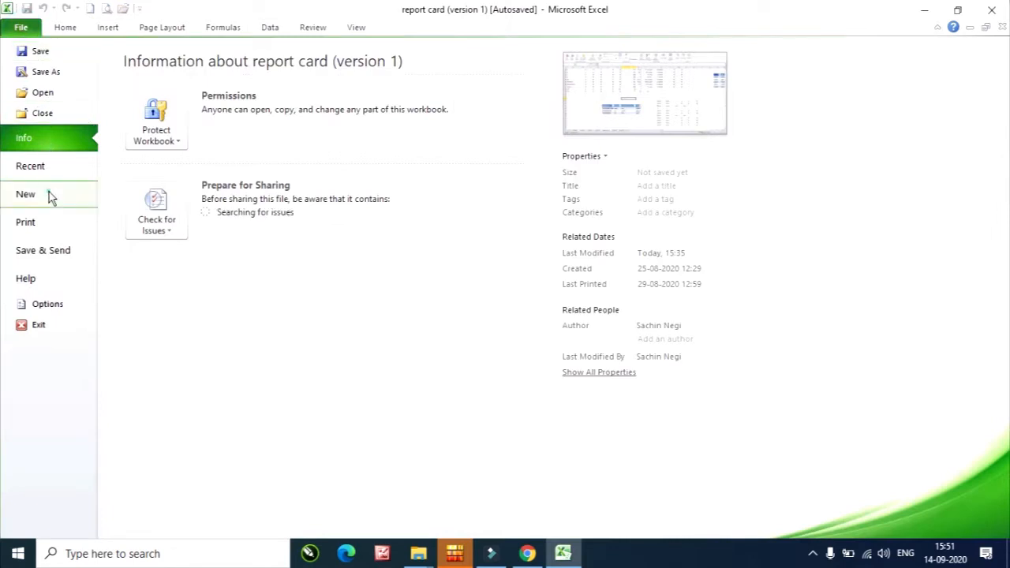
{"action": "left_click", "coordinate": [49, 197]}
{"action": "left_click", "coordinate": [756, 376]}
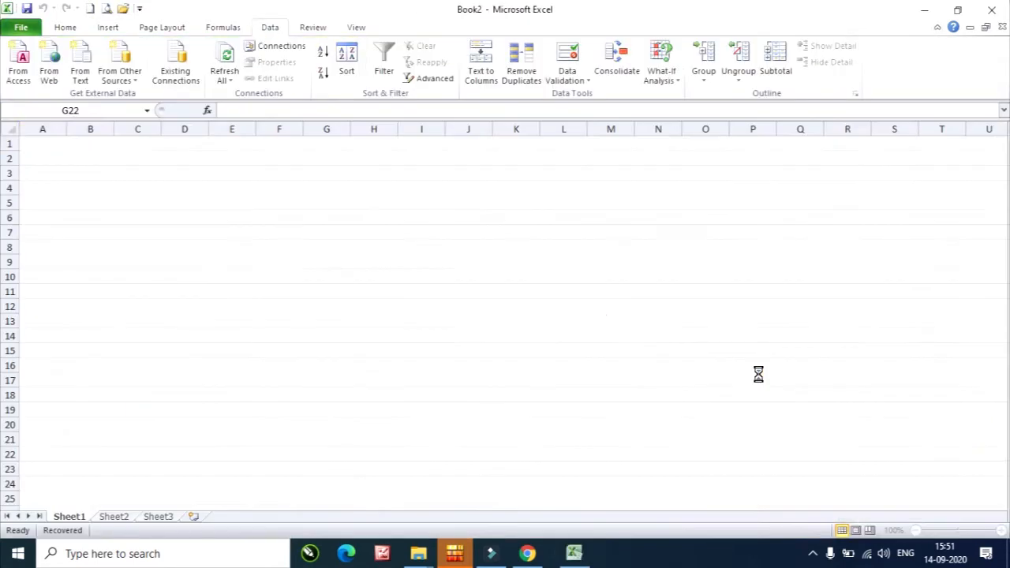
{"action": "left_click", "coordinate": [564, 555]}
{"action": "left_click", "coordinate": [565, 558]}
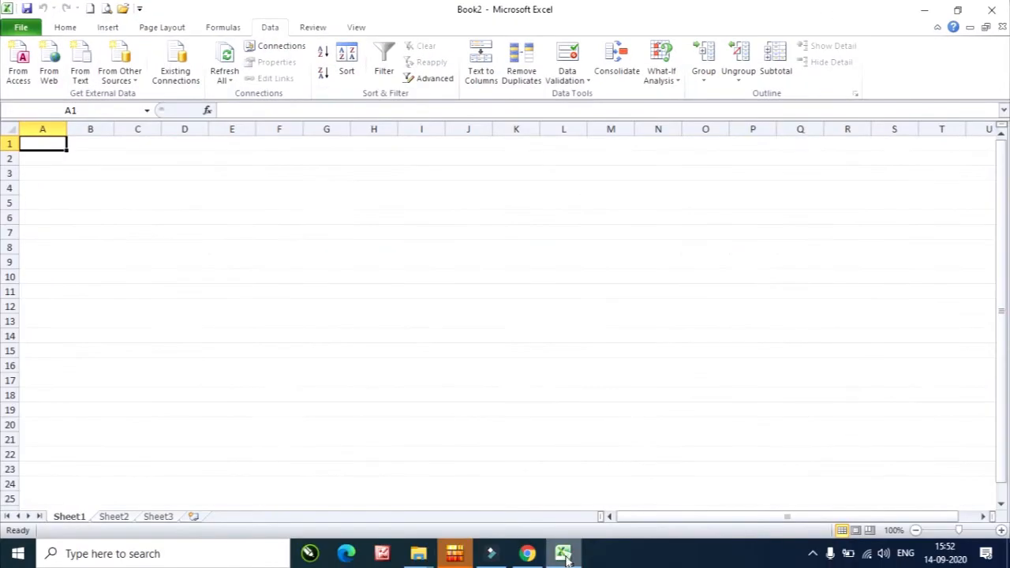
{"action": "left_click", "coordinate": [318, 228]}
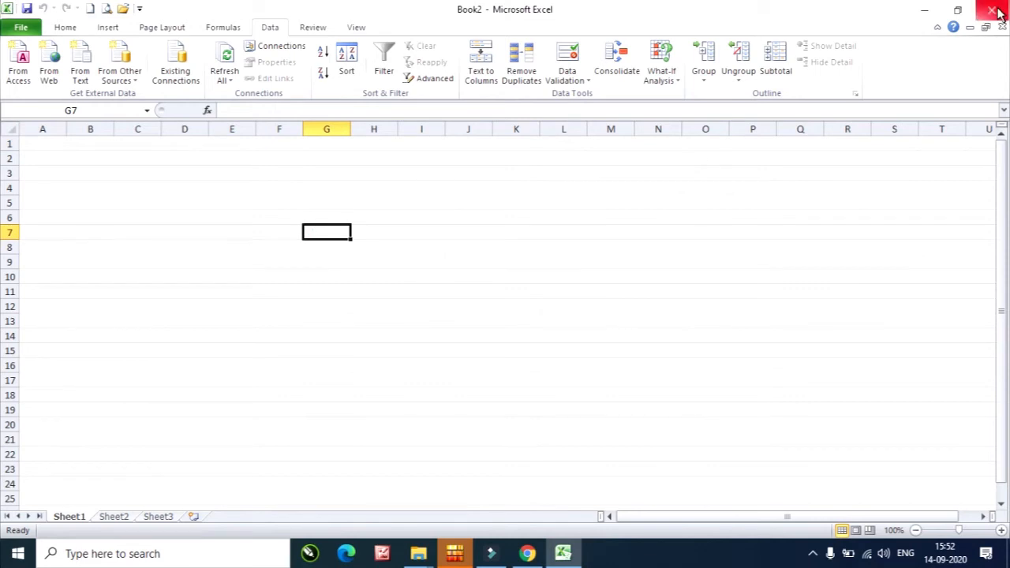
{"action": "left_click", "coordinate": [128, 176]}
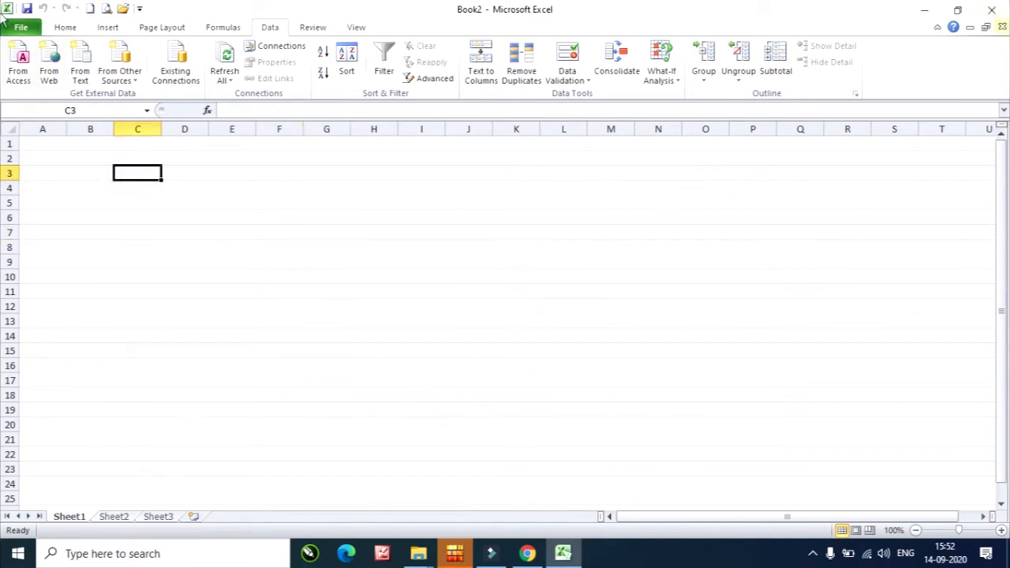
{"action": "left_click", "coordinate": [1003, 27]}
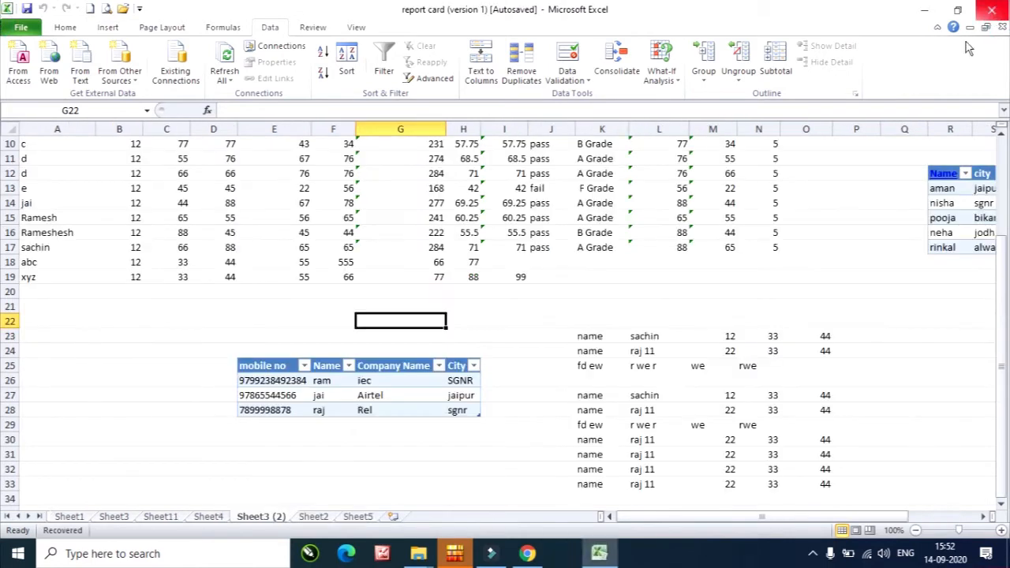
Check the source files of existing connections such as aa and asdf, then leave the connections list
{"action": "left_click", "coordinate": [206, 308]}
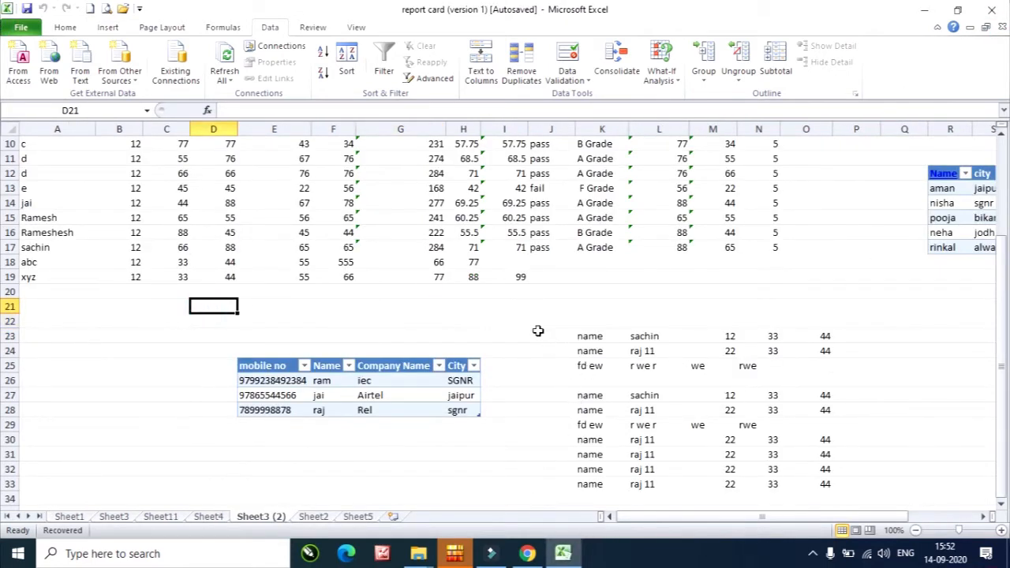
{"action": "left_click", "coordinate": [517, 308]}
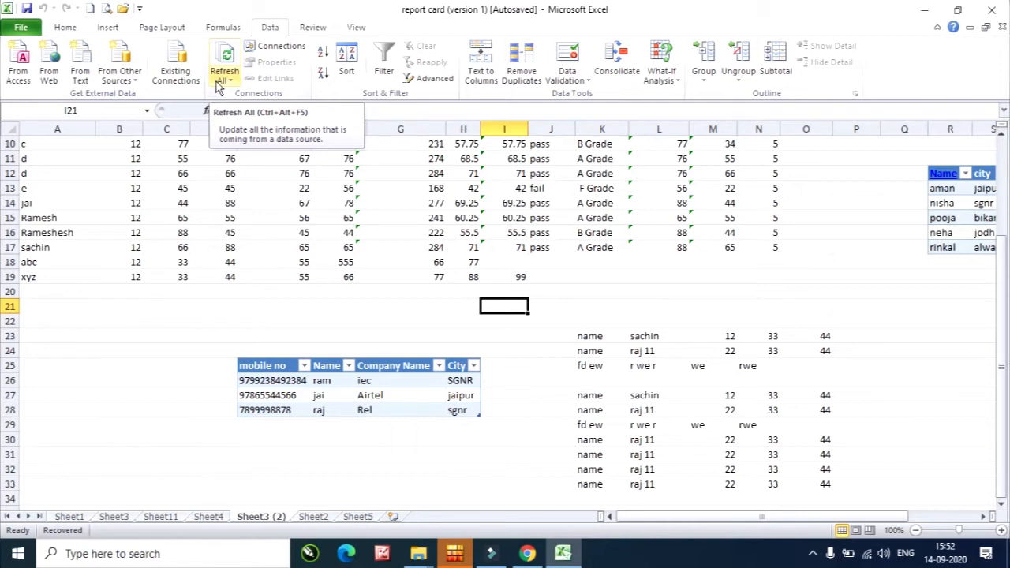
{"action": "left_click", "coordinate": [175, 68]}
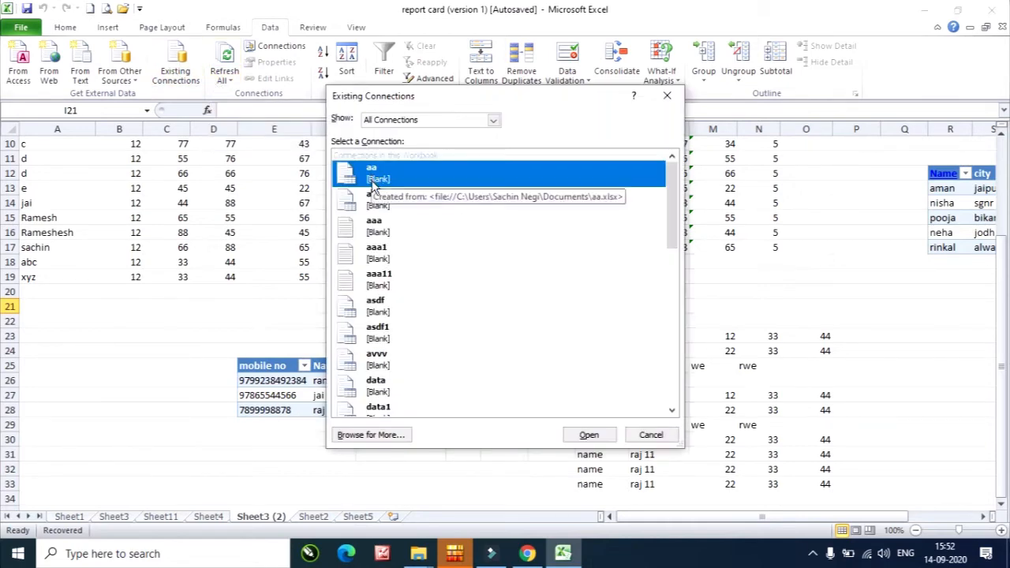
{"action": "scroll", "coordinate": [380, 184], "scroll_direction": "down", "scroll_amount": 2}
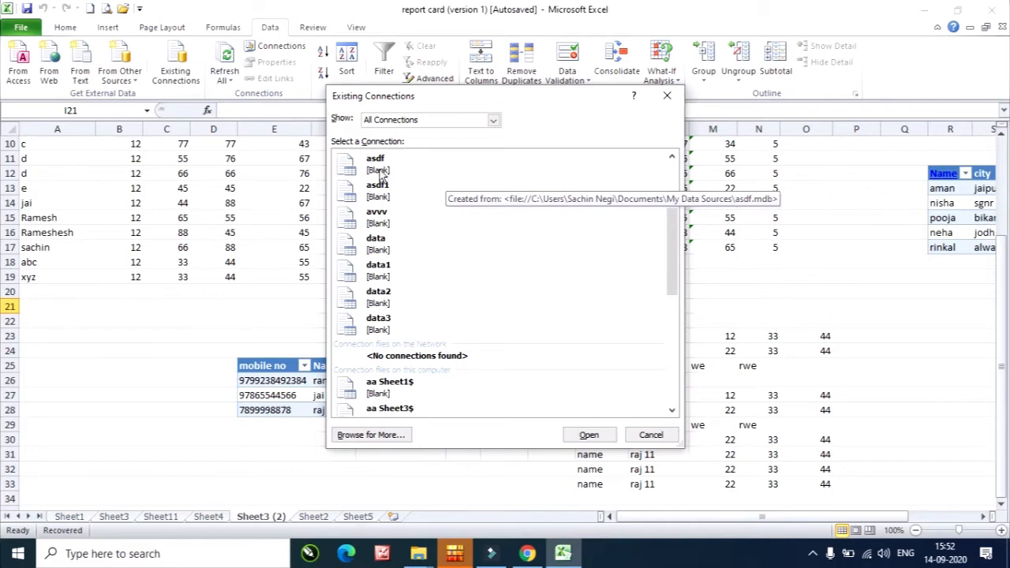
{"action": "left_click", "coordinate": [667, 95]}
Close the report card (version 1) workbook without saving its changes and show the recent workbooks
{"action": "left_click", "coordinate": [1003, 27]}
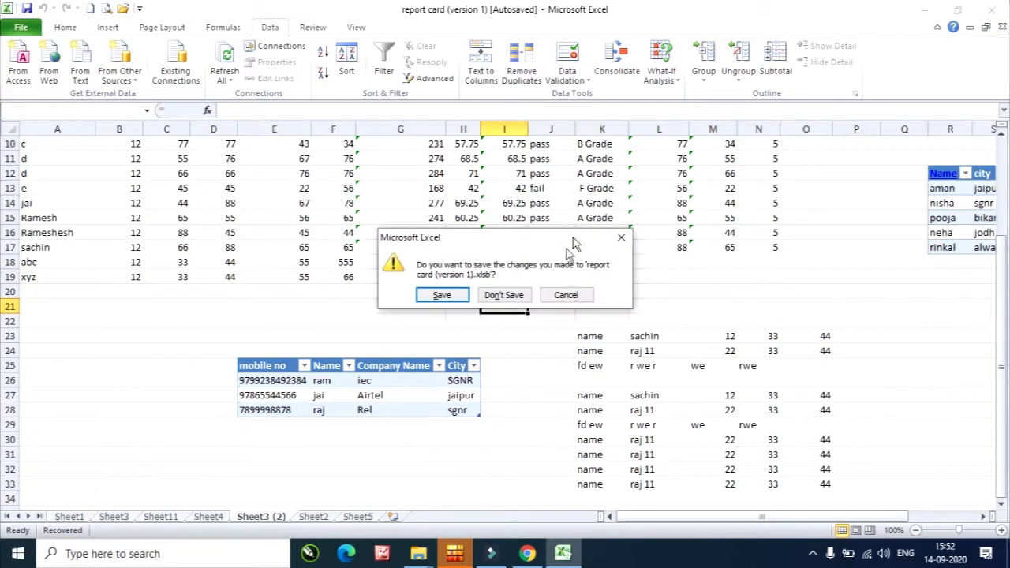
{"action": "left_click", "coordinate": [509, 299]}
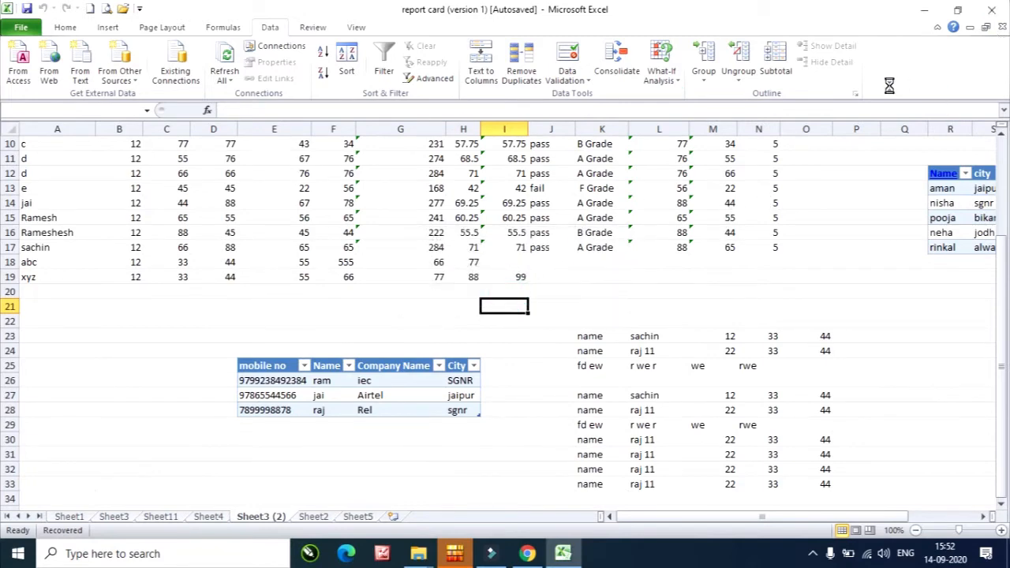
{"action": "left_click", "coordinate": [21, 29]}
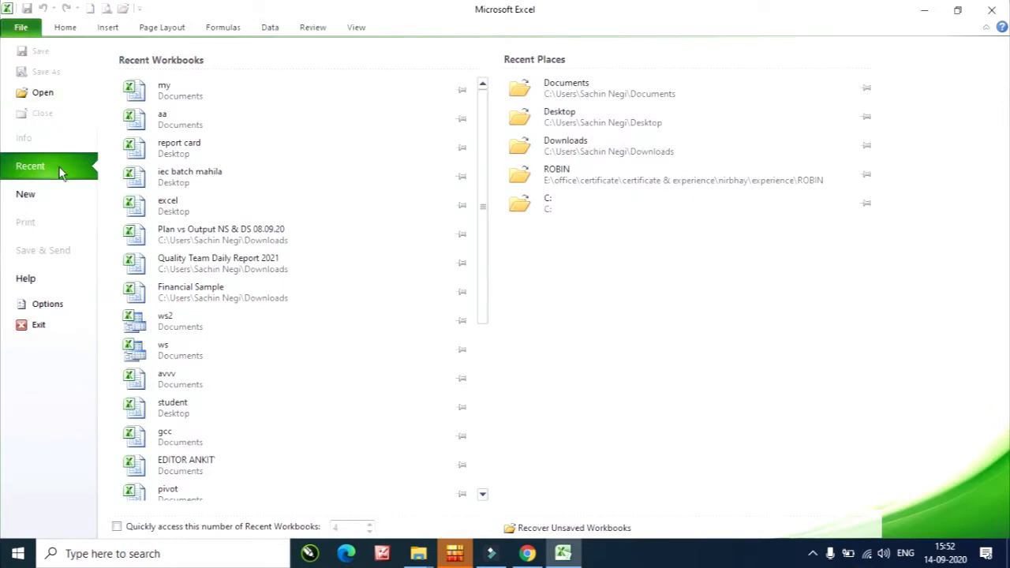
Create a new blank workbook, look through its empty sheets and return to Sheet1
{"action": "left_click", "coordinate": [25, 195]}
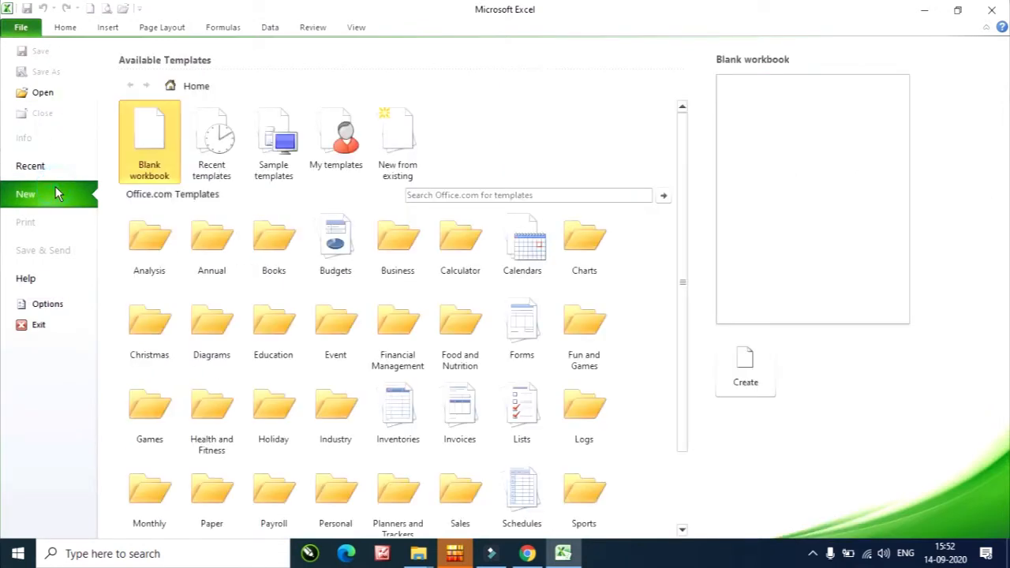
{"action": "left_click", "coordinate": [744, 360]}
{"action": "left_click", "coordinate": [197, 173]}
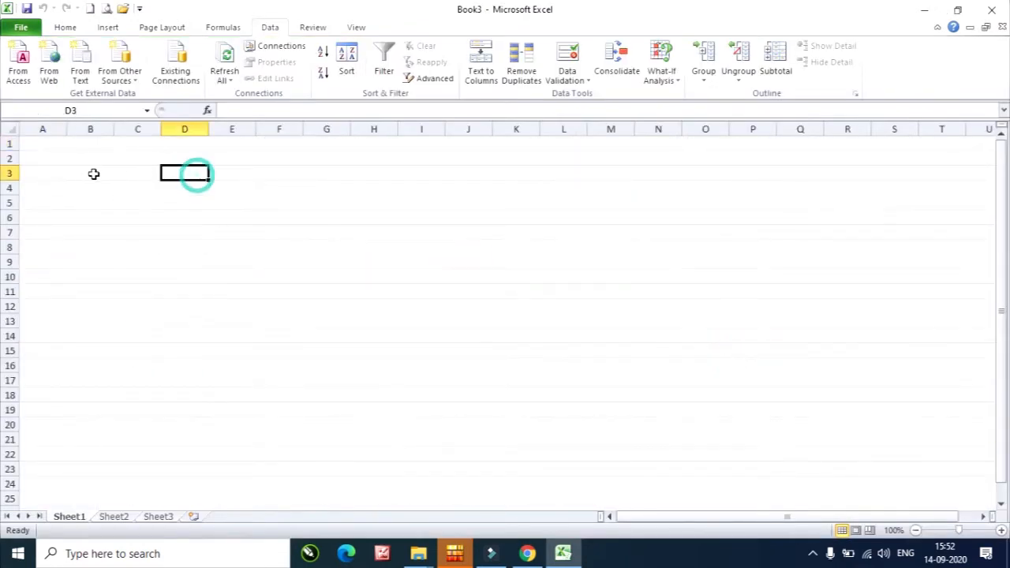
{"action": "left_click", "coordinate": [59, 173]}
{"action": "left_click", "coordinate": [126, 517]}
{"action": "left_click", "coordinate": [164, 519]}
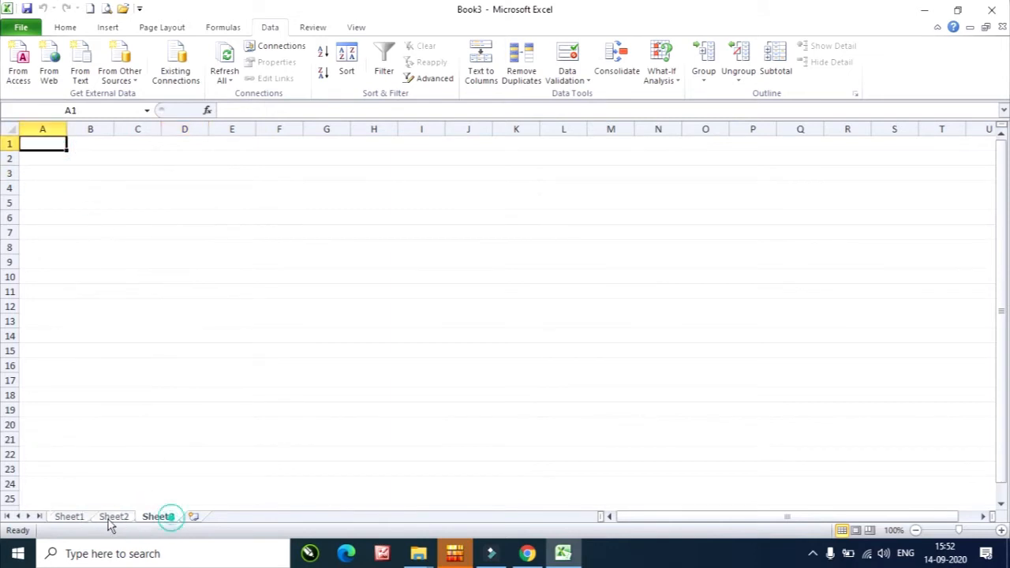
{"action": "left_click", "coordinate": [68, 517]}
With cell B4 as the destination, browse beyond the existing connections and open the workbook my from Documents as data source
{"action": "left_click", "coordinate": [74, 188]}
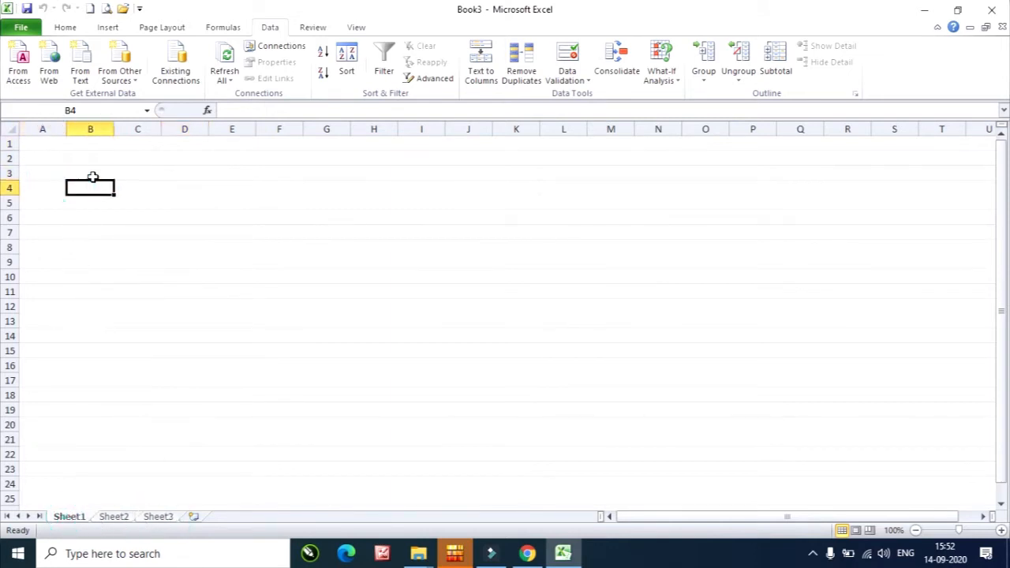
{"action": "left_click", "coordinate": [179, 69]}
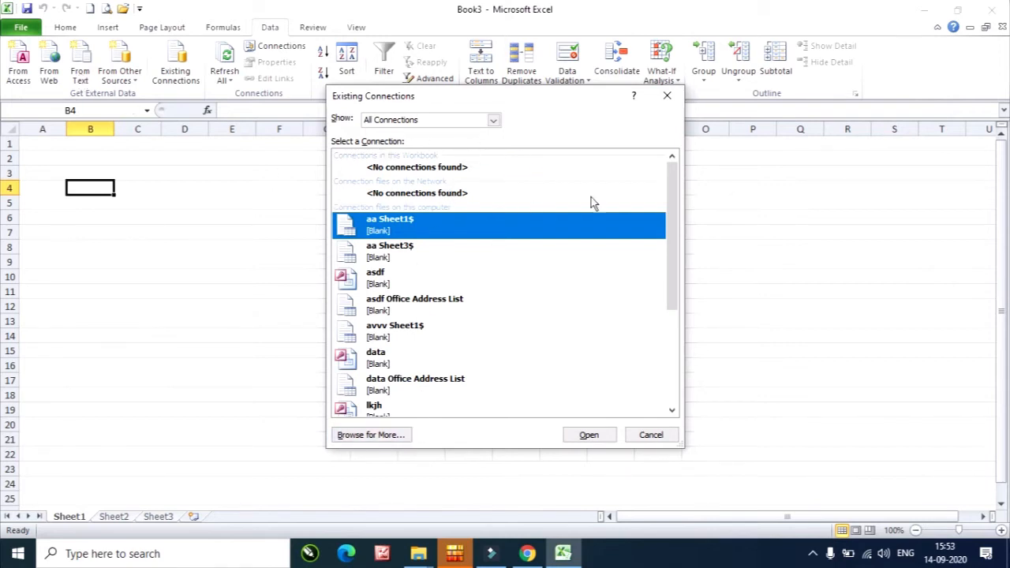
{"action": "scroll", "coordinate": [426, 395], "scroll_direction": "down", "scroll_amount": 2}
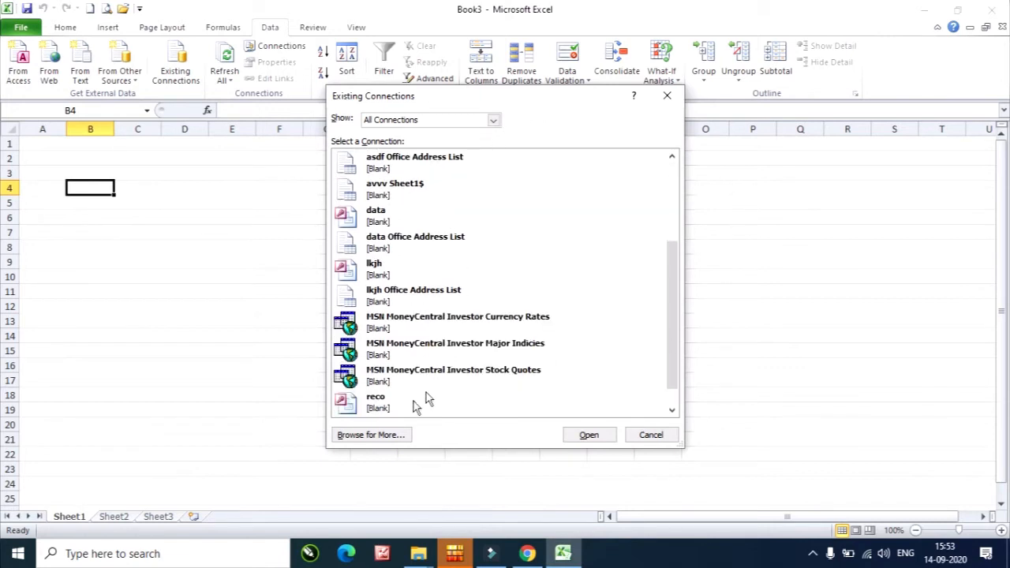
{"action": "left_click", "coordinate": [380, 437]}
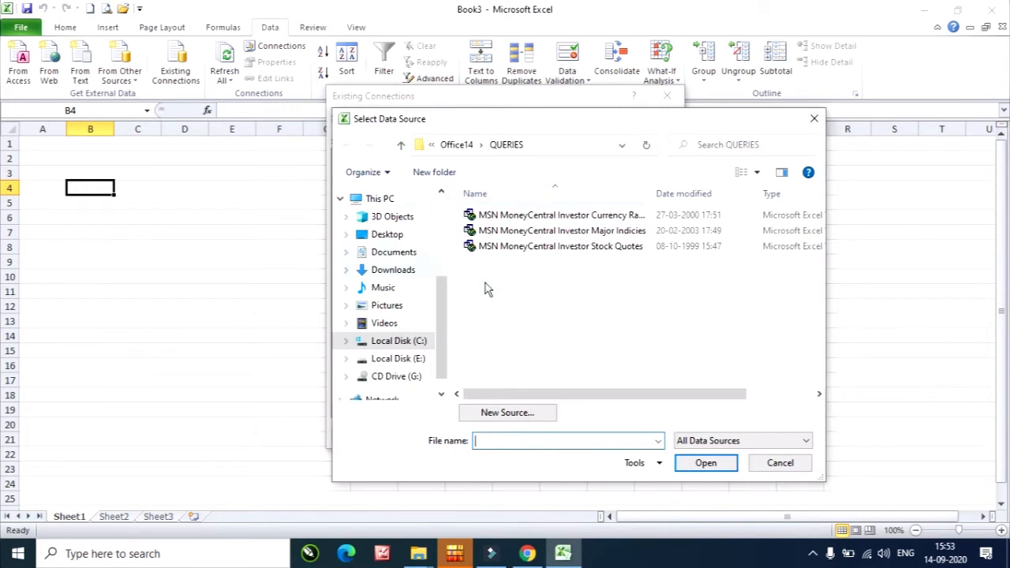
{"action": "left_click", "coordinate": [409, 251]}
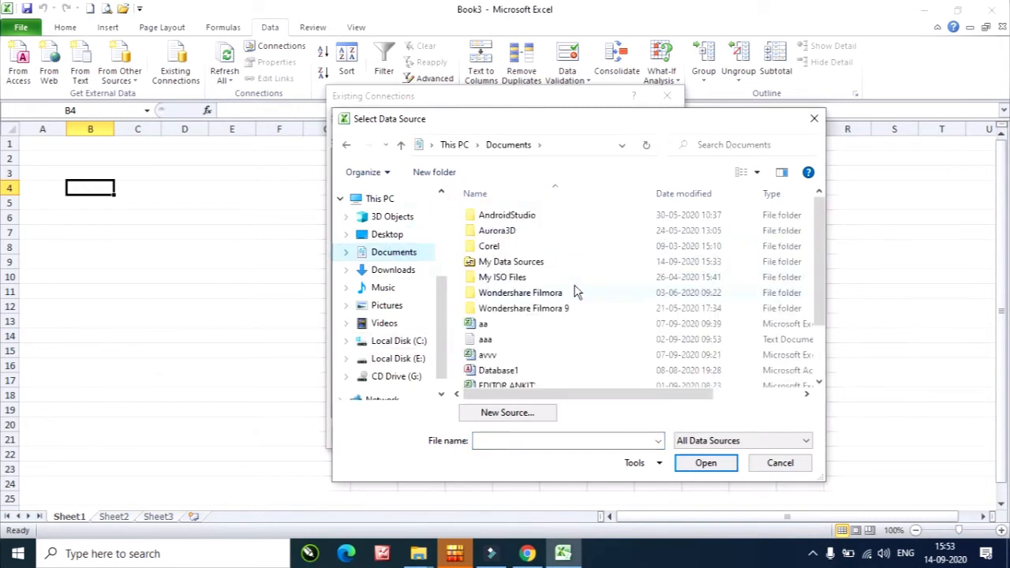
{"action": "left_click", "coordinate": [517, 278]}
{"action": "scroll", "coordinate": [558, 282], "scroll_direction": "down", "scroll_amount": 2}
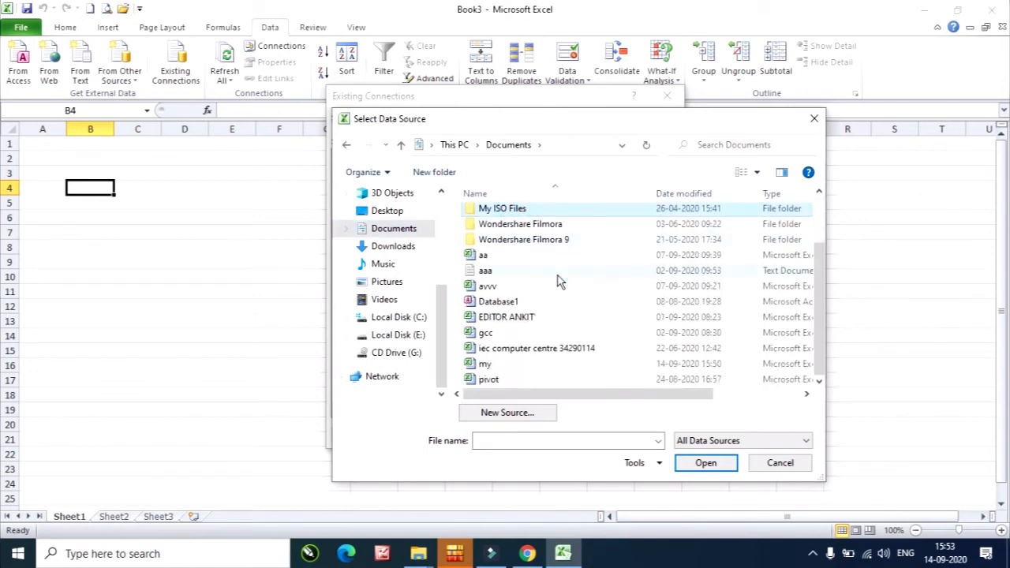
{"action": "left_click", "coordinate": [486, 366]}
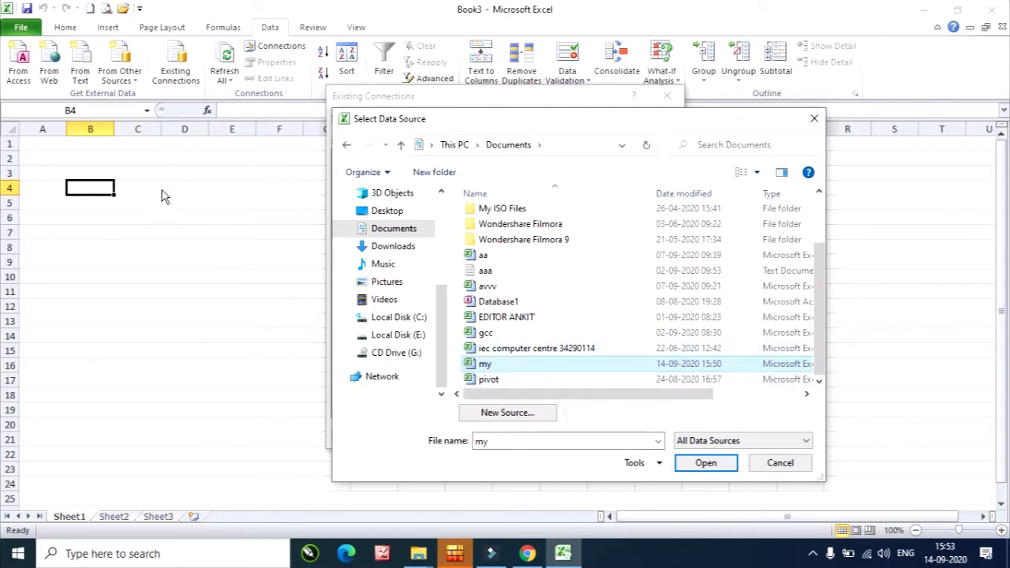
{"action": "left_click", "coordinate": [706, 463]}
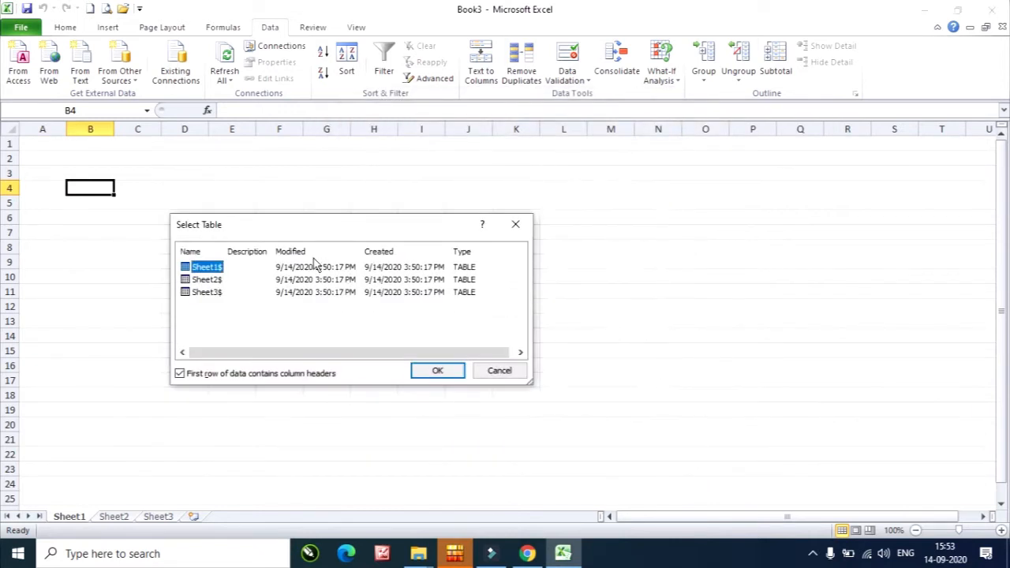
Import Sheet1$ with its first row as column headers, as a table in the existing worksheet at B4
{"action": "left_click", "coordinate": [216, 281]}
{"action": "left_click", "coordinate": [216, 292]}
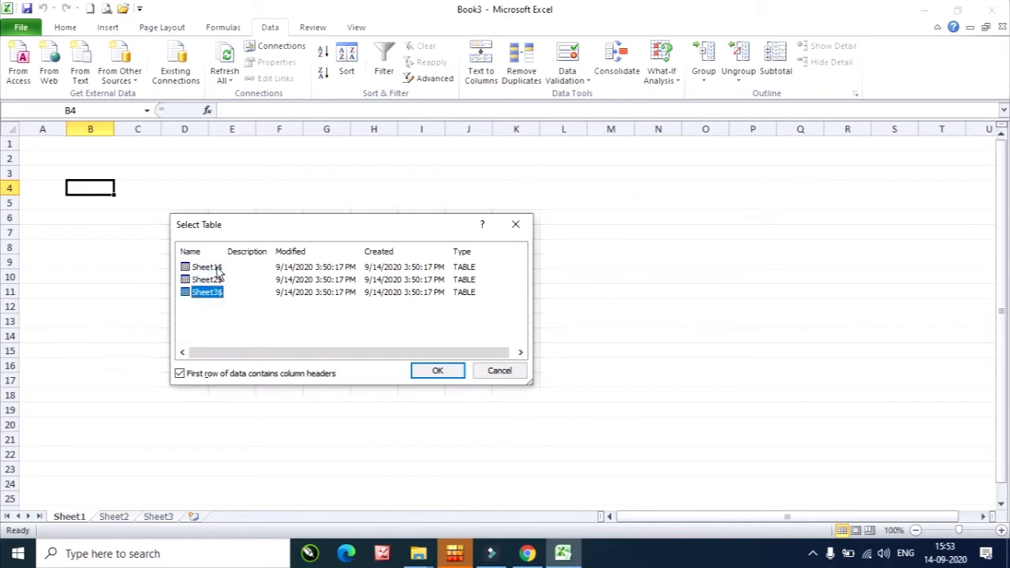
{"action": "left_click", "coordinate": [213, 268]}
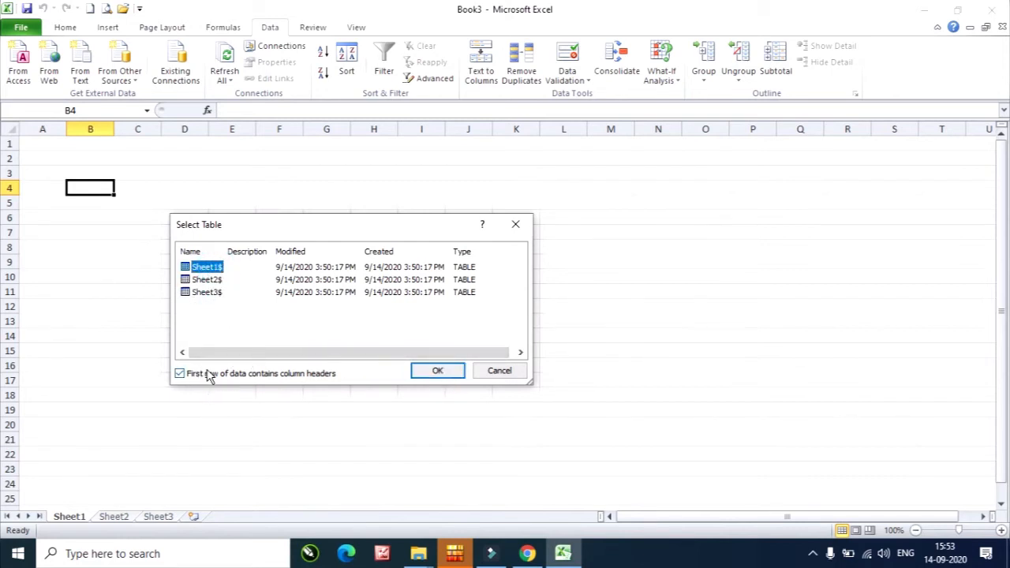
{"action": "left_click", "coordinate": [434, 372]}
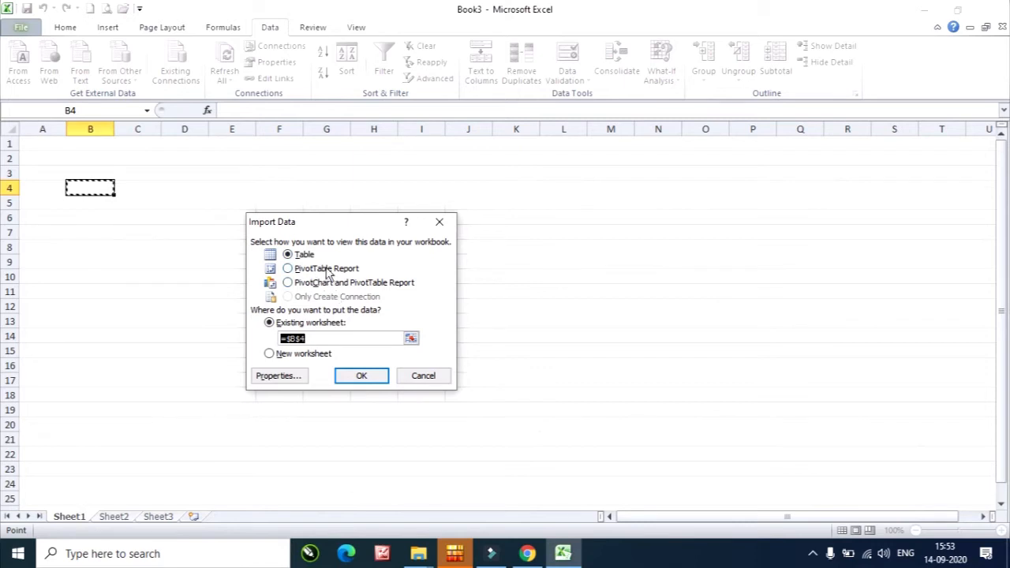
{"action": "left_click", "coordinate": [365, 378]}
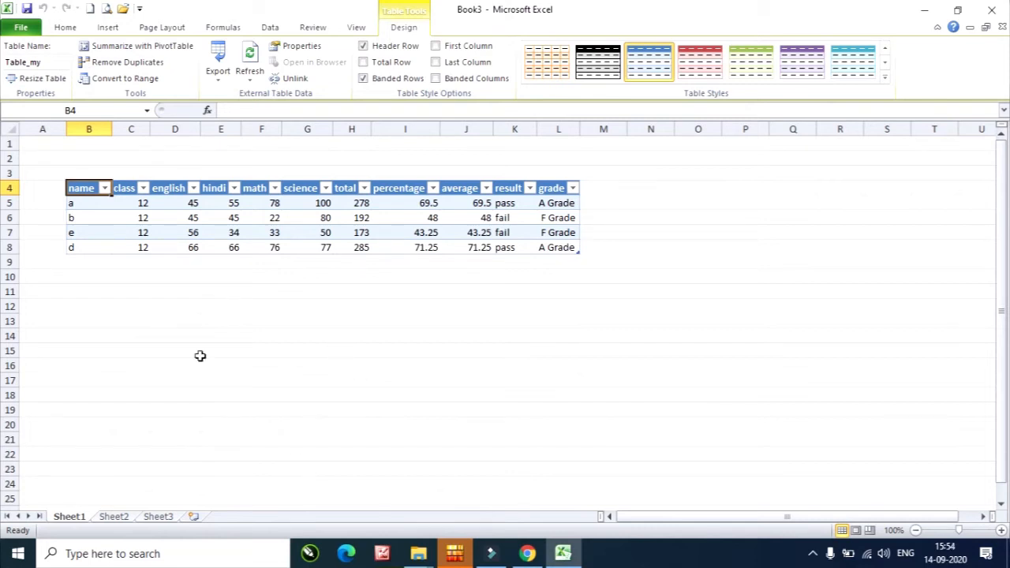
Open the source workbook my from Documents with the Notify option and compare its data with the imported table
{"action": "left_click_drag", "start_coordinate": [89, 203], "coordinate": [551, 247]}
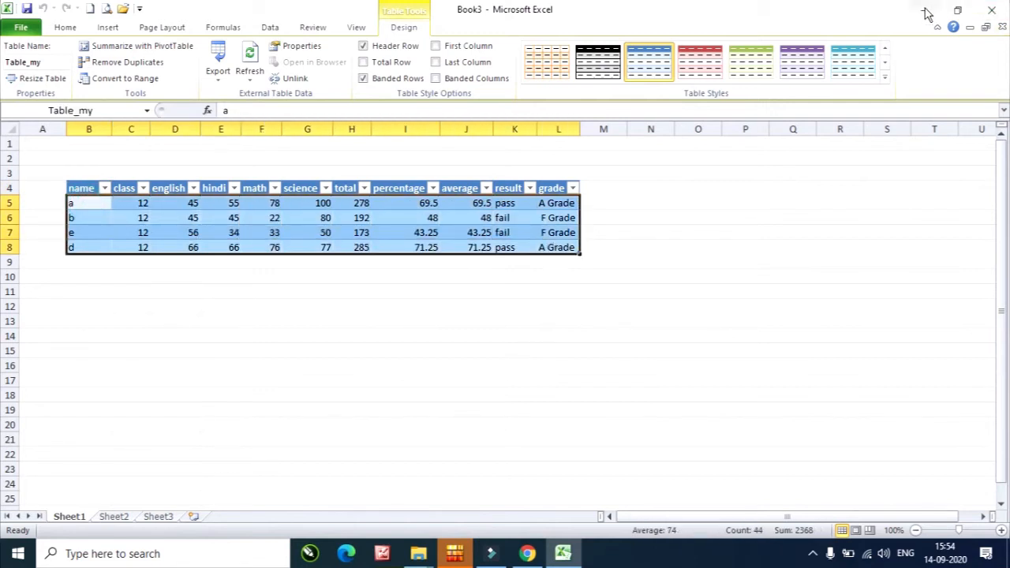
{"action": "left_click", "coordinate": [21, 28]}
{"action": "key", "text": "Escape"}
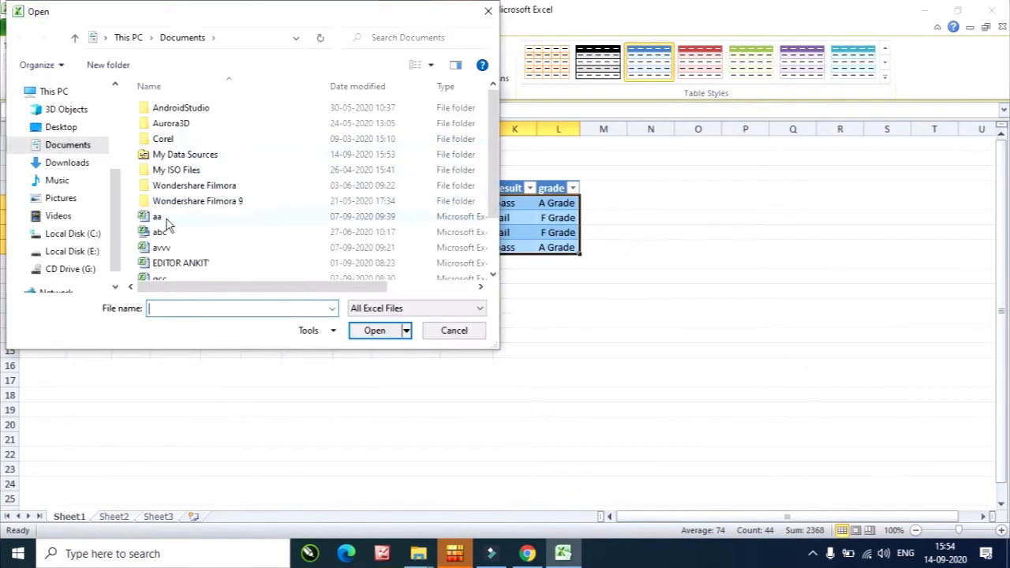
{"action": "left_click_drag", "start_coordinate": [491, 152], "coordinate": [491, 229]}
{"action": "left_click", "coordinate": [159, 241]}
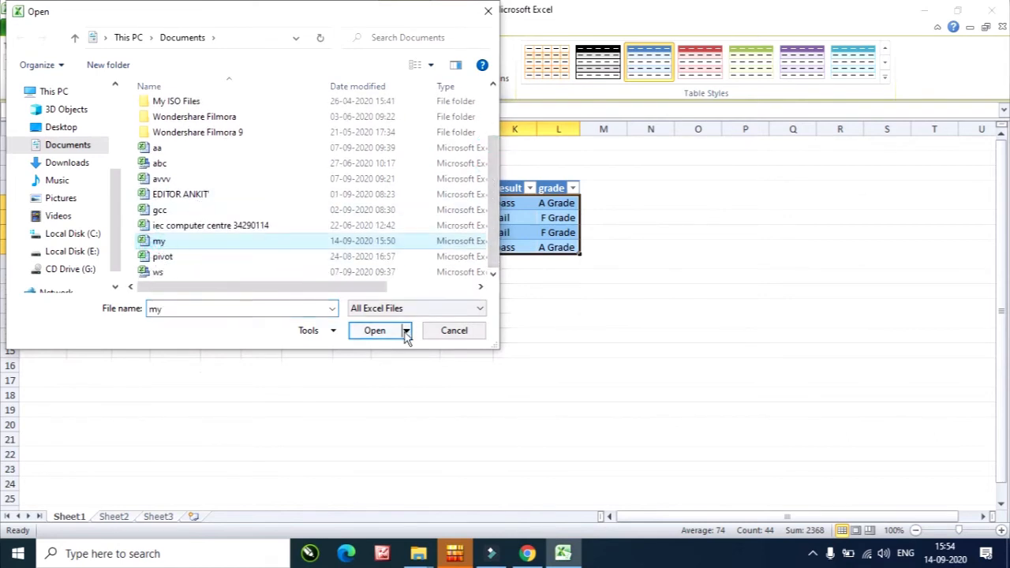
{"action": "left_click", "coordinate": [374, 330]}
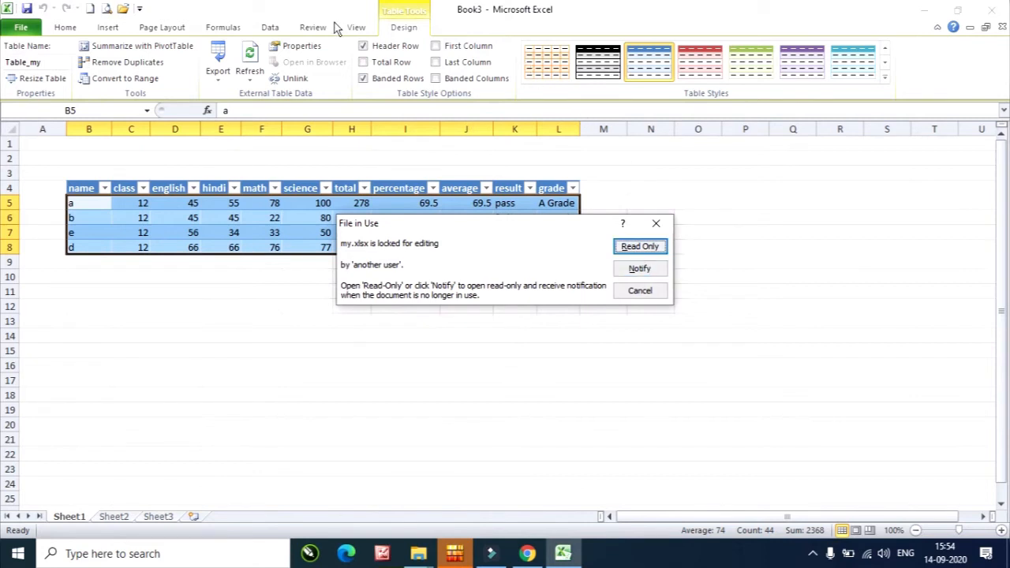
{"action": "left_click", "coordinate": [655, 269]}
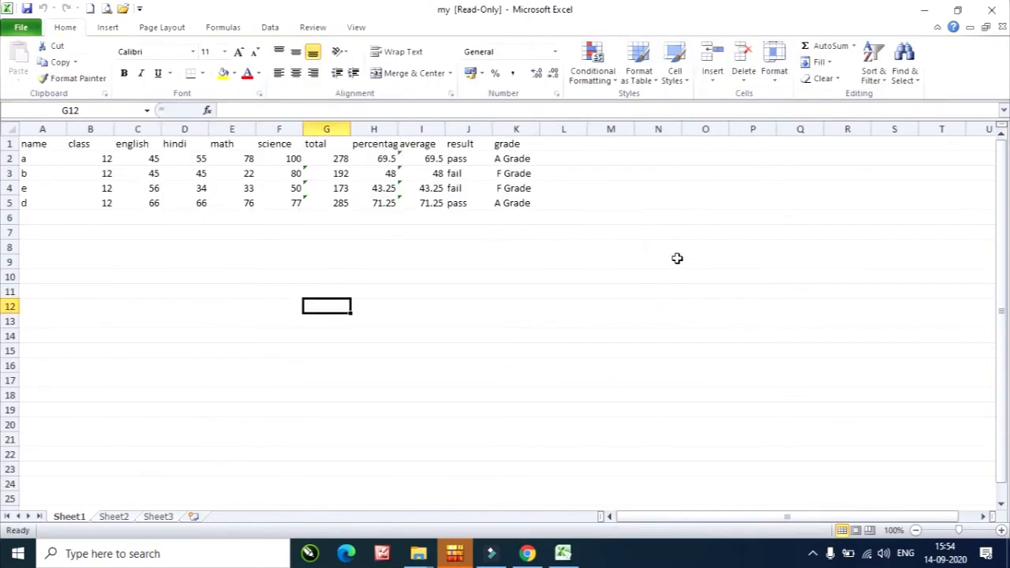
{"action": "left_click_drag", "start_coordinate": [39, 144], "coordinate": [539, 202]}
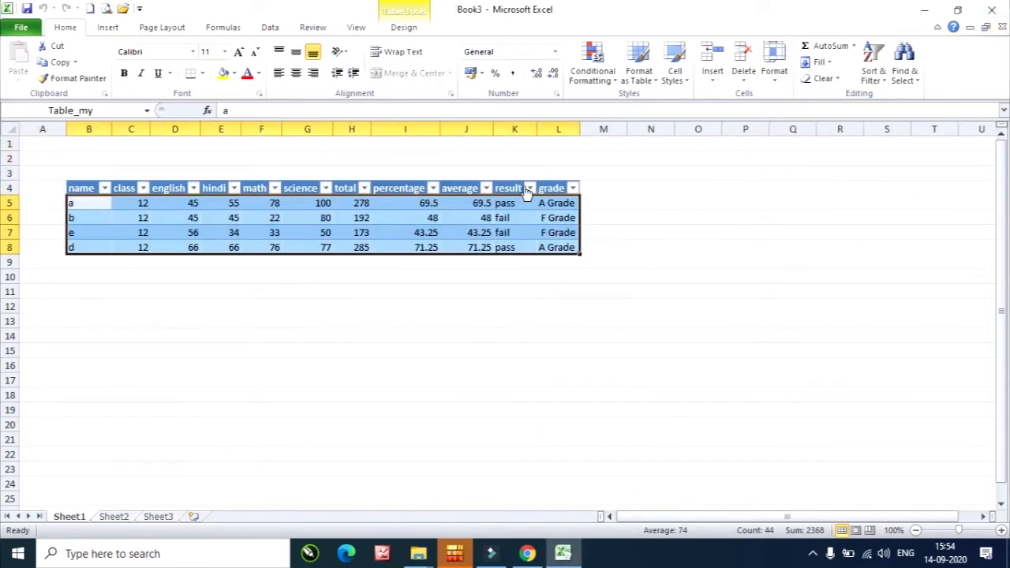
Clear the selection on the imported table in Book3 and view the refresh options for external data
{"action": "left_click", "coordinate": [397, 342]}
{"action": "left_click", "coordinate": [745, 306]}
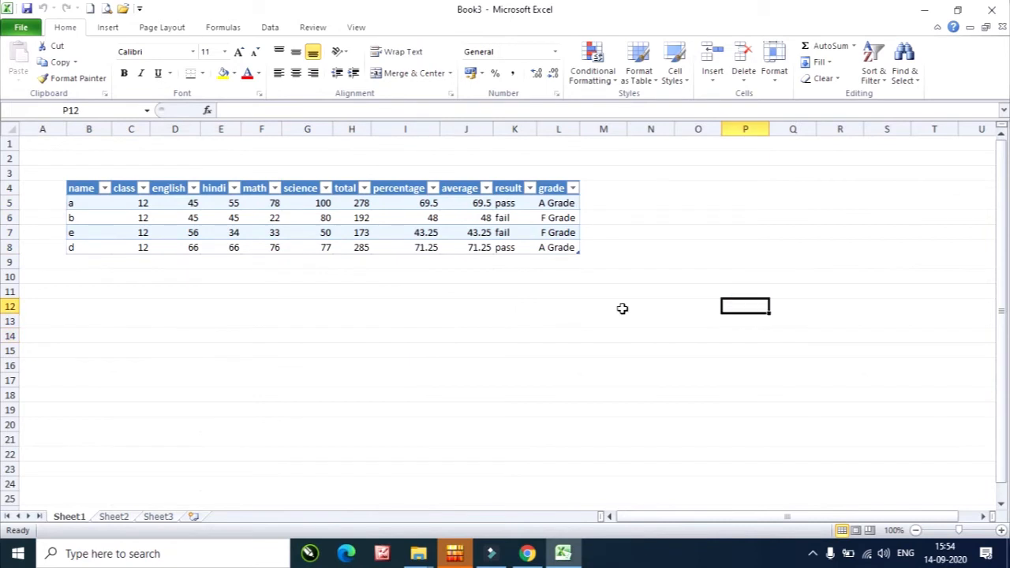
{"action": "left_click", "coordinate": [304, 353]}
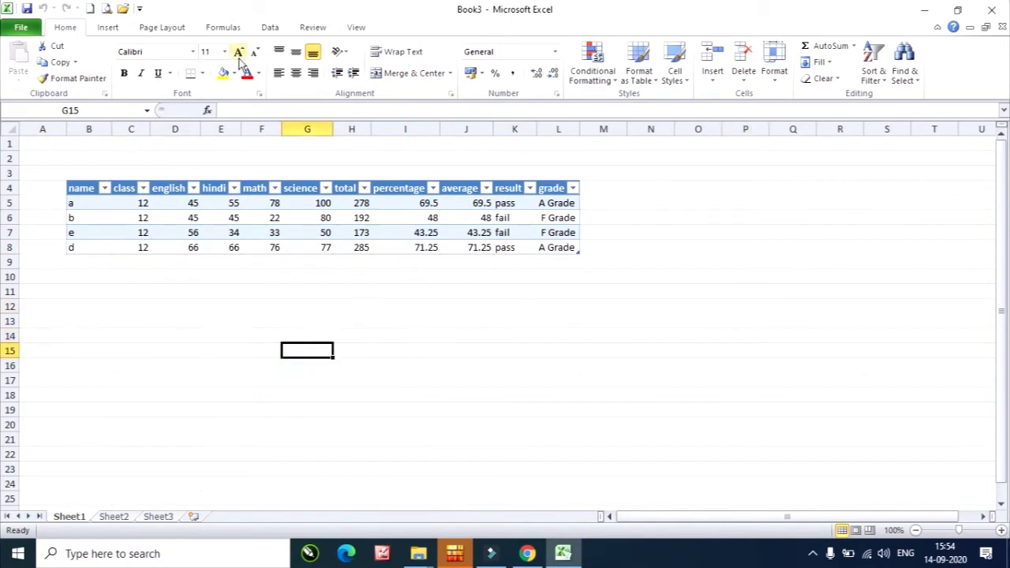
{"action": "left_click", "coordinate": [271, 25]}
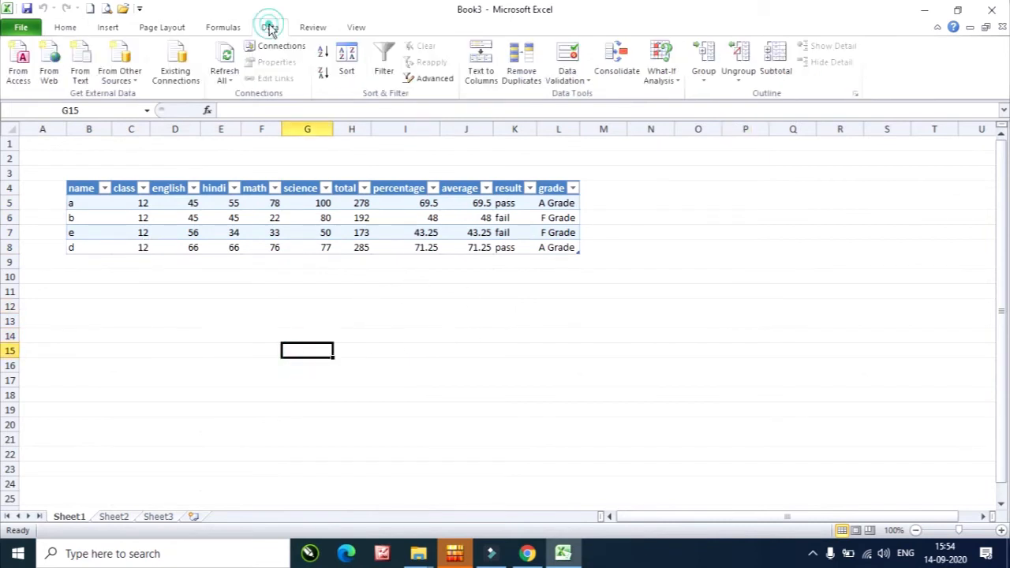
{"action": "left_click", "coordinate": [229, 80]}
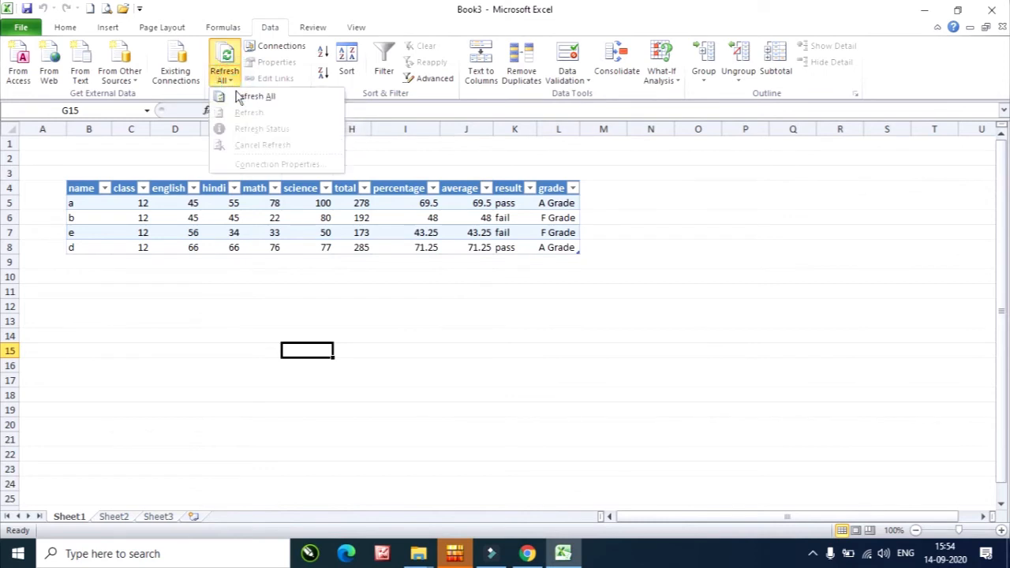
{"action": "left_click", "coordinate": [409, 294]}
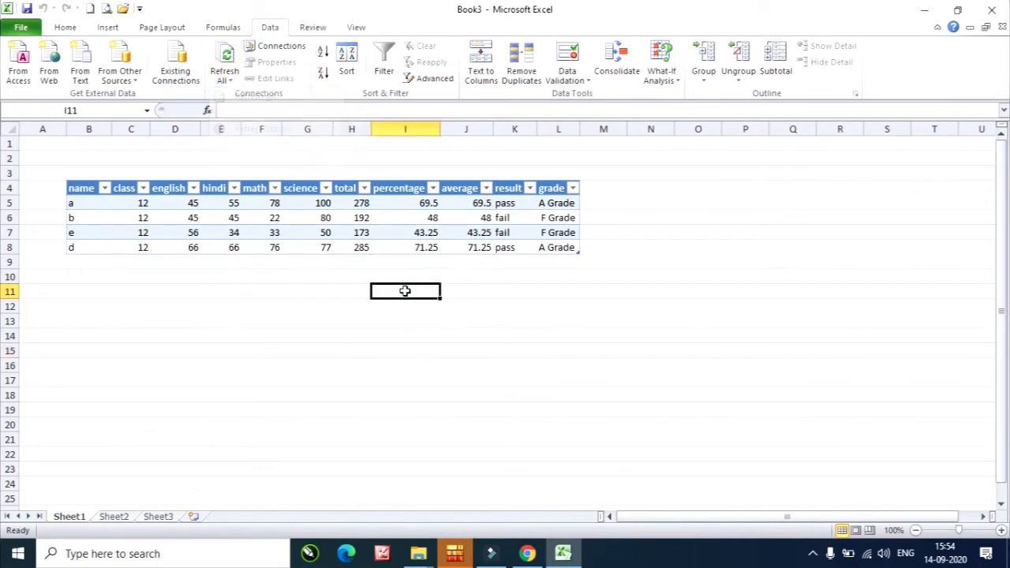
Open the workbook connections and view the connections available to add, such as data, without adding one
{"action": "left_click", "coordinate": [292, 51]}
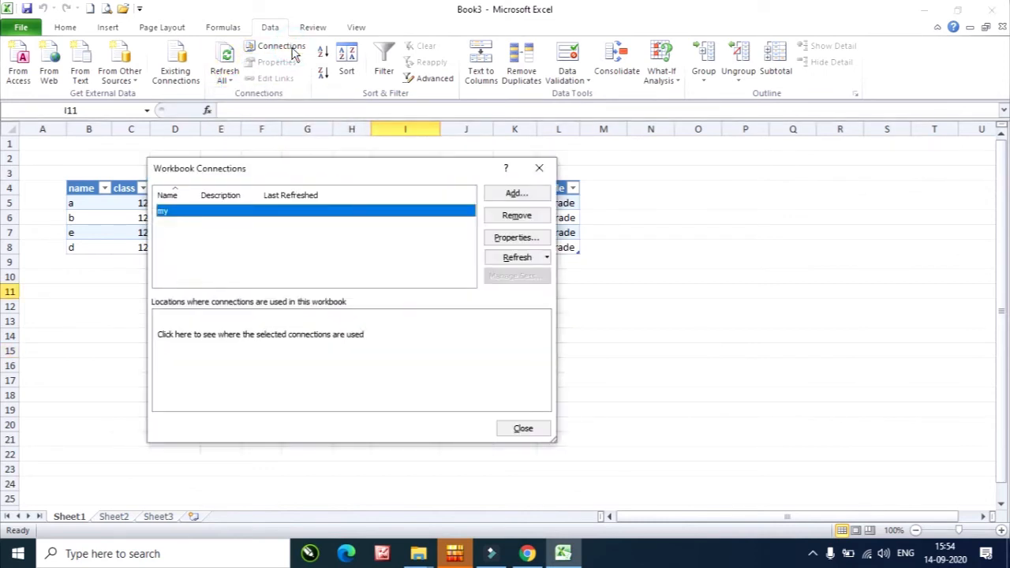
{"action": "left_click_drag", "start_coordinate": [322, 180], "coordinate": [646, 212]}
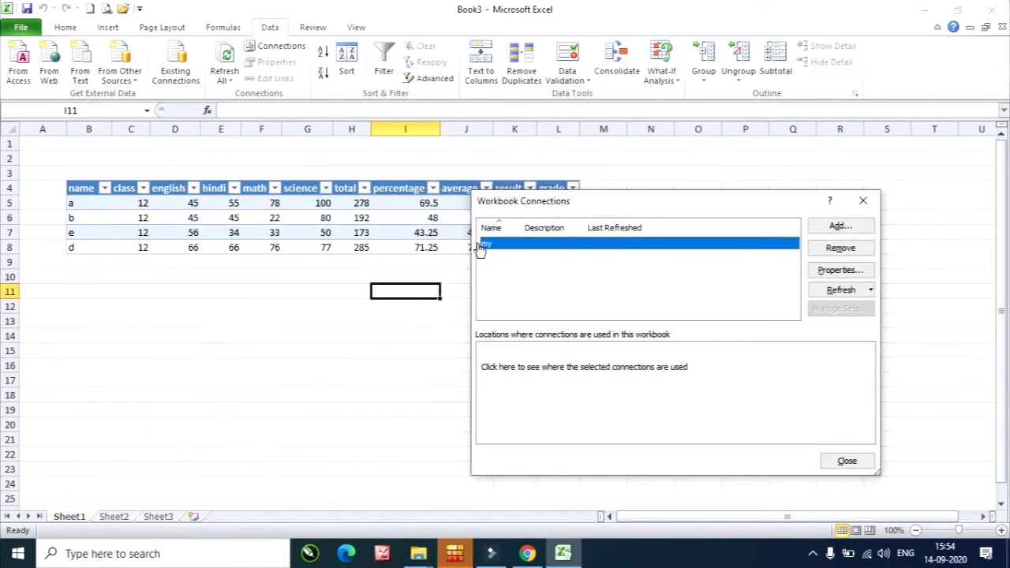
{"action": "left_click", "coordinate": [841, 226]}
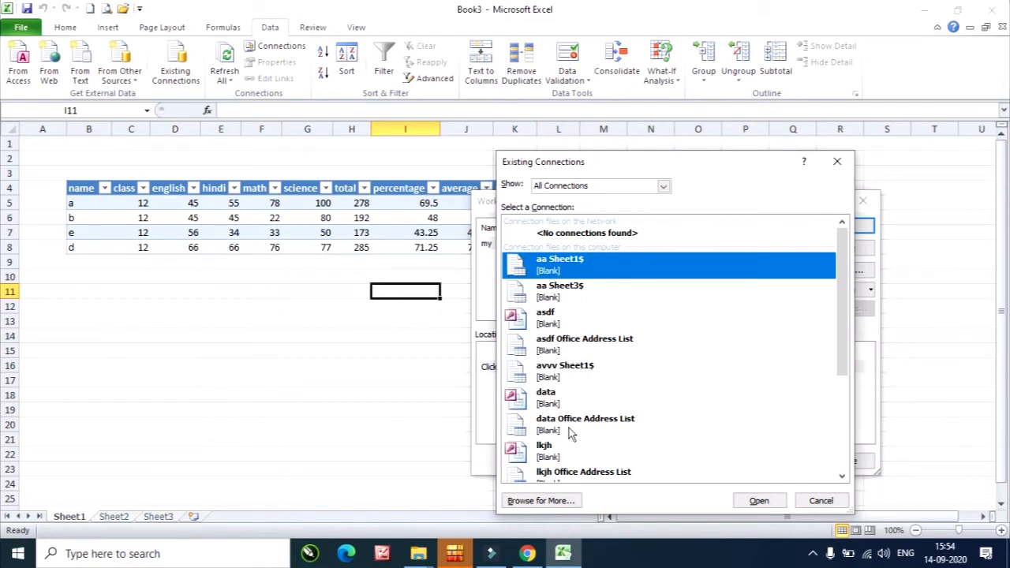
{"action": "left_click", "coordinate": [555, 403]}
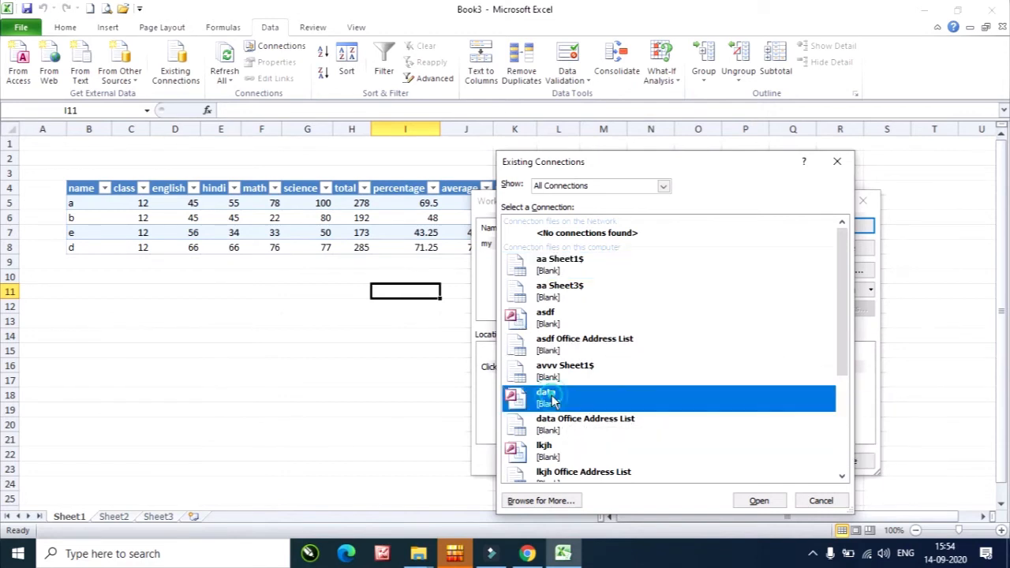
{"action": "left_click", "coordinate": [820, 501]}
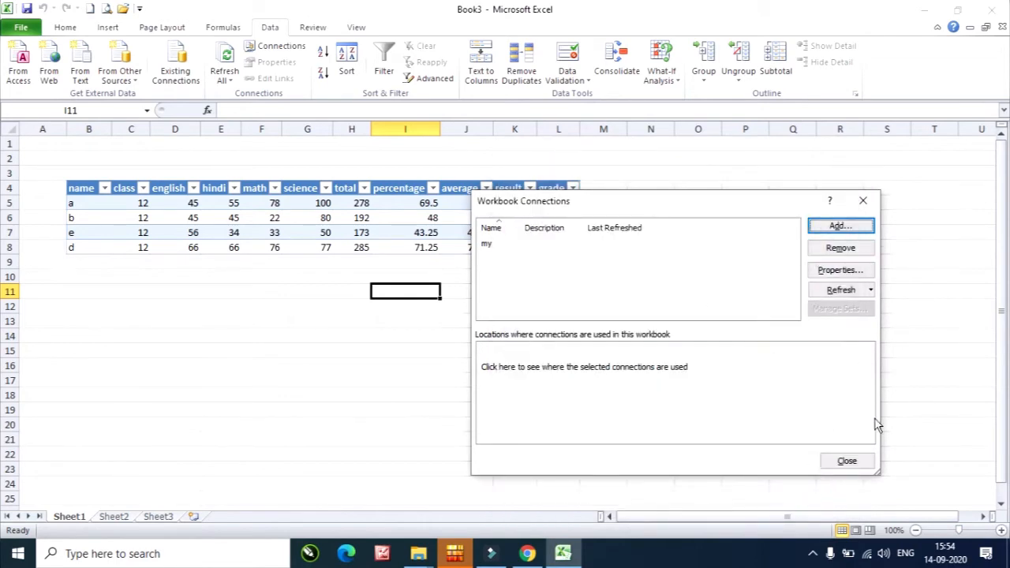
View the properties of the my connection without changing them, and leave the workbook connections
{"action": "left_click", "coordinate": [837, 271]}
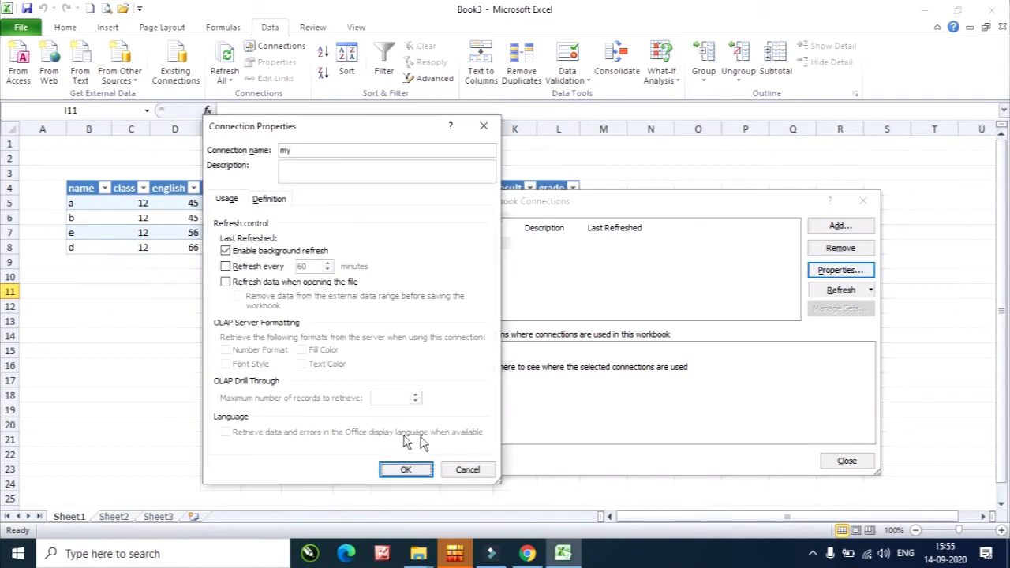
{"action": "left_click", "coordinate": [467, 470]}
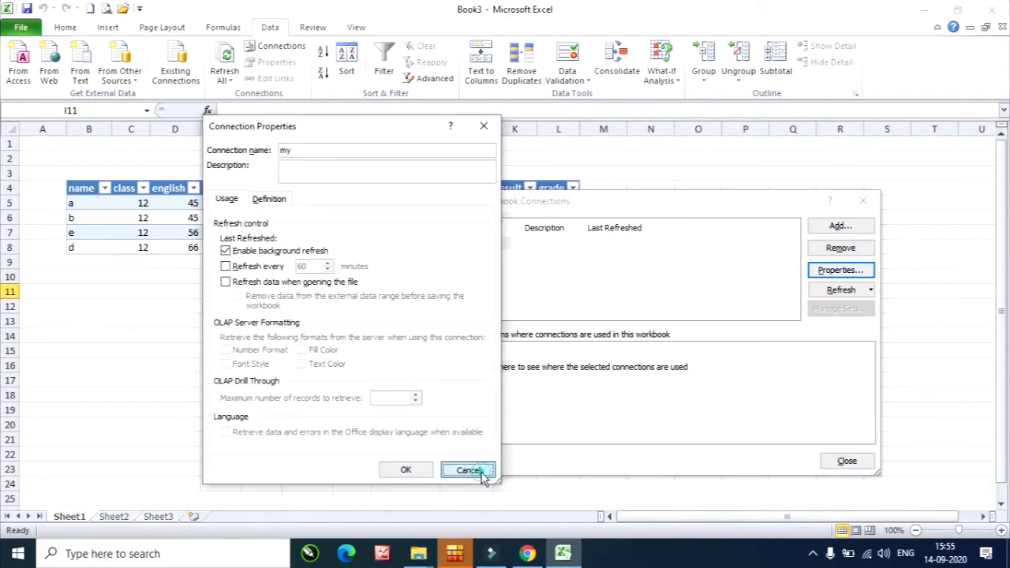
{"action": "left_click", "coordinate": [849, 460]}
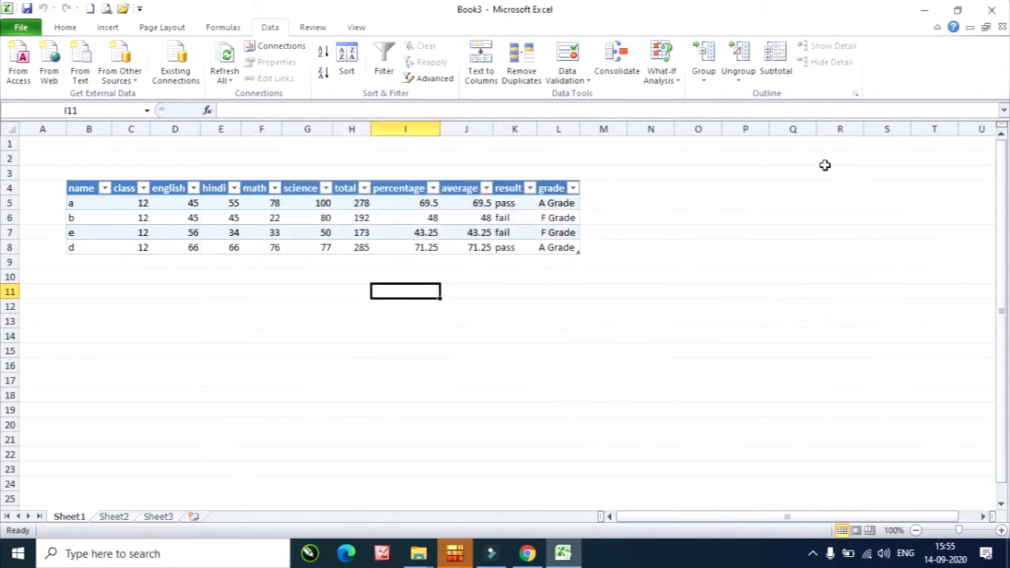
{"action": "left_click", "coordinate": [304, 350]}
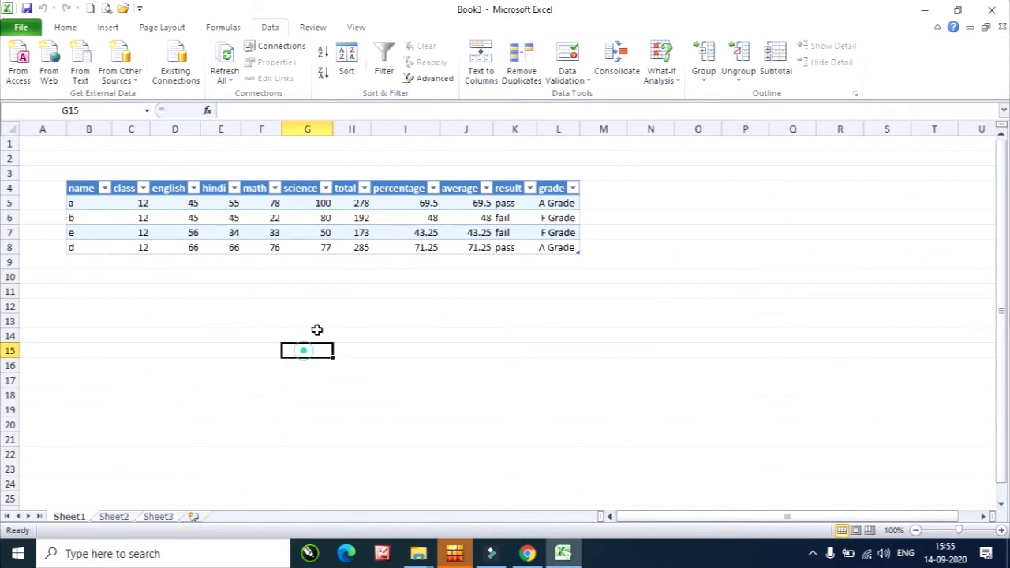
Save Book3 in Documents as an Excel workbook named iec and close it
{"action": "left_click", "coordinate": [28, 11]}
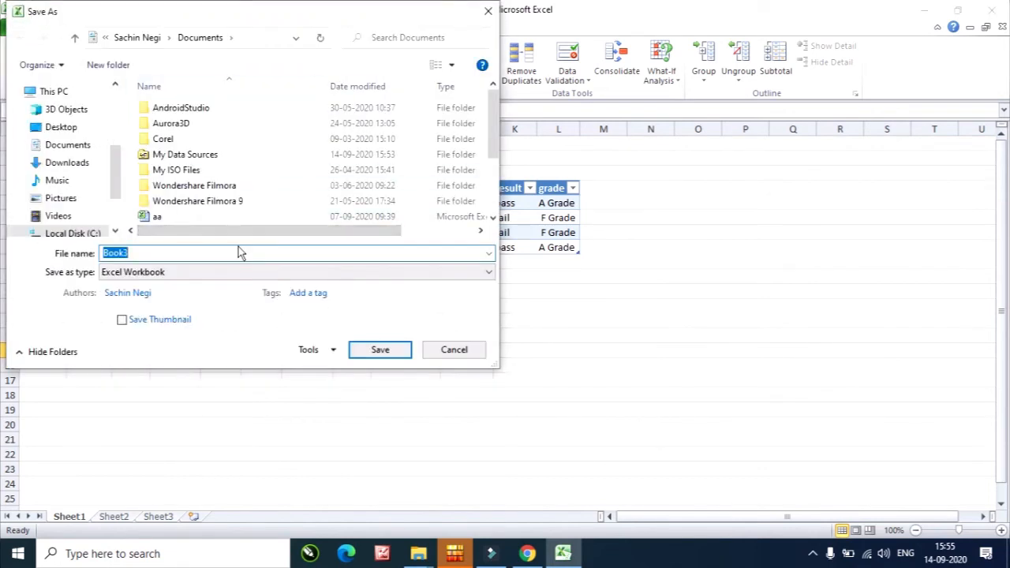
{"action": "type", "text": "iec"}
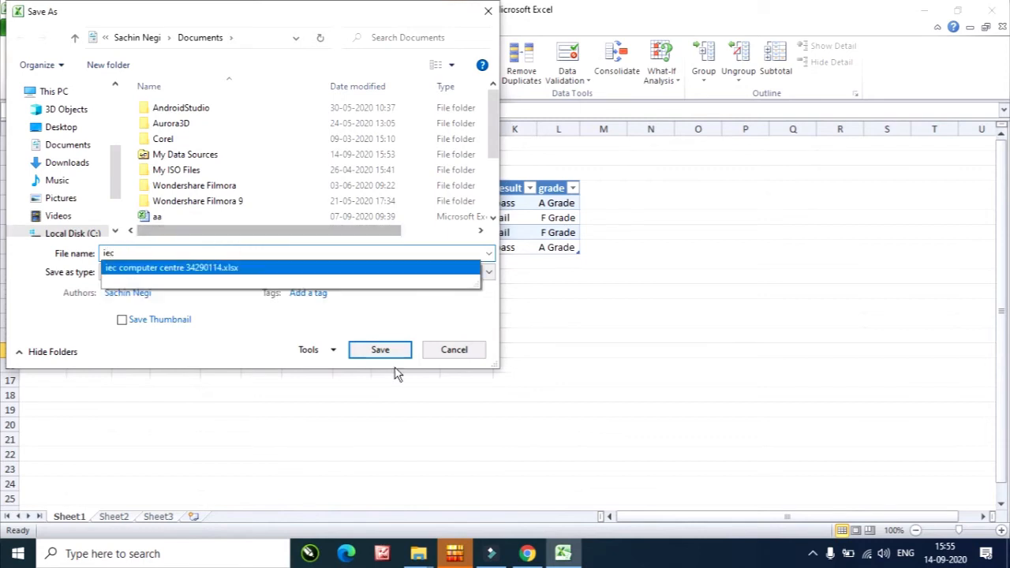
{"action": "left_click", "coordinate": [387, 252]}
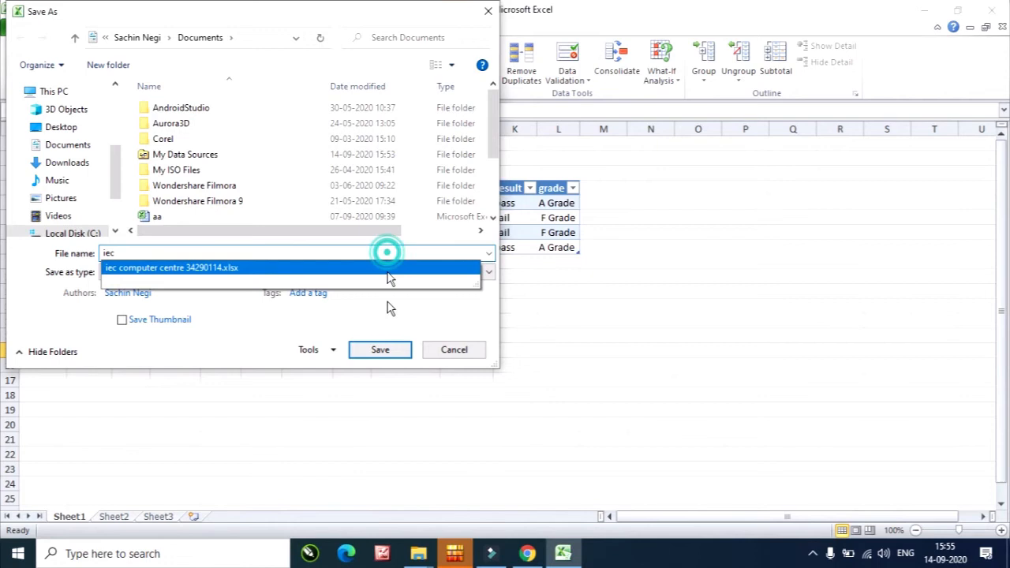
{"action": "left_click", "coordinate": [382, 350]}
{"action": "left_click", "coordinate": [383, 352]}
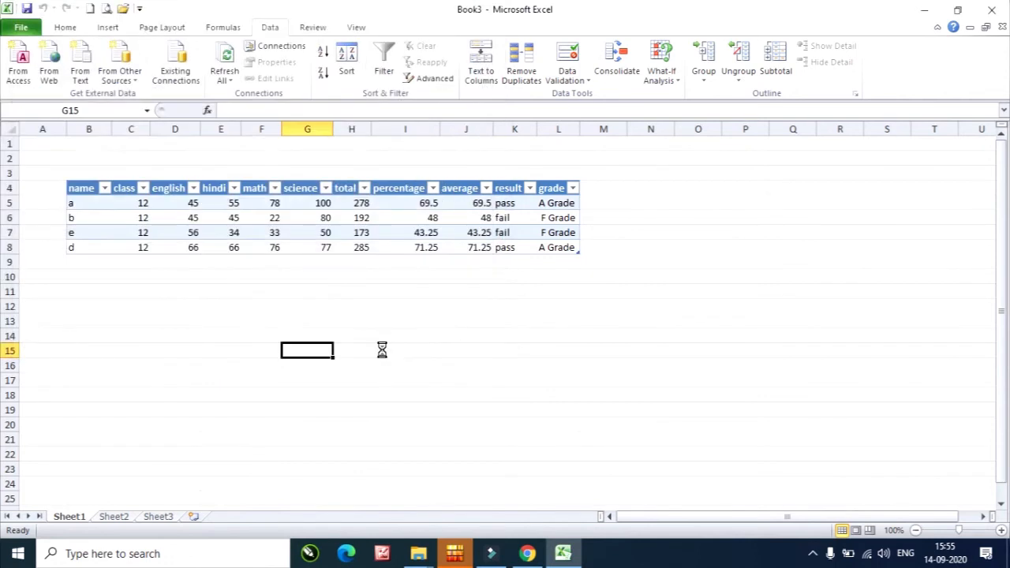
{"action": "left_click", "coordinate": [418, 307]}
{"action": "left_click", "coordinate": [666, 333]}
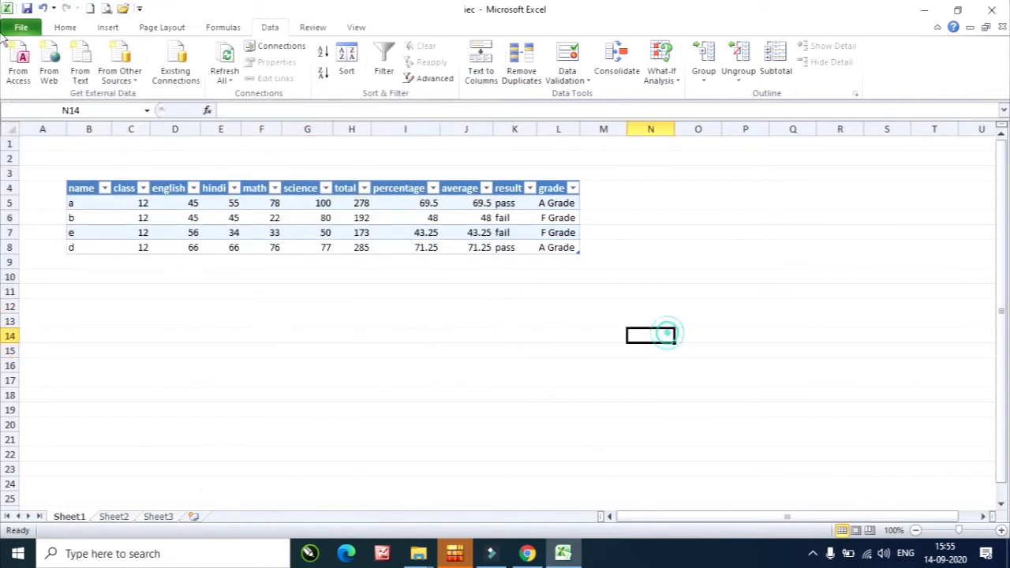
{"action": "left_click", "coordinate": [1002, 27]}
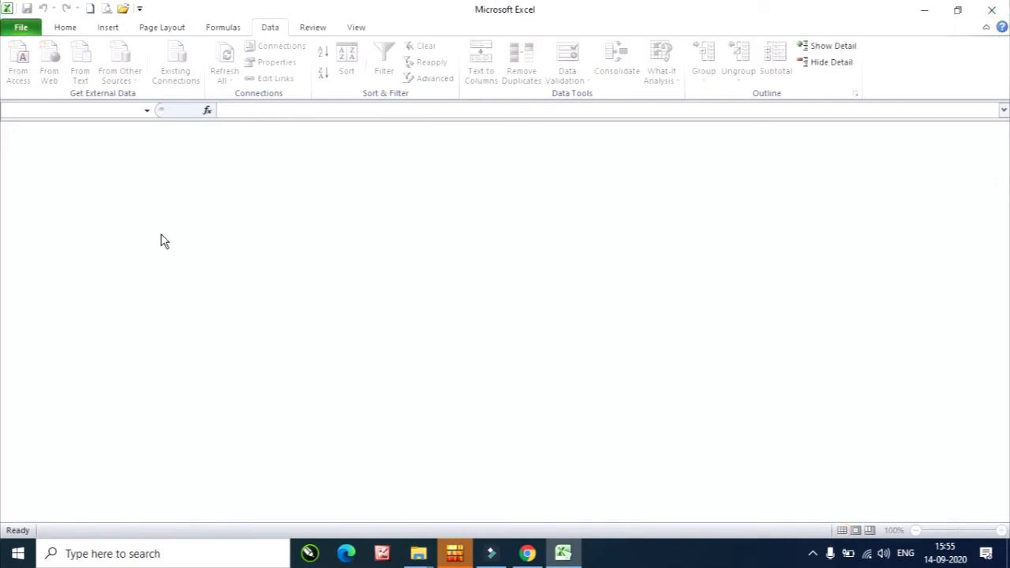
Open the source workbook my from the recent workbooks
{"action": "left_click", "coordinate": [19, 28]}
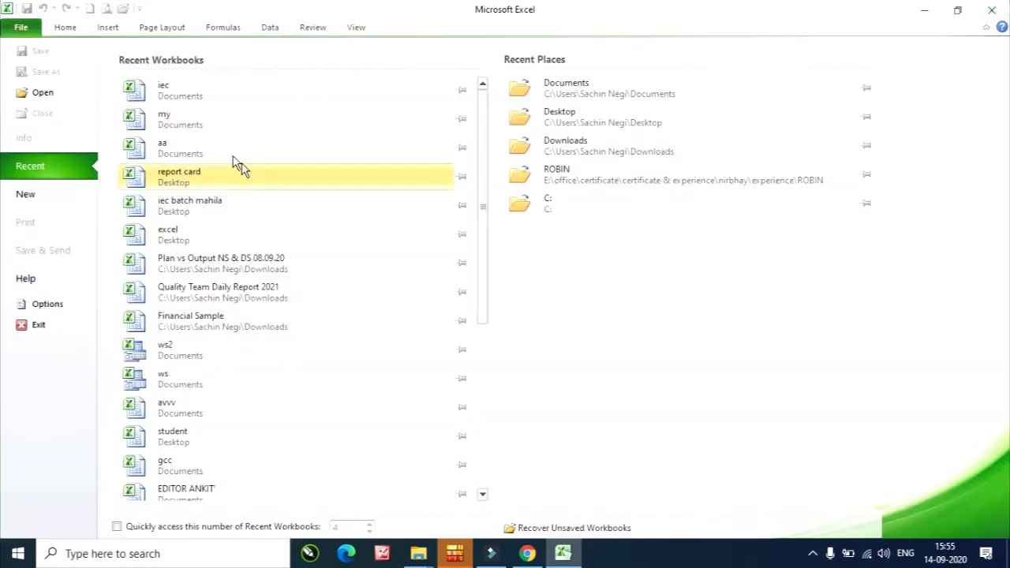
{"action": "left_click", "coordinate": [197, 120]}
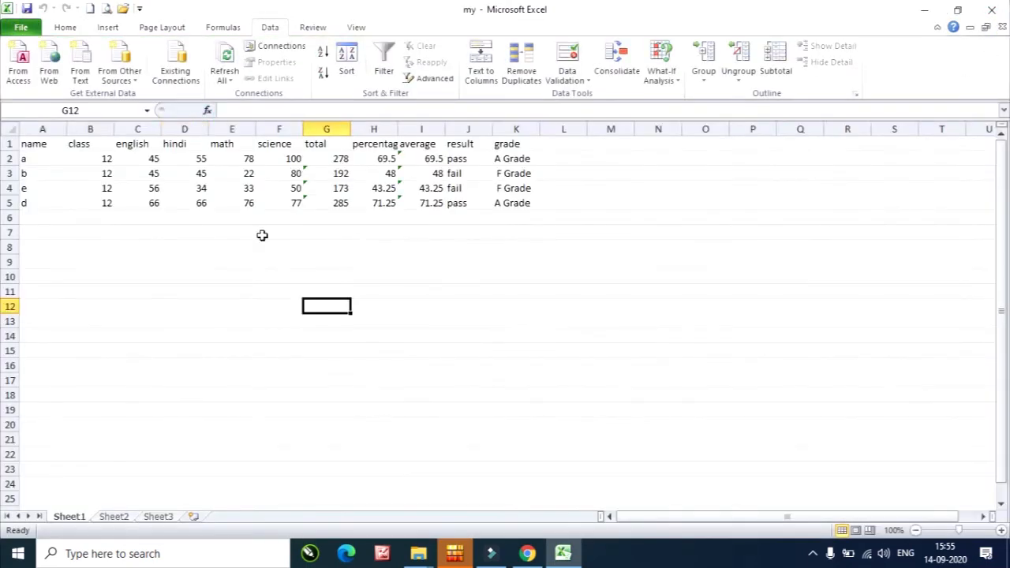
{"action": "left_click", "coordinate": [448, 273]}
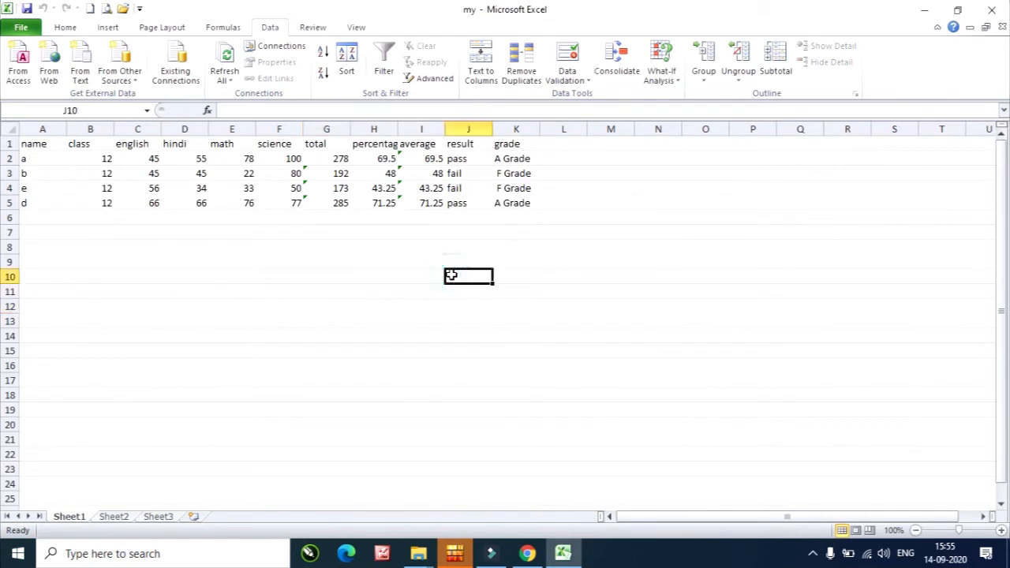
Add a record in row 6 with name e, class 12, english 77, hindi 88, math 99 and science 88
{"action": "left_click", "coordinate": [54, 217]}
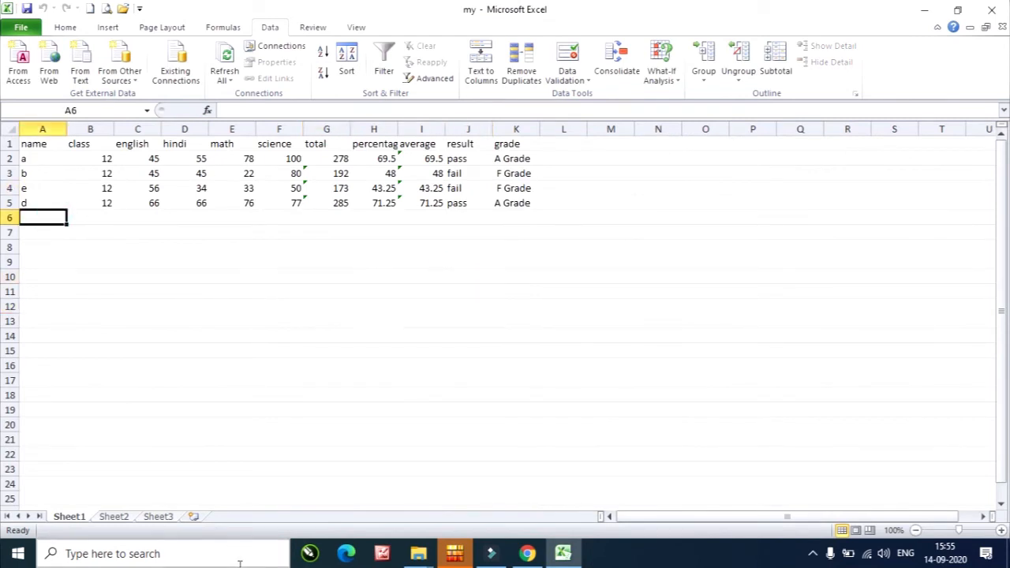
{"action": "type", "text": "e"}
{"action": "key", "text": "Tab"}
{"action": "type", "text": "12"}
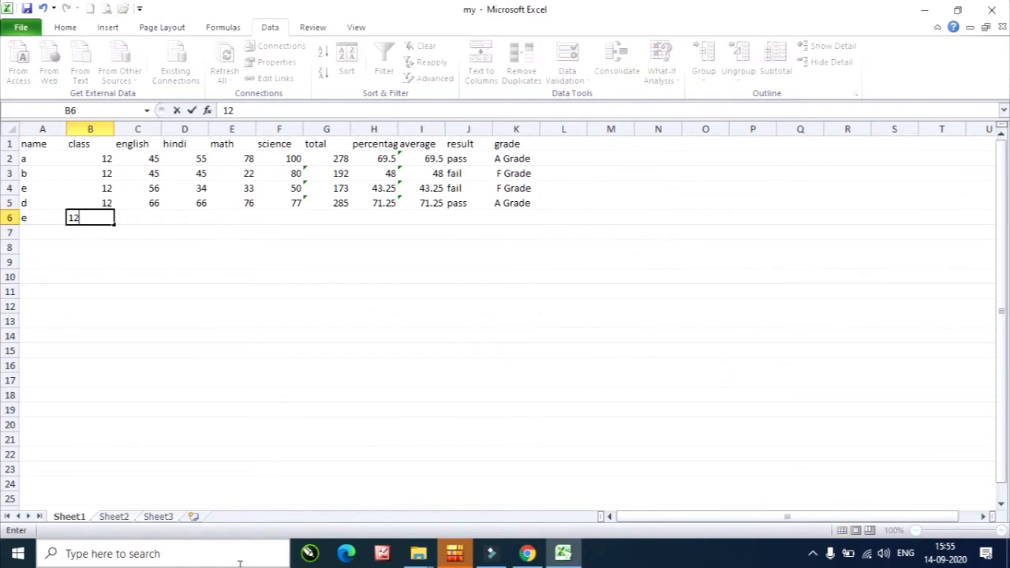
{"action": "key", "text": "Tab"}
{"action": "type", "text": "77"}
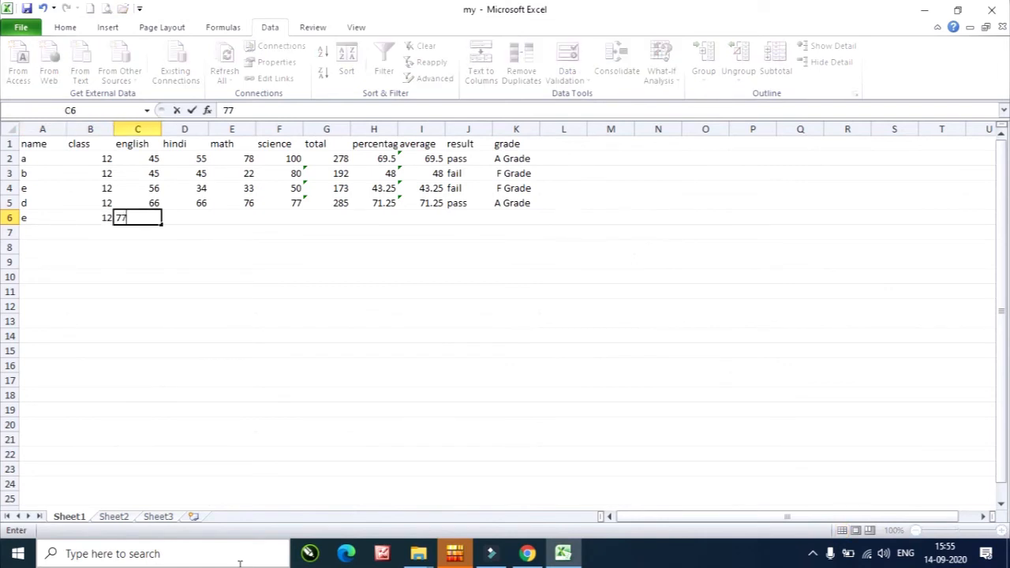
{"action": "key", "text": "Tab"}
{"action": "type", "text": "88"}
{"action": "key", "text": "Tab"}
{"action": "type", "text": "99"}
{"action": "key", "text": "Tab"}
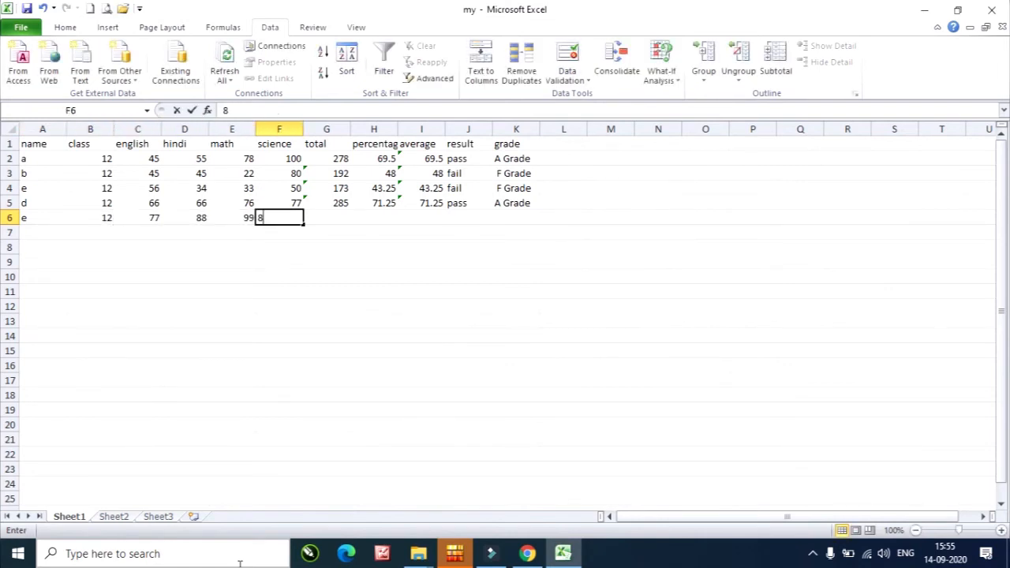
{"action": "type", "text": "88"}
Enter total 77 and percentage 66 for the record in row 6
{"action": "key", "text": "Tab"}
{"action": "type", "text": "77"}
{"action": "key", "text": "Tab"}
{"action": "type", "text": "56"}
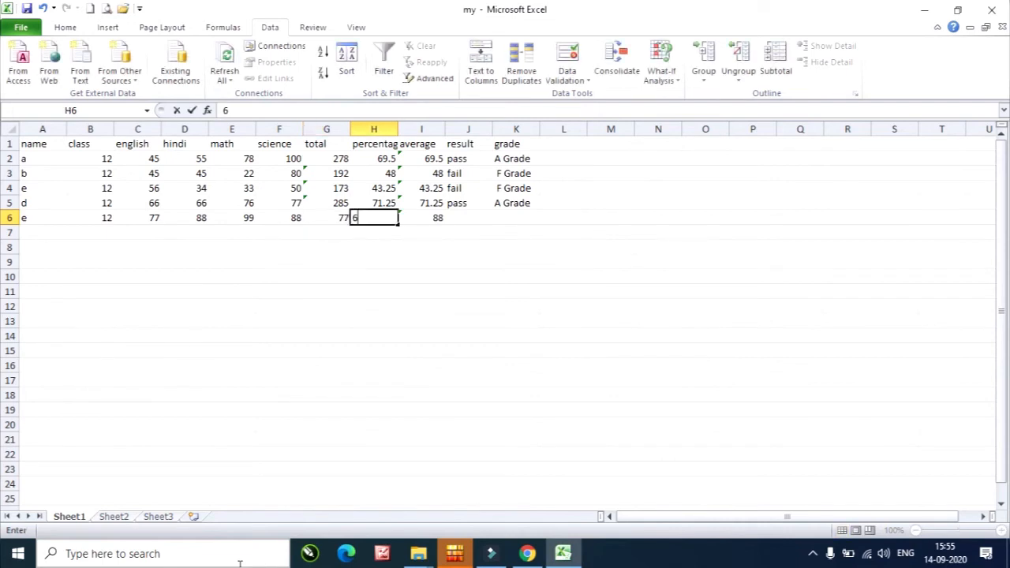
{"action": "key", "text": "Tab"}
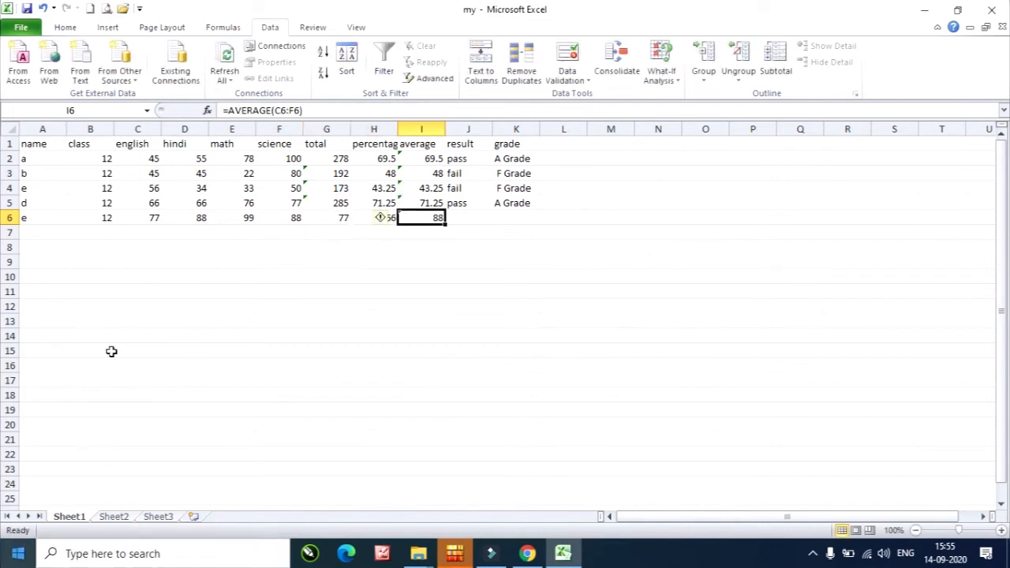
Fill the percentage, average, result and grade formulas from row 5 down to row 6
{"action": "left_click", "coordinate": [383, 218]}
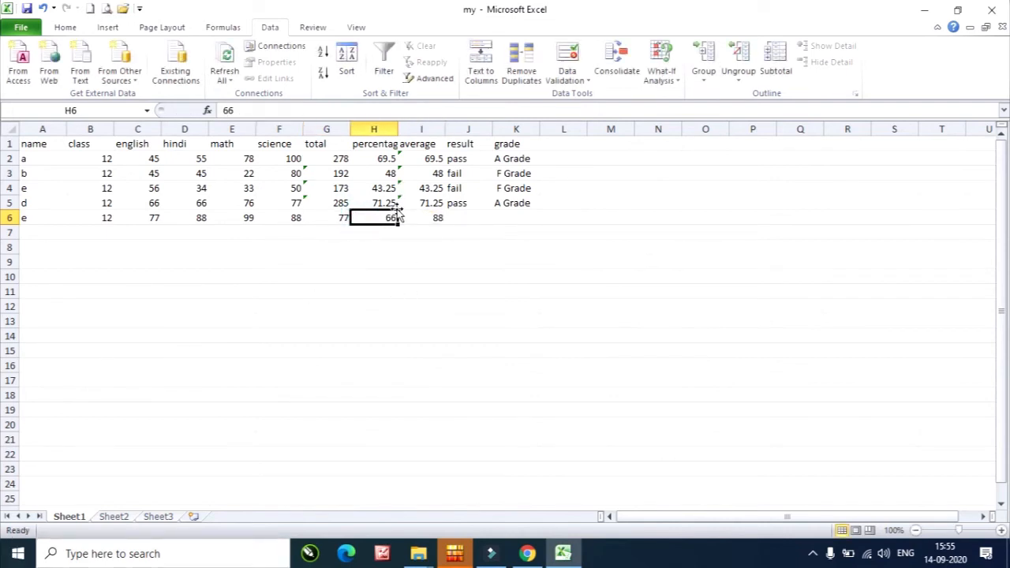
{"action": "left_click", "coordinate": [395, 203]}
{"action": "left_click_drag", "start_coordinate": [399, 210], "coordinate": [541, 224]}
{"action": "left_click", "coordinate": [422, 203]}
{"action": "left_click", "coordinate": [460, 203]}
{"action": "left_click", "coordinate": [510, 205]}
{"action": "left_click", "coordinate": [569, 276]}
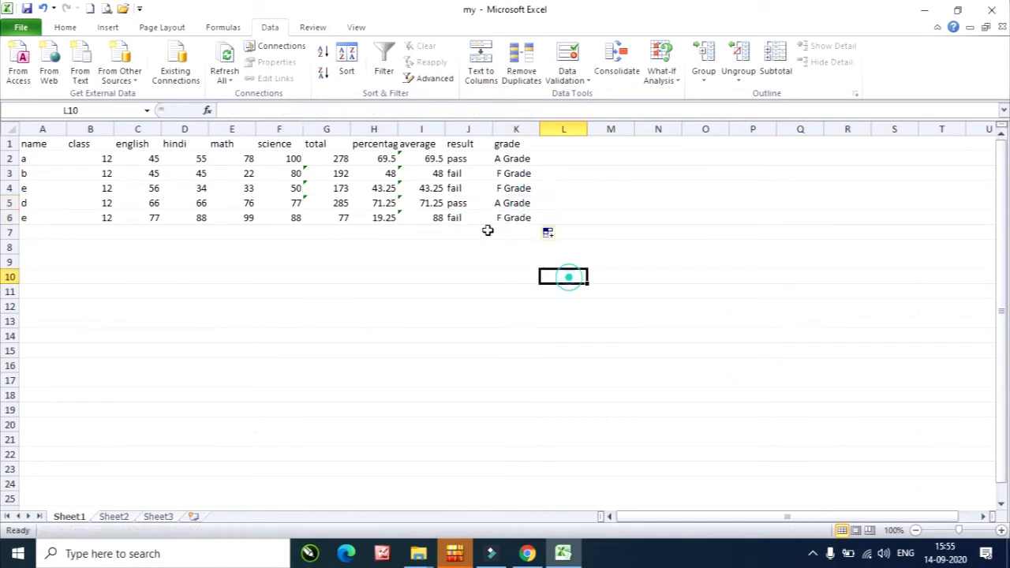
{"action": "left_click", "coordinate": [467, 219]}
{"action": "left_click", "coordinate": [441, 272]}
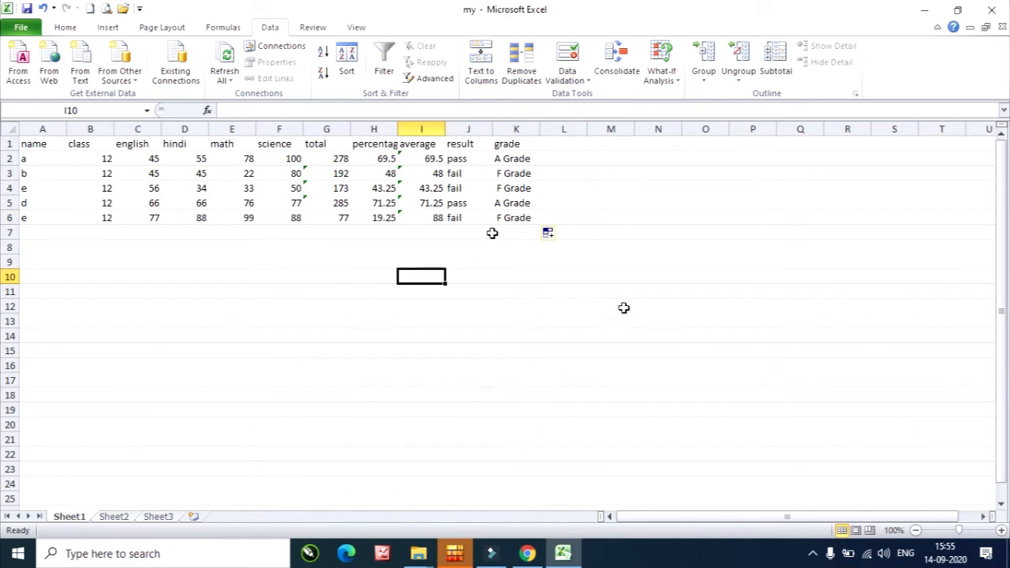
Select the new record A6:K6 and close the my workbook, saving its changes
{"action": "left_click_drag", "start_coordinate": [26, 218], "coordinate": [509, 228]}
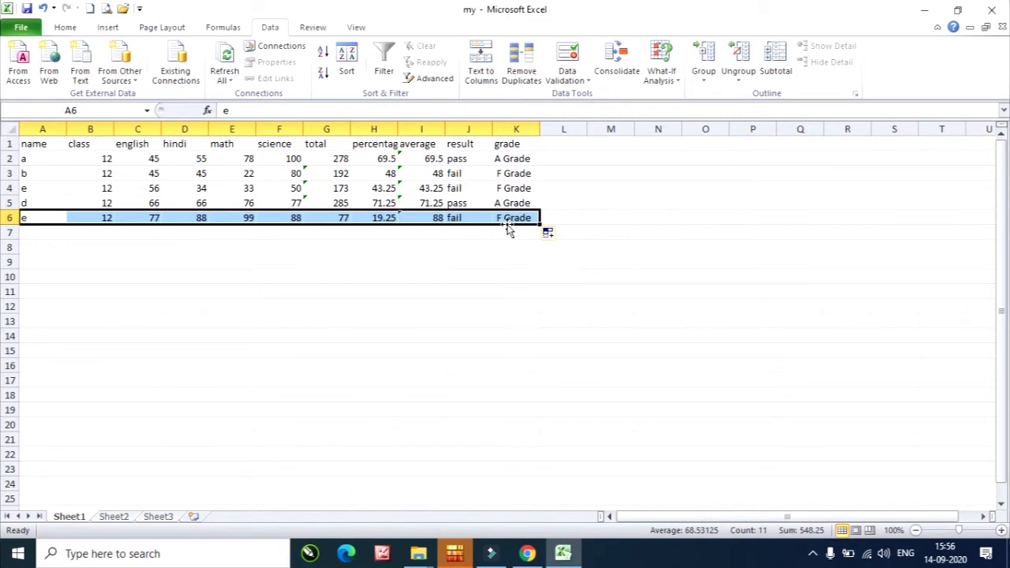
{"action": "left_click", "coordinate": [1003, 28]}
{"action": "left_click", "coordinate": [455, 296]}
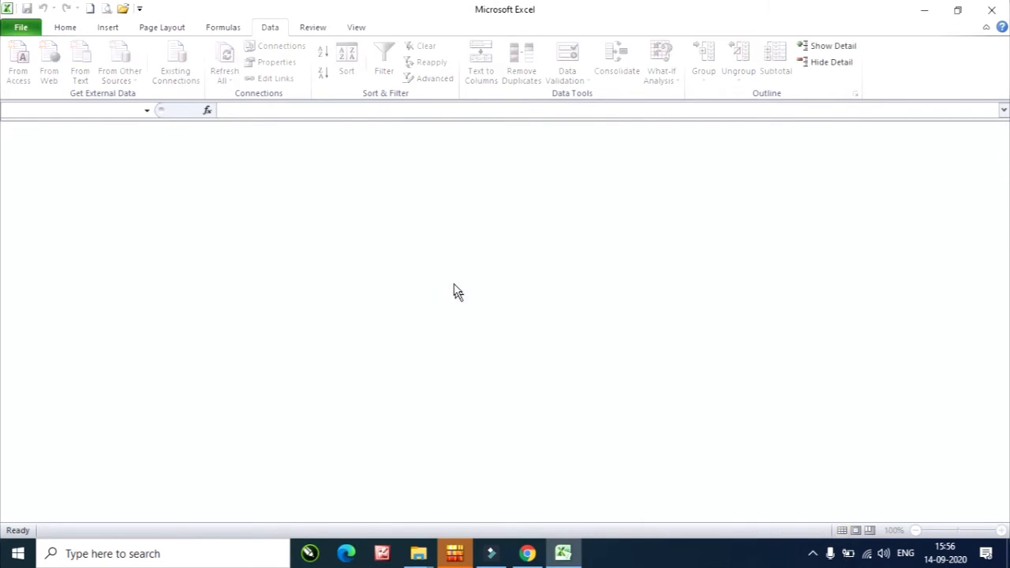
Open the recent workbook iec and enable its data connections
{"action": "left_click", "coordinate": [20, 27]}
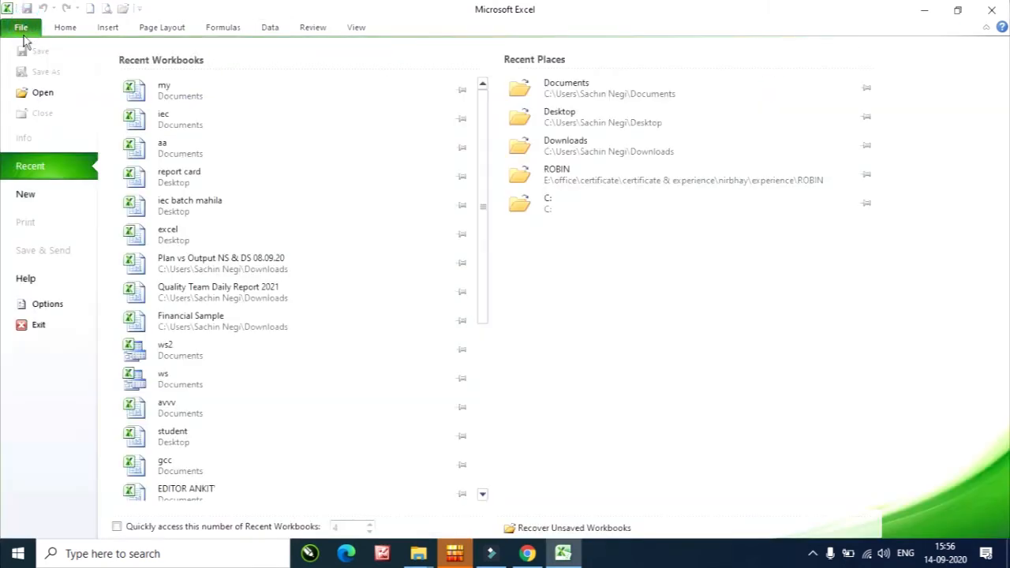
{"action": "left_click", "coordinate": [197, 127]}
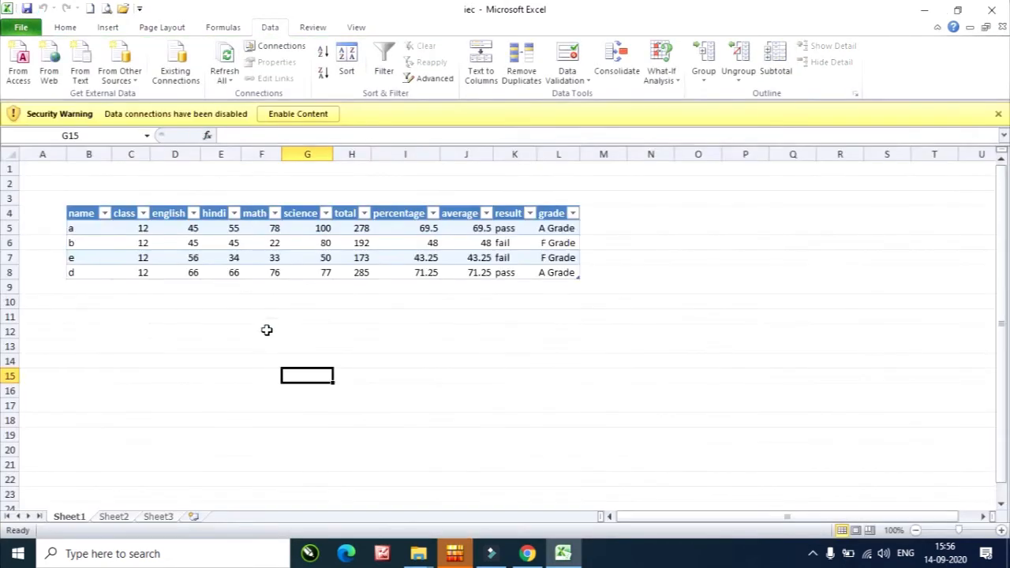
{"action": "left_click", "coordinate": [214, 330]}
{"action": "left_click", "coordinate": [292, 115]}
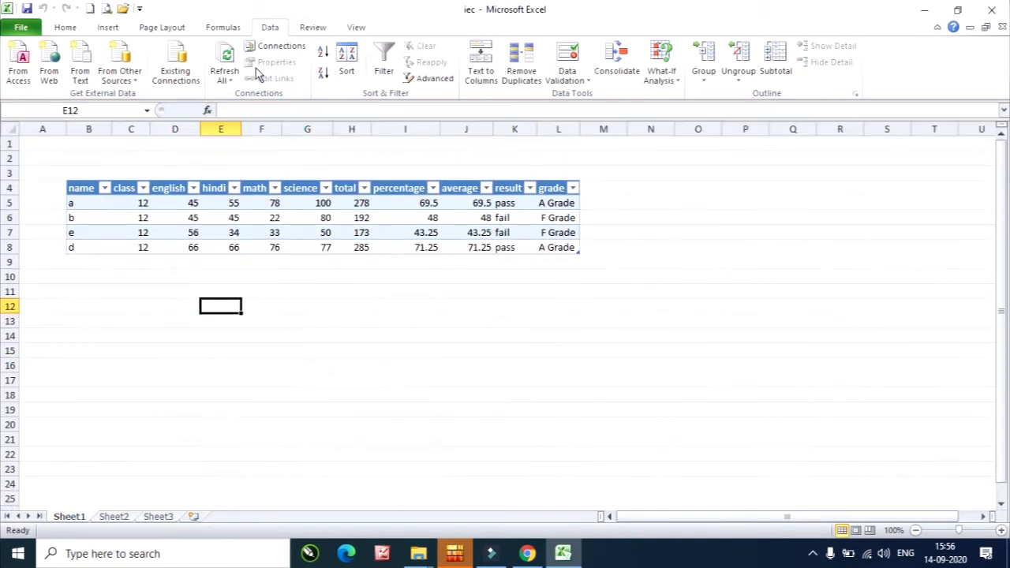
Refresh all data connections and check the last row of the imported table
{"action": "left_click", "coordinate": [225, 79]}
{"action": "left_click", "coordinate": [243, 95]}
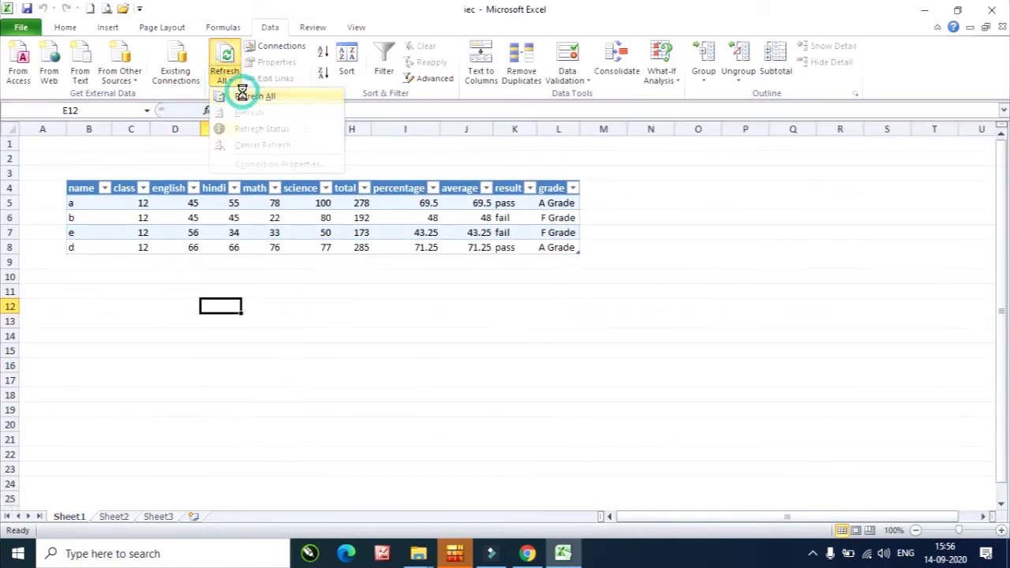
{"action": "left_click", "coordinate": [70, 262]}
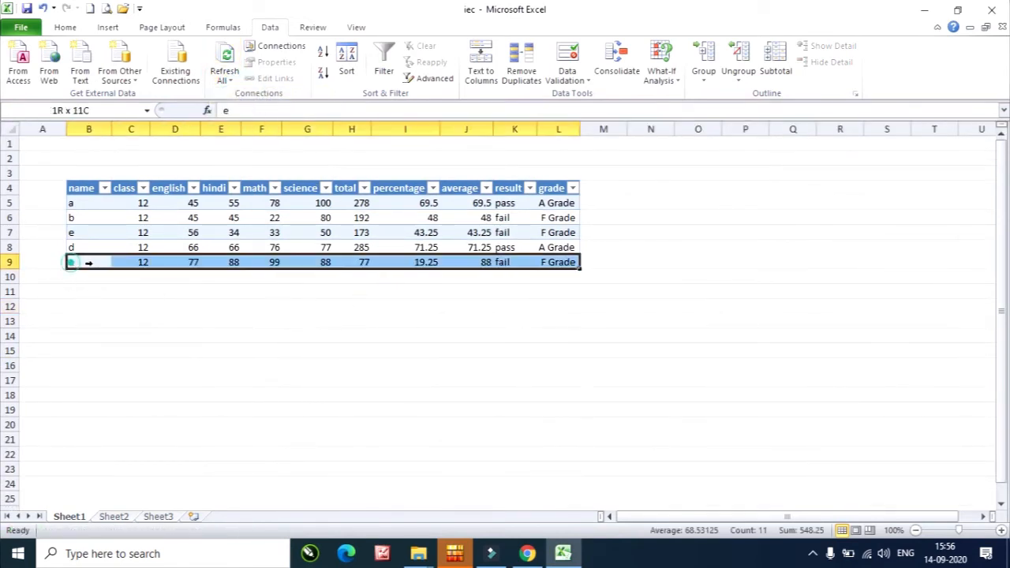
{"action": "left_click", "coordinate": [271, 318]}
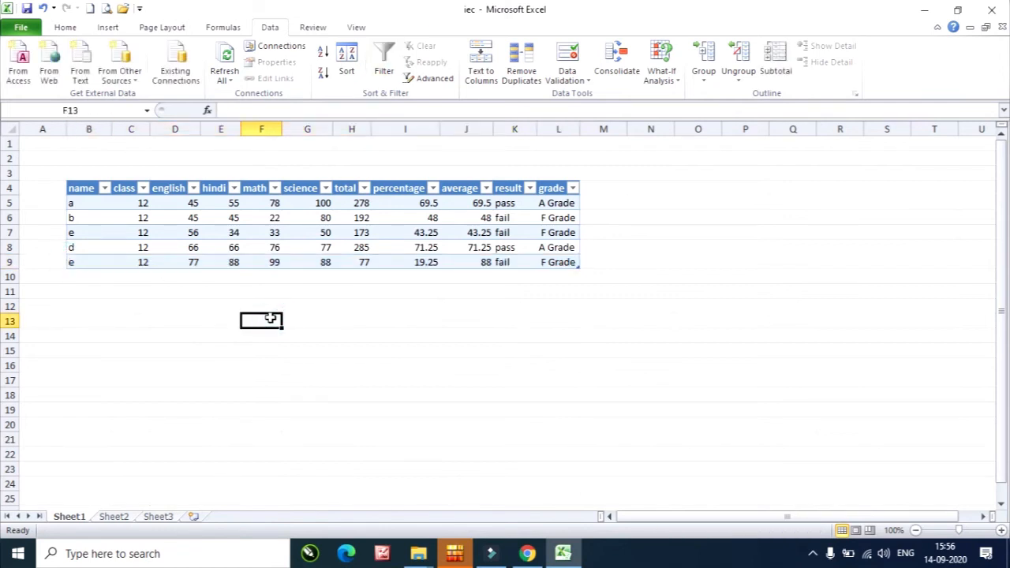
View the refresh options offered while an empty cell outside the imported table is selected
{"action": "left_click", "coordinate": [224, 79]}
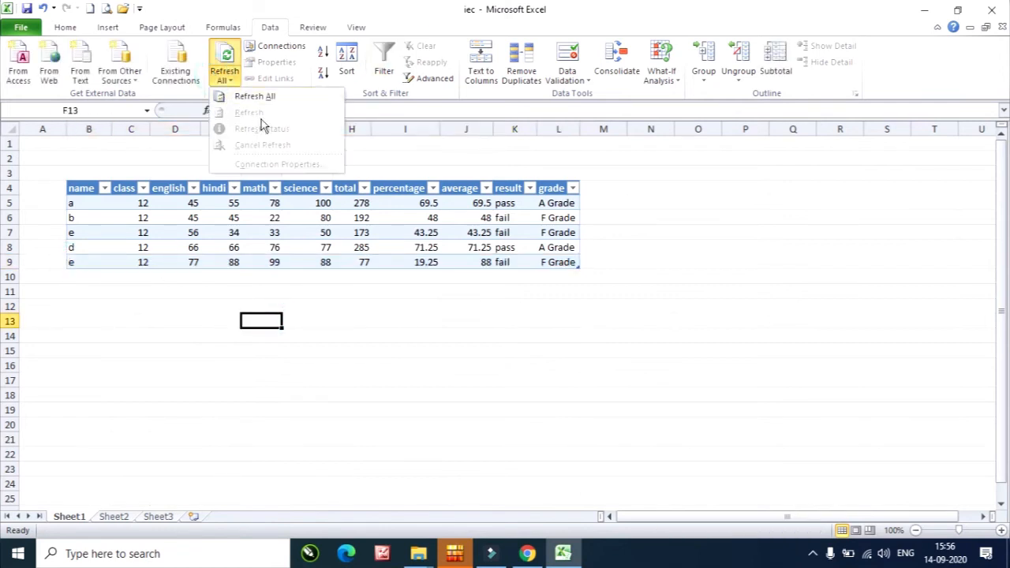
{"action": "left_click", "coordinate": [412, 335]}
{"action": "left_click", "coordinate": [223, 79]}
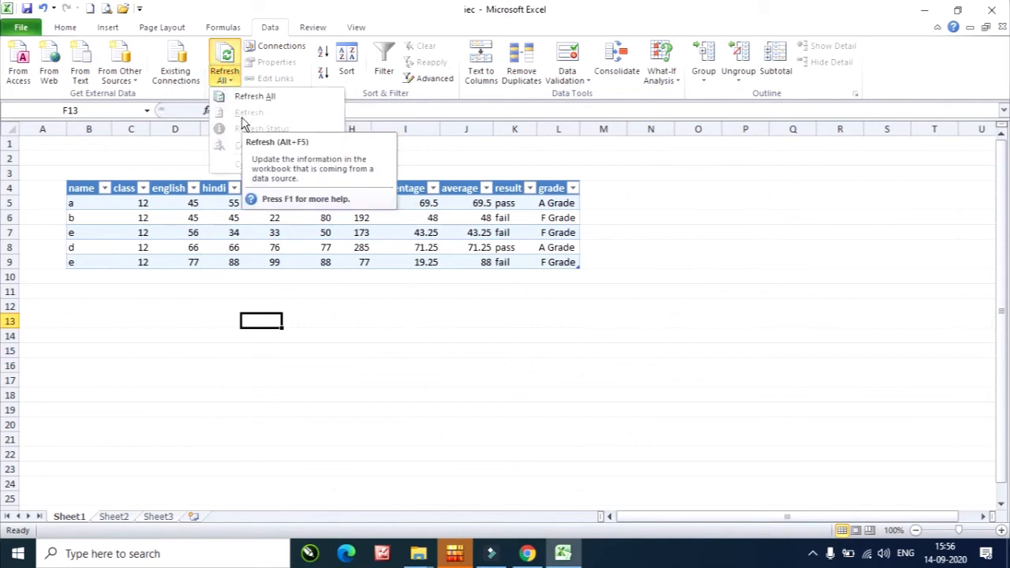
{"action": "left_click", "coordinate": [557, 387]}
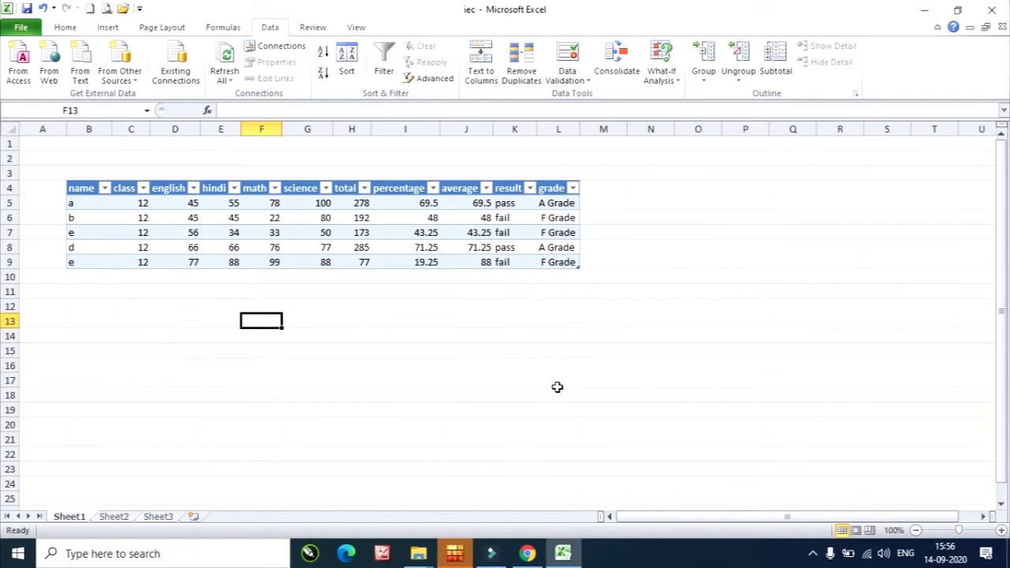
{"action": "left_click", "coordinate": [226, 79]}
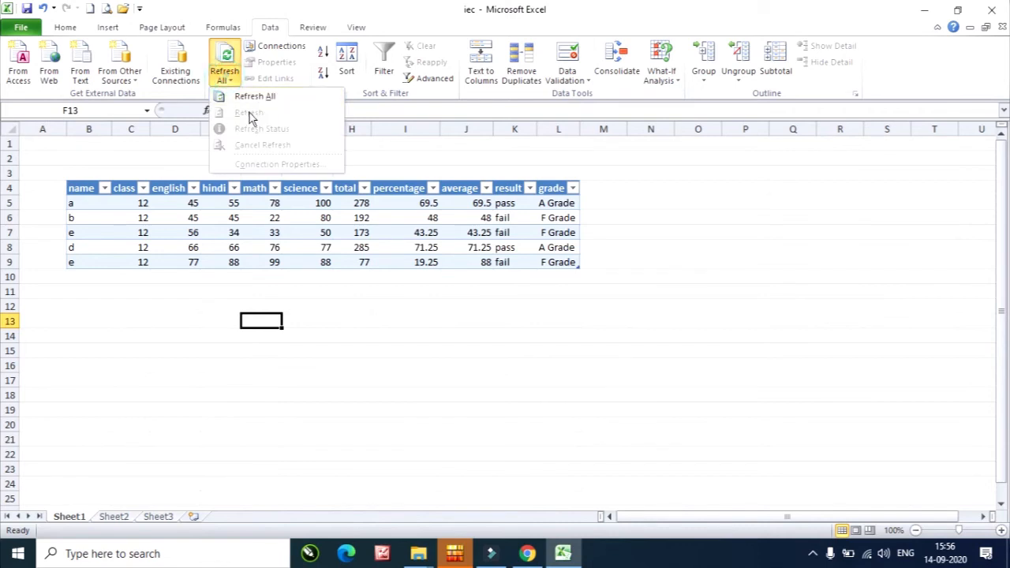
Select cell I8 in the imported table and refresh only that table's connection
{"action": "left_click", "coordinate": [375, 247]}
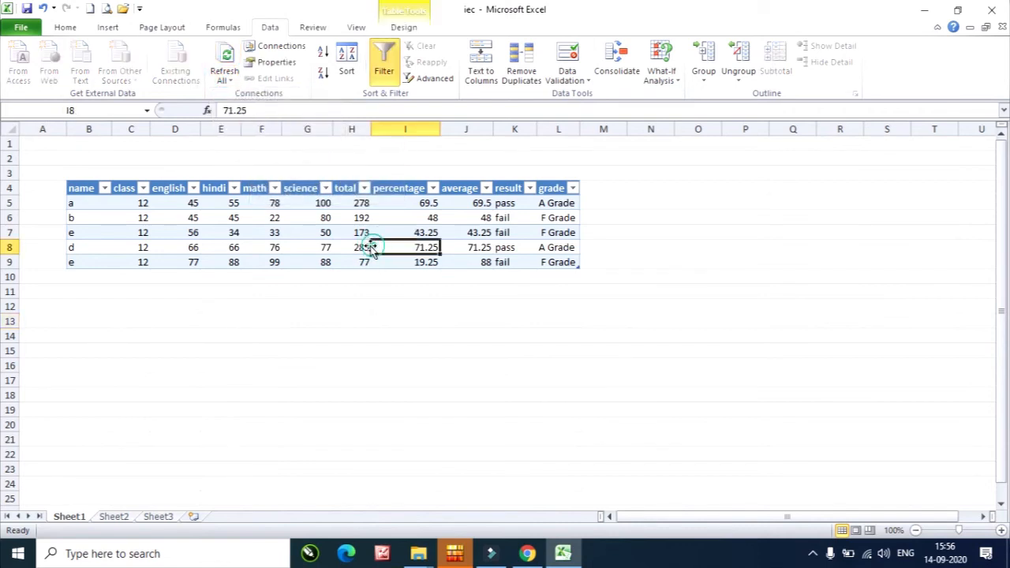
{"action": "left_click", "coordinate": [230, 81]}
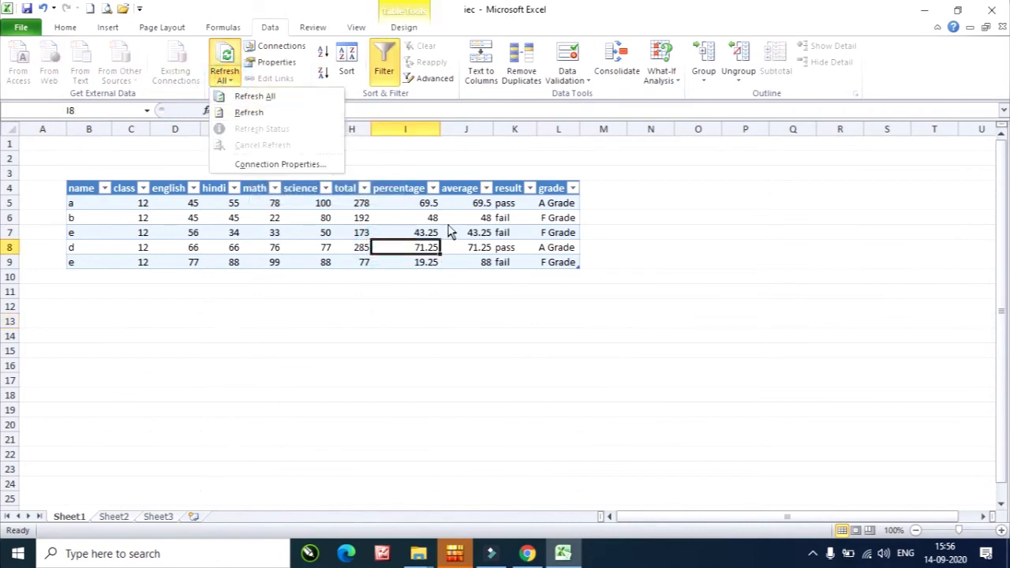
{"action": "left_click", "coordinate": [265, 113]}
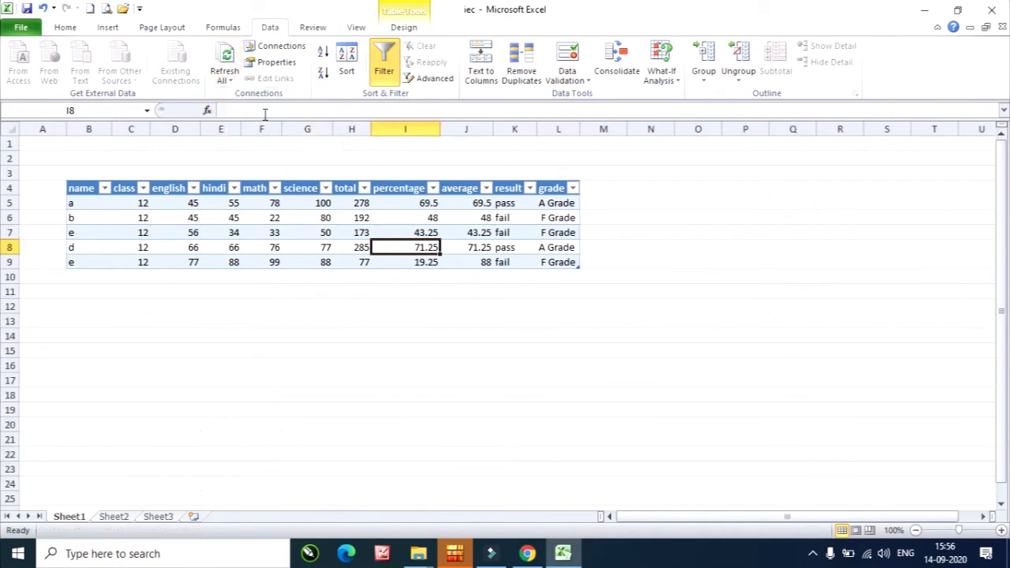
Select cell G7 in the imported table, view the refresh options and open the workbook connections
{"action": "left_click", "coordinate": [302, 231]}
{"action": "left_click", "coordinate": [228, 81]}
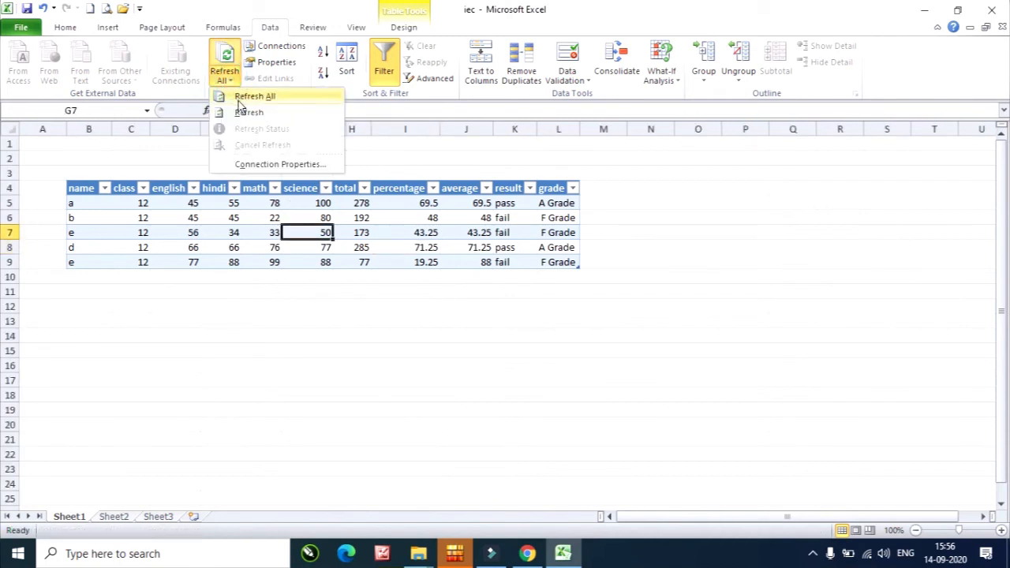
{"action": "left_click", "coordinate": [272, 47]}
{"action": "left_click", "coordinate": [288, 45]}
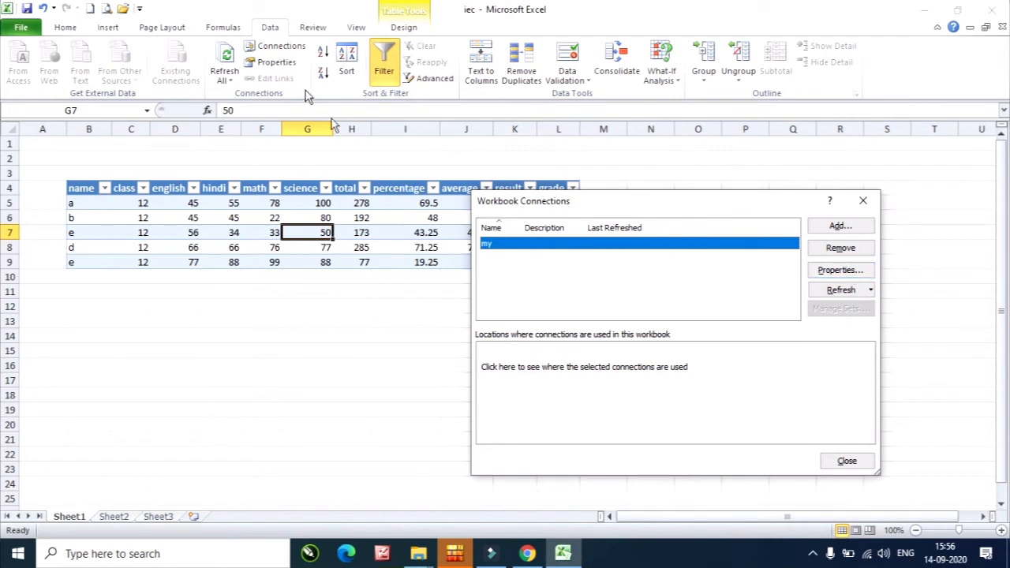
Try setting the my connection to refresh every 50 minutes and when opening the file, discard the changes and close the workbook connections
{"action": "left_click", "coordinate": [841, 271]}
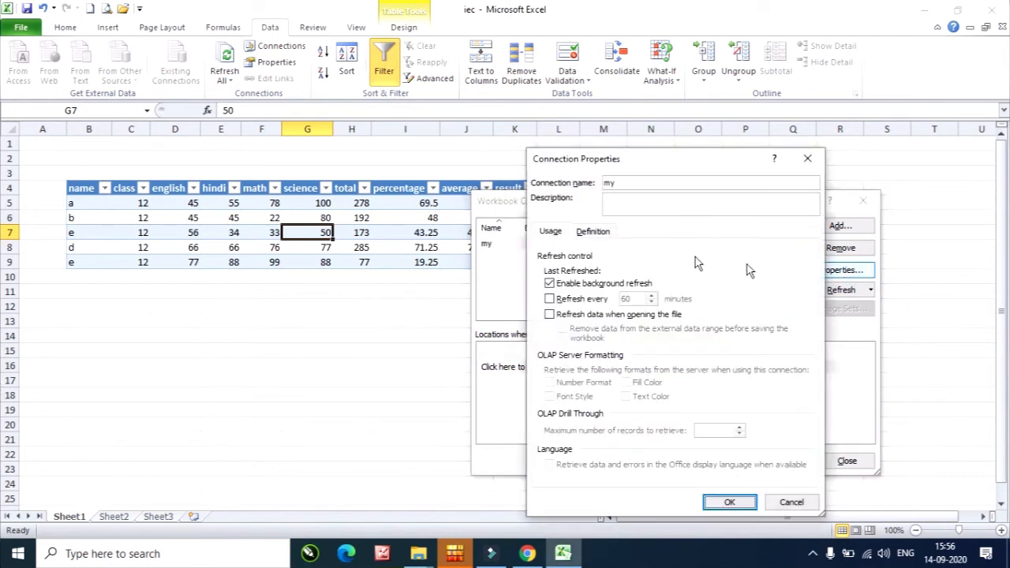
{"action": "left_click", "coordinate": [570, 316]}
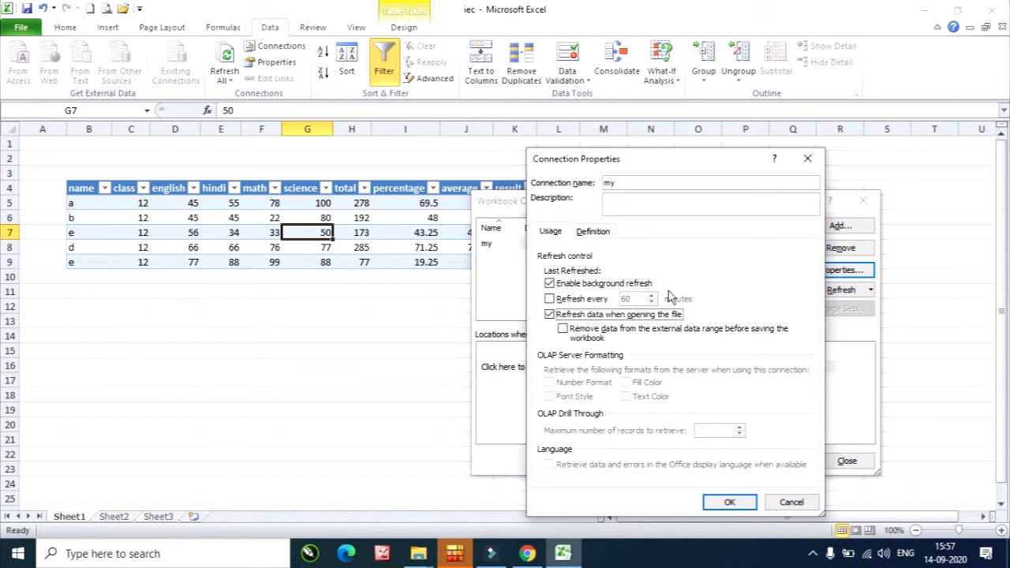
{"action": "left_click", "coordinate": [591, 300]}
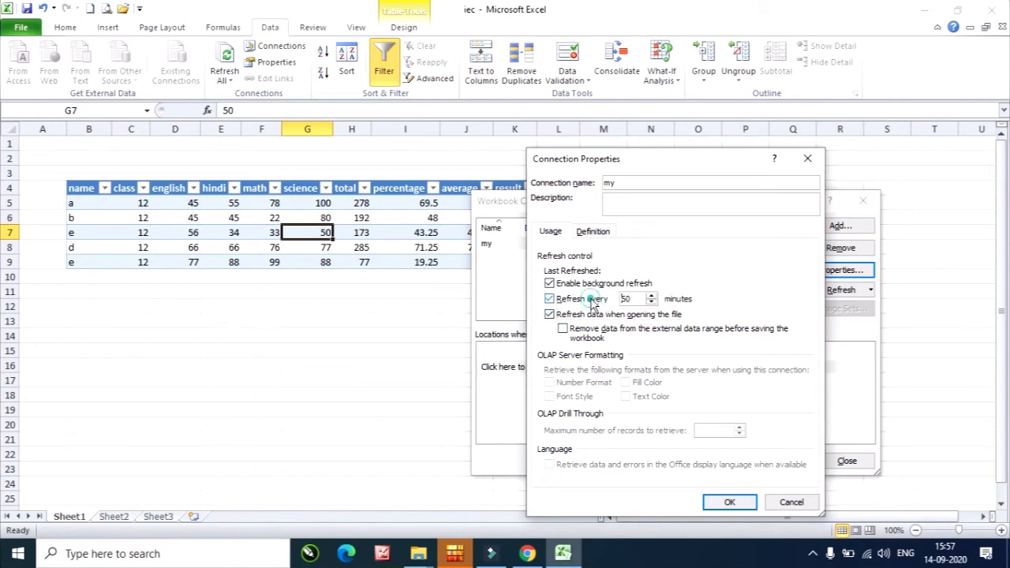
{"action": "left_click", "coordinate": [651, 298]}
{"action": "left_click_drag", "start_coordinate": [640, 299], "coordinate": [613, 302]}
{"action": "type", "text": "50"}
{"action": "left_click", "coordinate": [789, 501]}
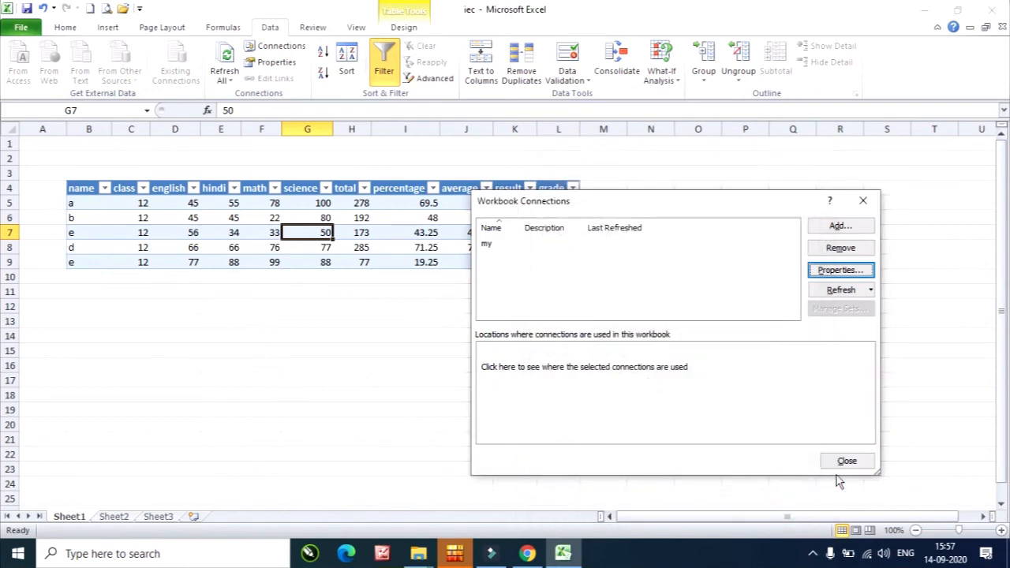
{"action": "left_click", "coordinate": [847, 461]}
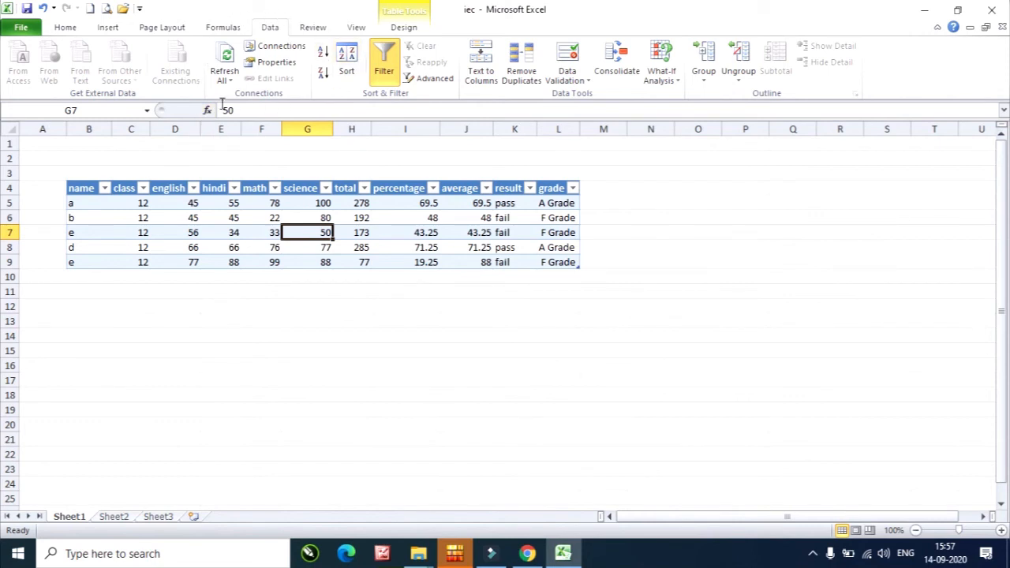
{"action": "left_click", "coordinate": [230, 230]}
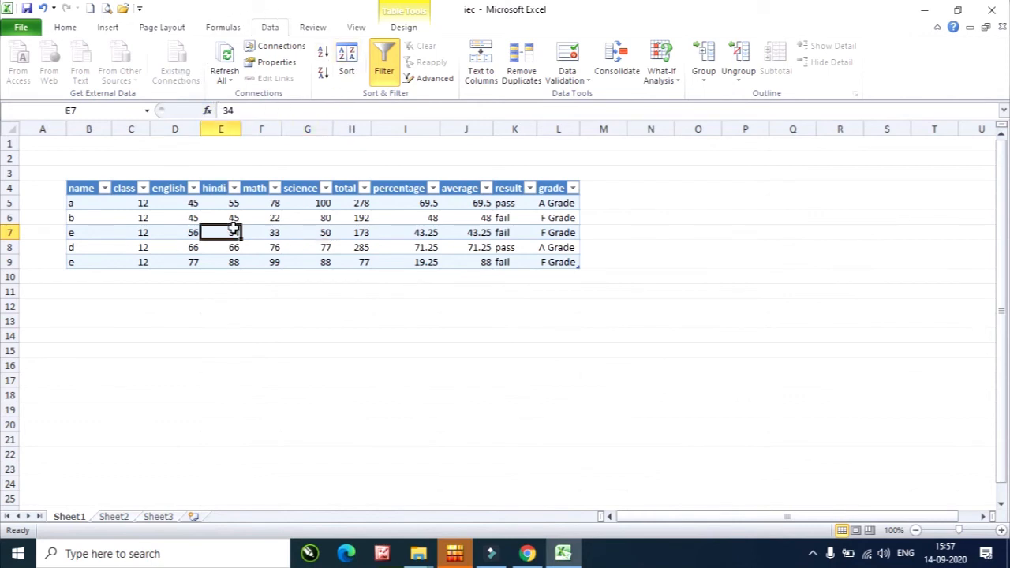
{"action": "left_click", "coordinate": [331, 319]}
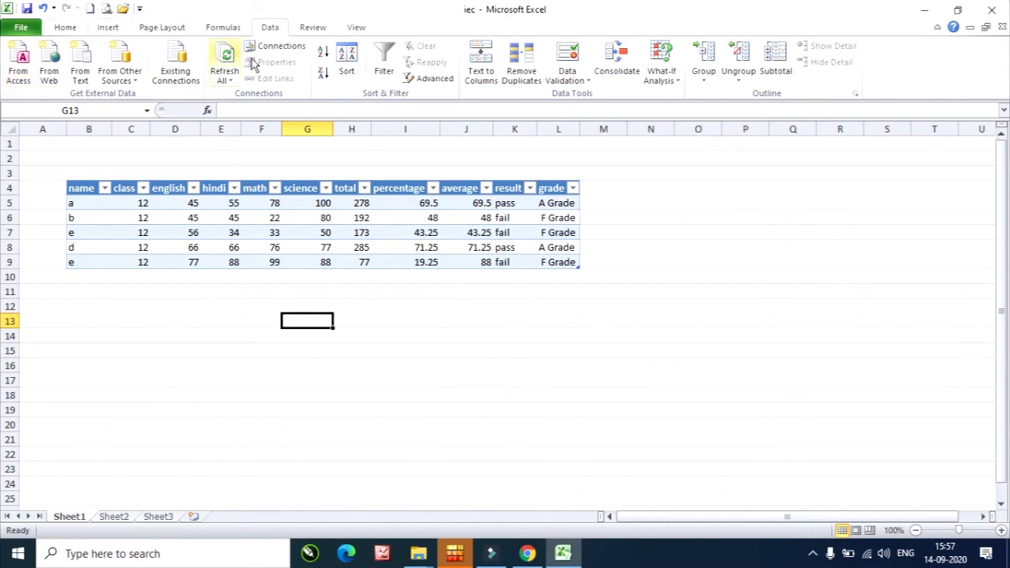
{"action": "left_click", "coordinate": [526, 347]}
{"action": "left_click", "coordinate": [400, 351]}
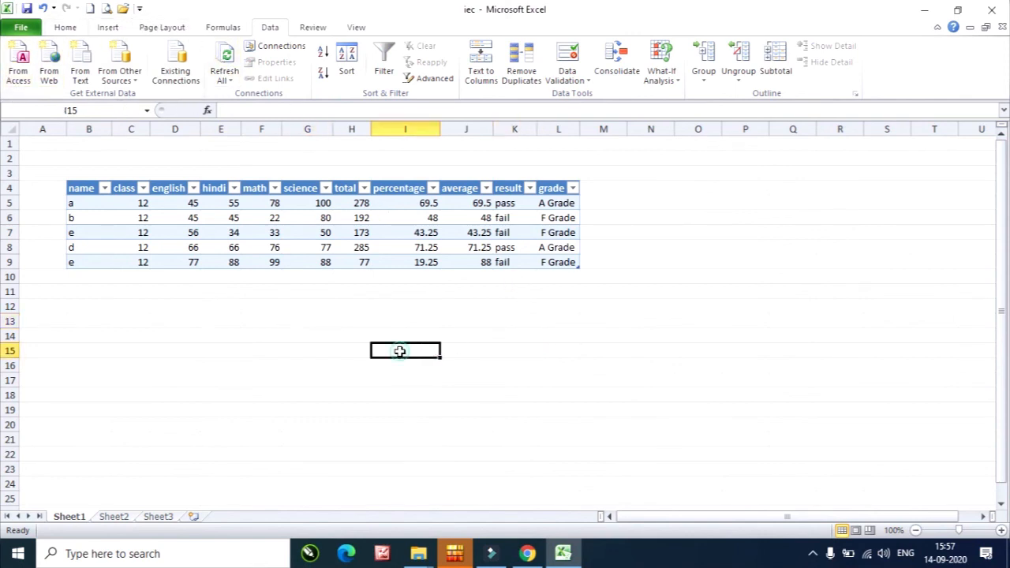
{"action": "left_click", "coordinate": [54, 81]}
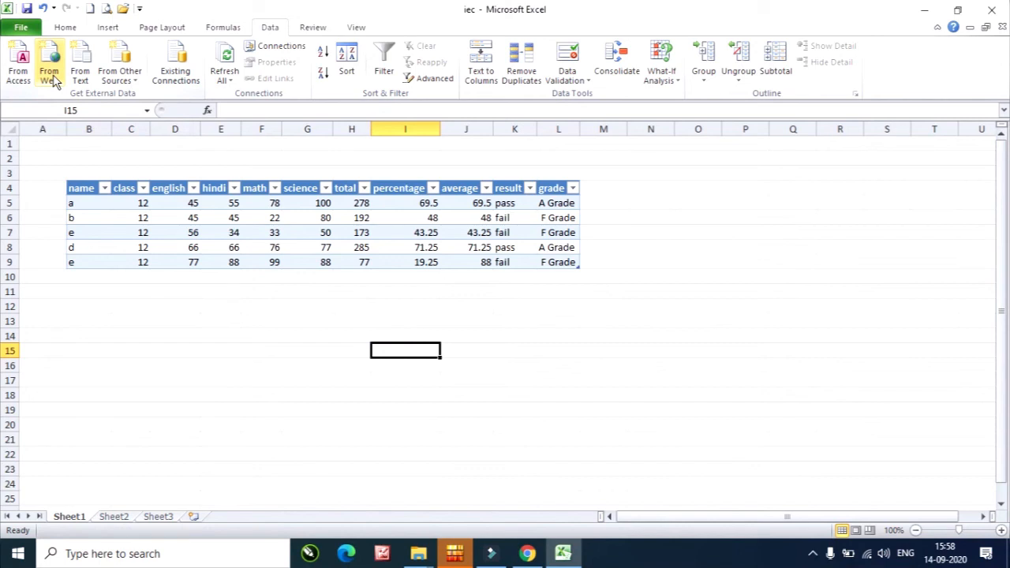
{"action": "left_click", "coordinate": [52, 75]}
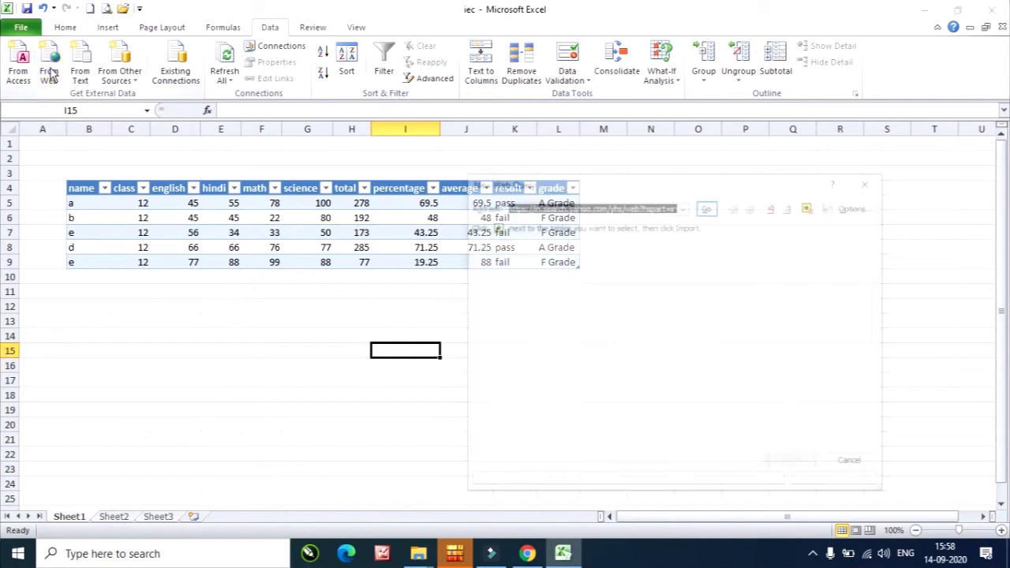
{"action": "left_click", "coordinate": [608, 205]}
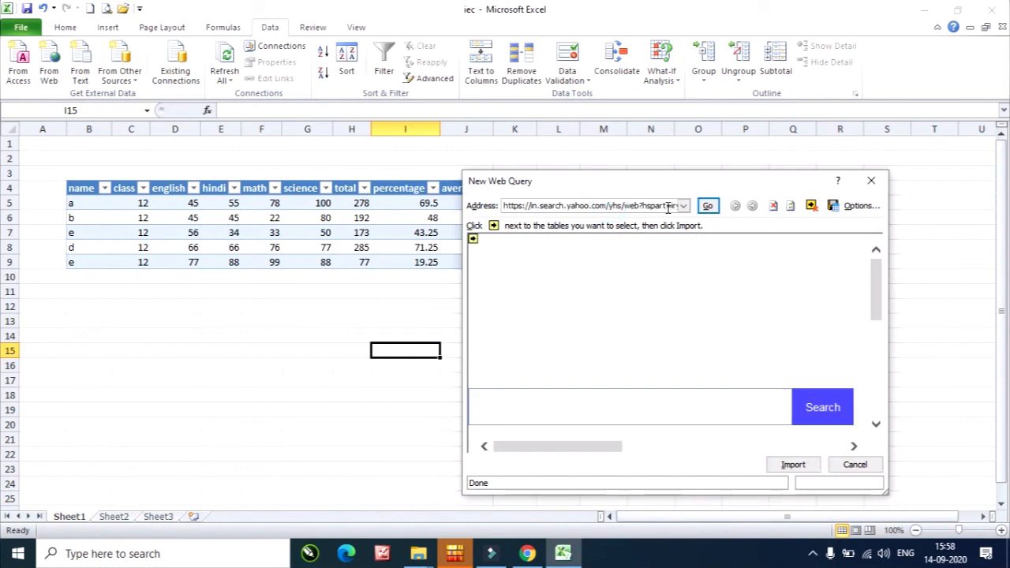
{"action": "left_click_drag", "start_coordinate": [677, 207], "coordinate": [505, 201]}
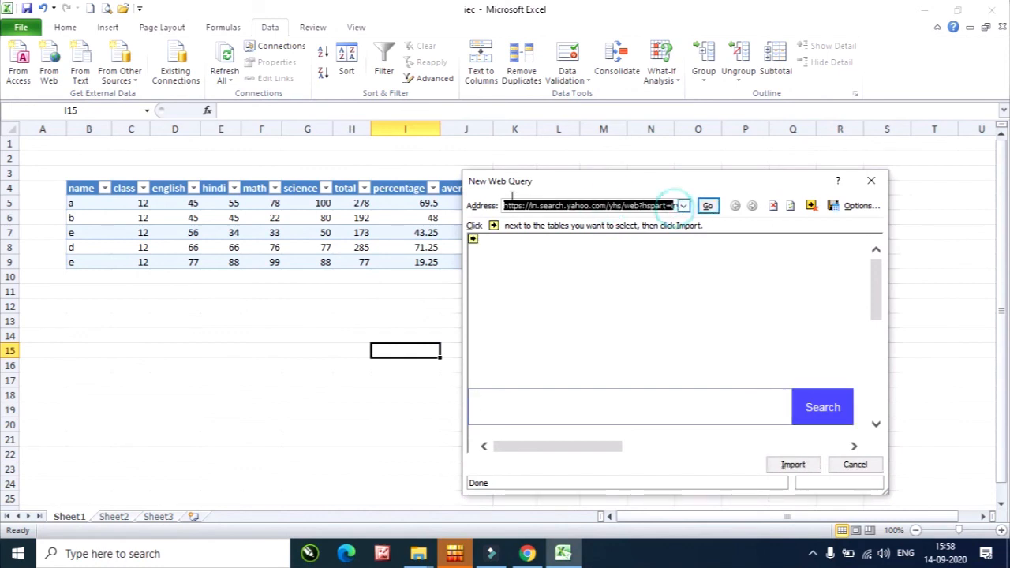
{"action": "key", "text": "End"}
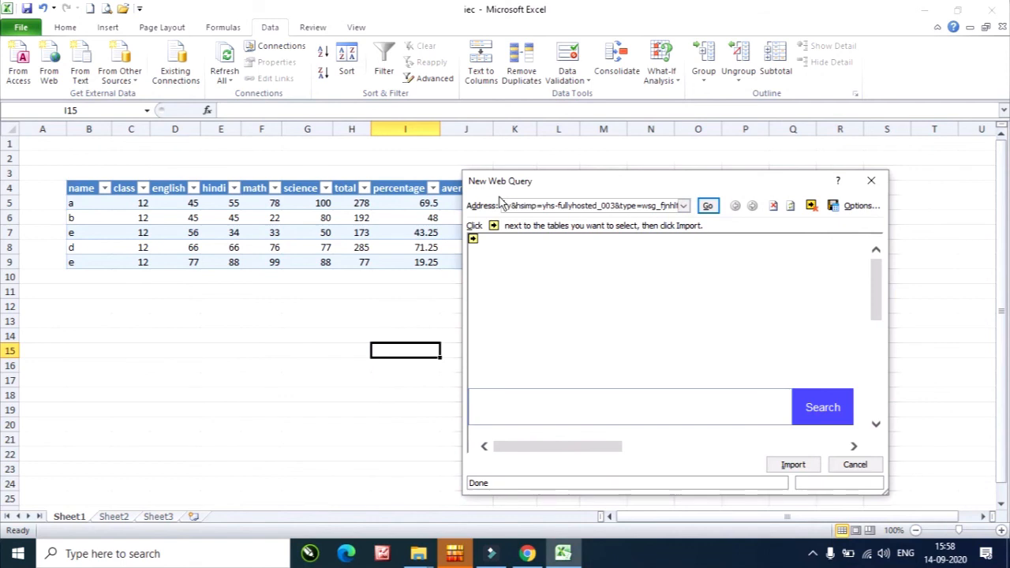
{"action": "key", "text": "shift+Home"}
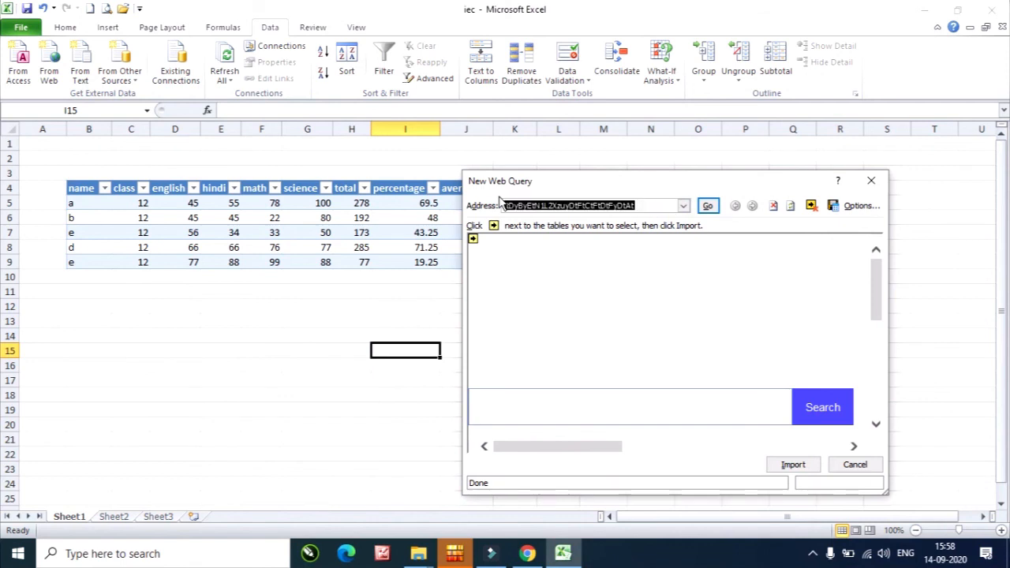
{"action": "key", "text": "Delete"}
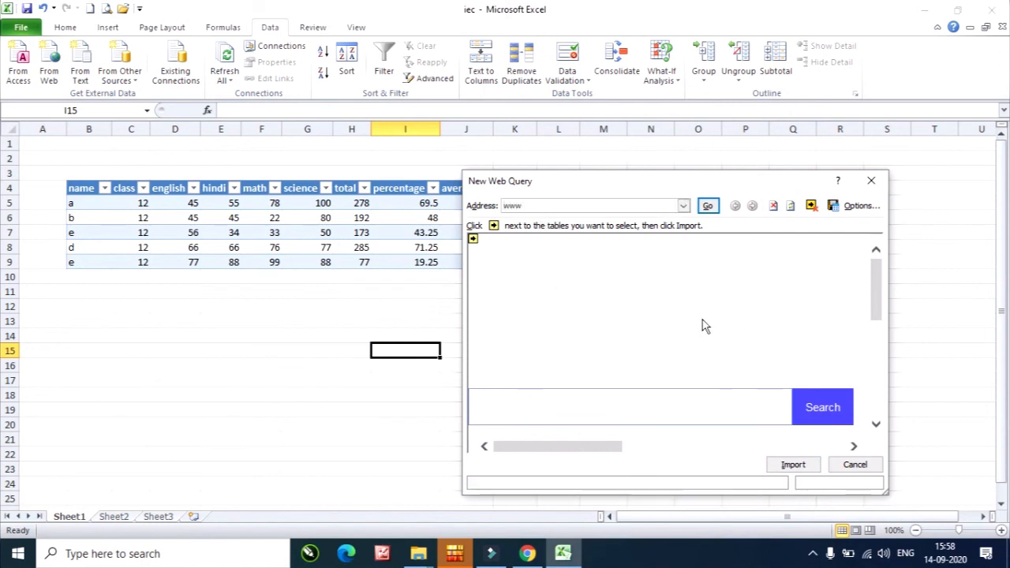
{"action": "type", "text": "oogle.com"}
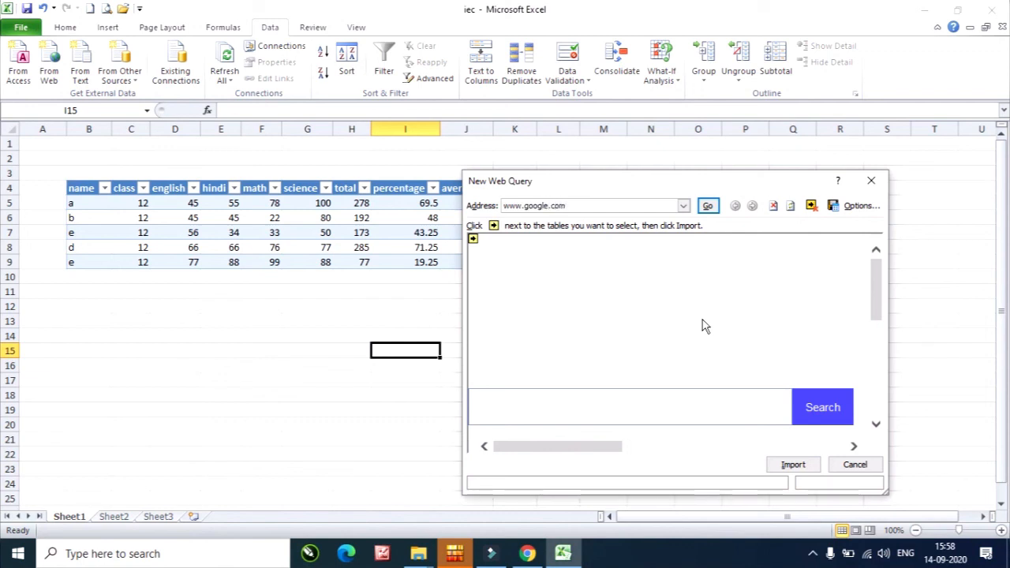
{"action": "left_click", "coordinate": [709, 207]}
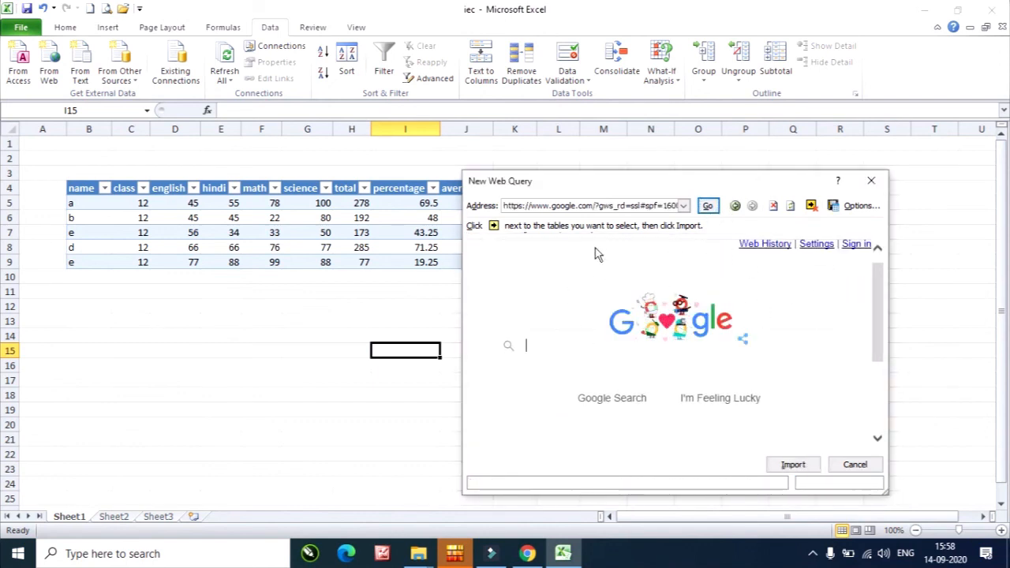
Import the loaded web page into the existing worksheet at cell R10 of Sheet1
{"action": "left_click", "coordinate": [794, 466]}
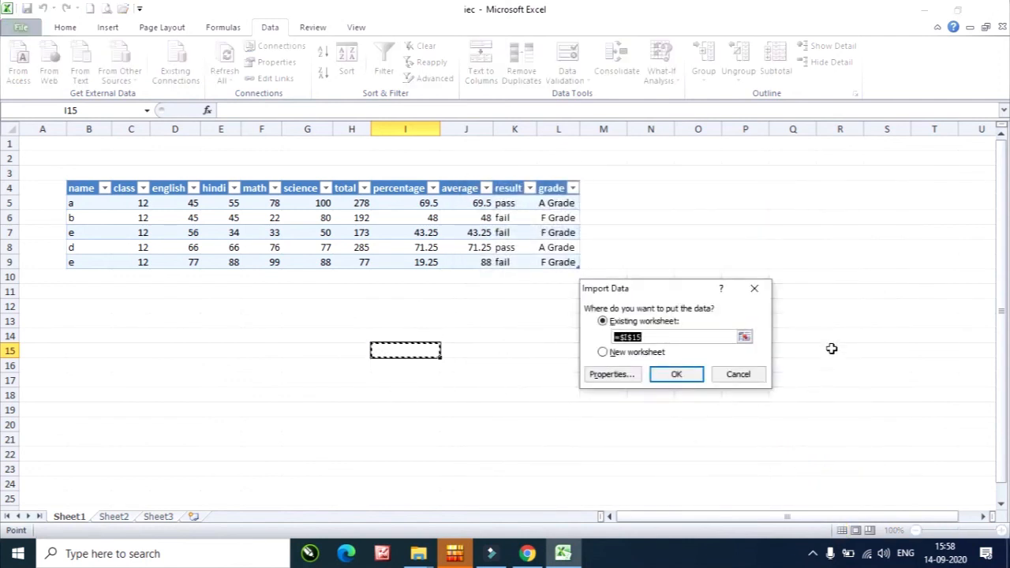
{"action": "left_click", "coordinate": [839, 276]}
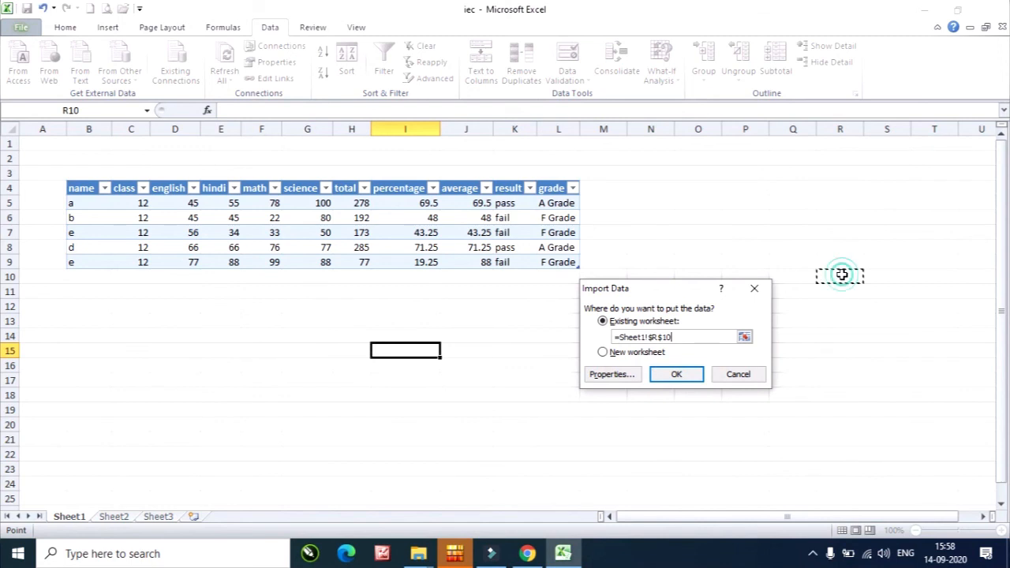
{"action": "left_click", "coordinate": [676, 375]}
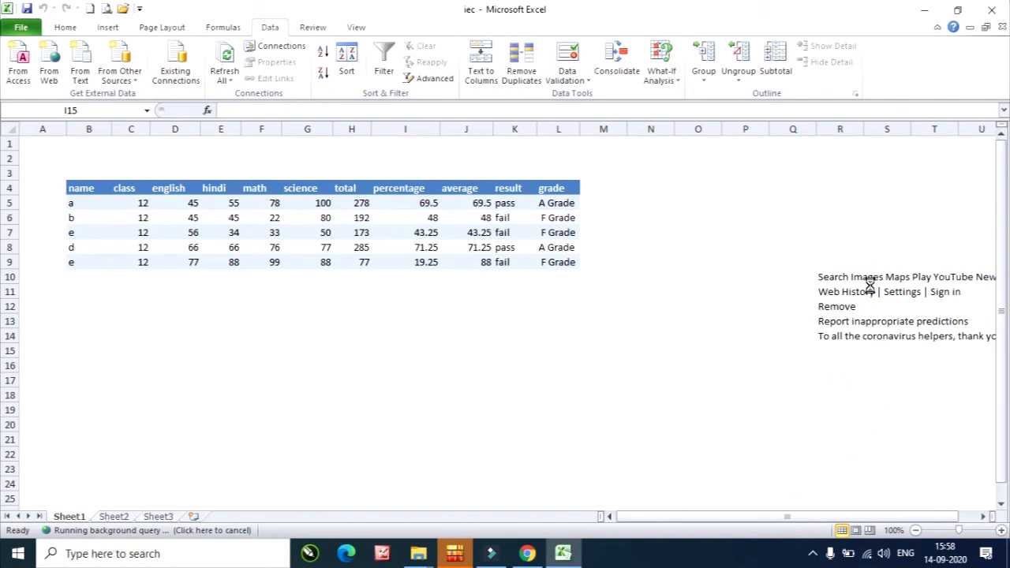
Examine the imported web page text in rows 10 to 17 from column R, and return to empty cells below the marks table
{"action": "left_click", "coordinate": [977, 517]}
{"action": "left_click_drag", "start_coordinate": [945, 514], "coordinate": [914, 514]}
{"action": "left_click", "coordinate": [231, 352]}
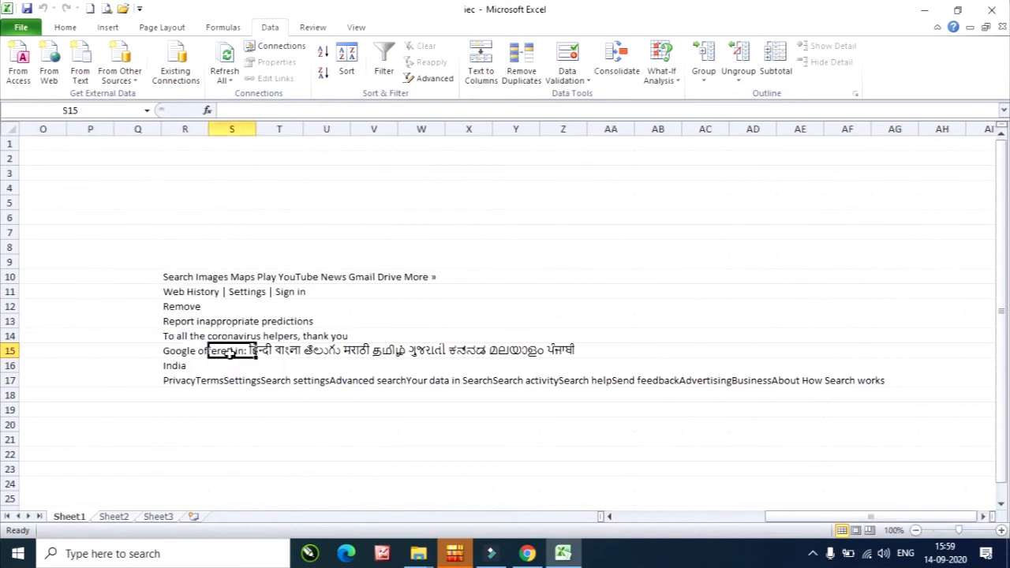
{"action": "left_click", "coordinate": [201, 293]}
{"action": "left_click", "coordinate": [271, 291]}
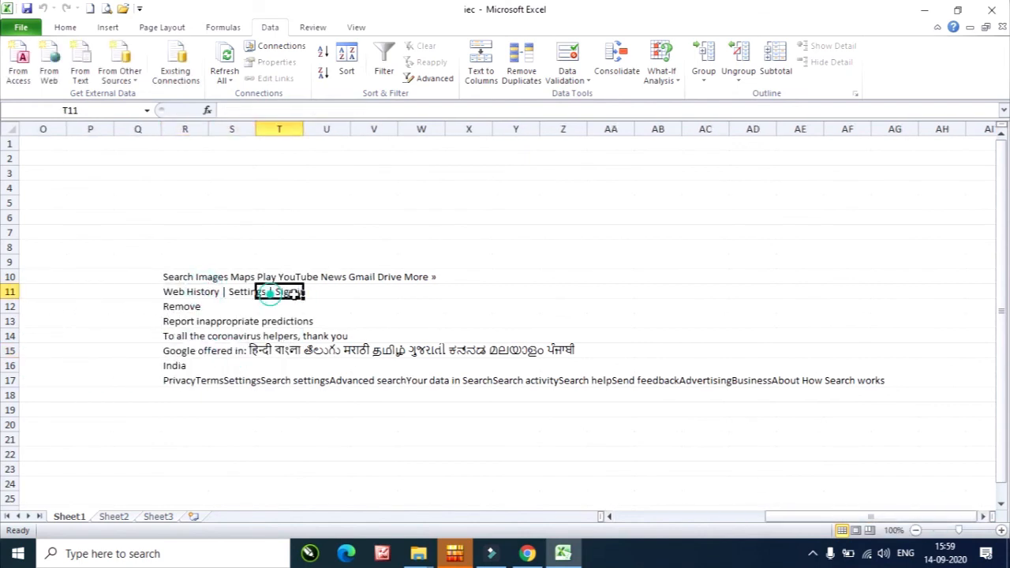
{"action": "left_click", "coordinate": [184, 278]}
{"action": "left_click", "coordinate": [276, 283]}
{"action": "left_click", "coordinate": [372, 291]}
{"action": "left_click", "coordinate": [194, 323]}
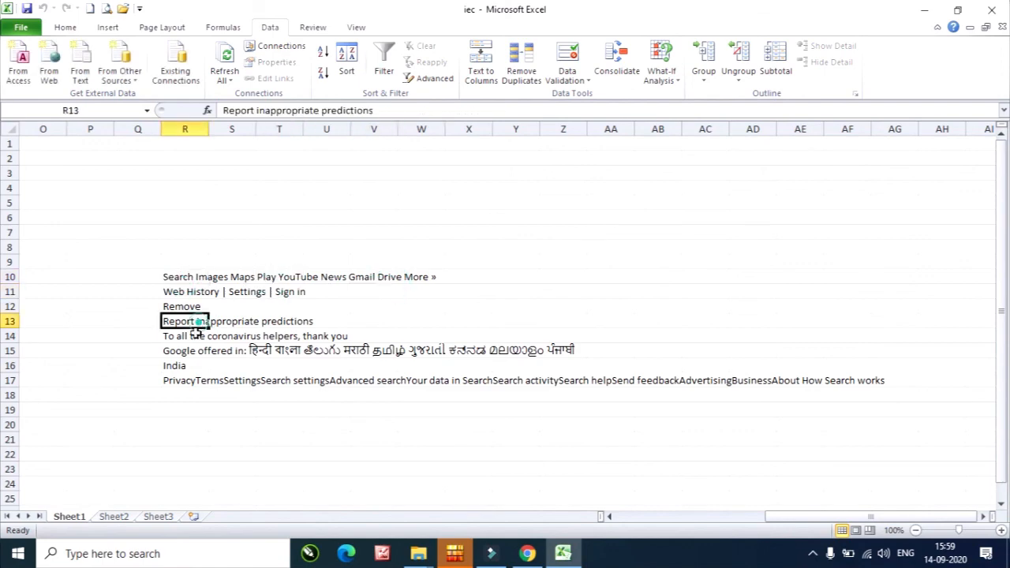
{"action": "left_click", "coordinate": [193, 381]}
{"action": "left_click_drag", "start_coordinate": [838, 519], "coordinate": [612, 522]}
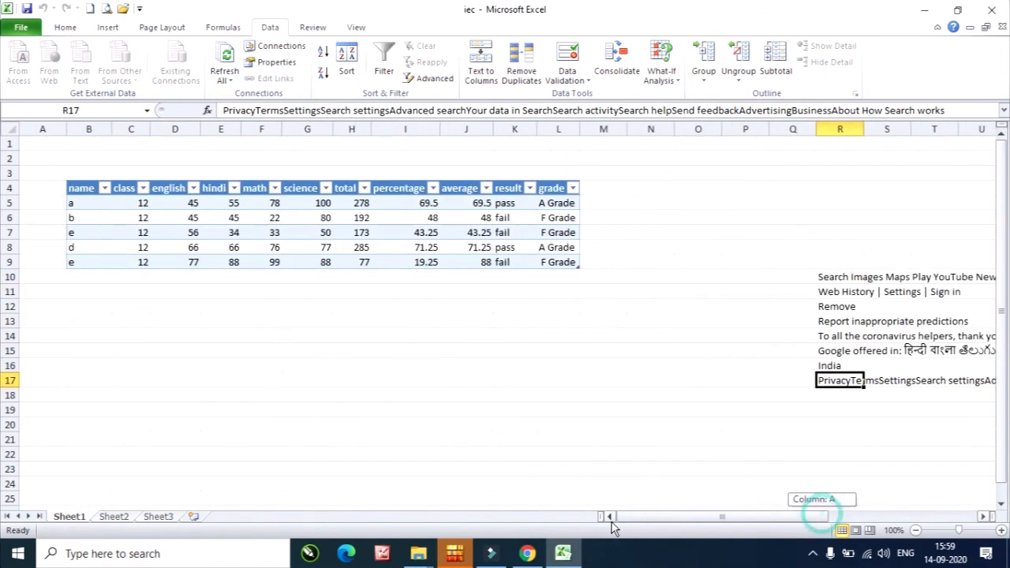
{"action": "left_click", "coordinate": [232, 327]}
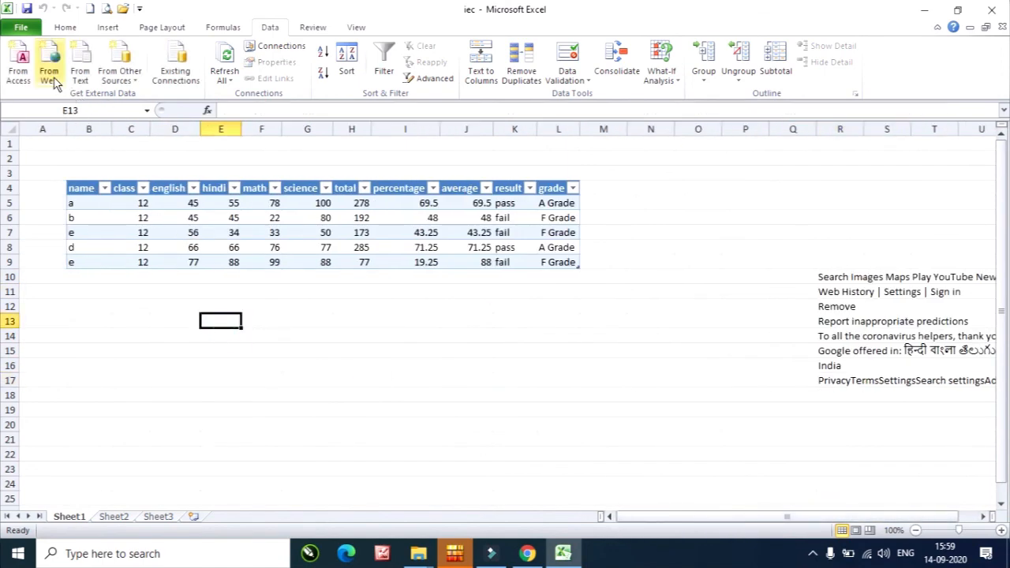
{"action": "left_click", "coordinate": [336, 335]}
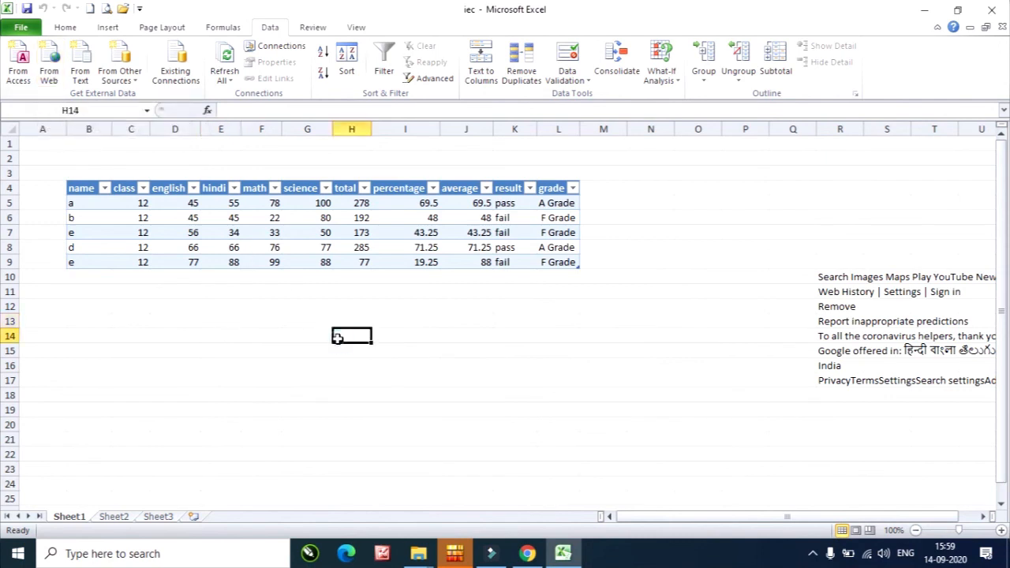